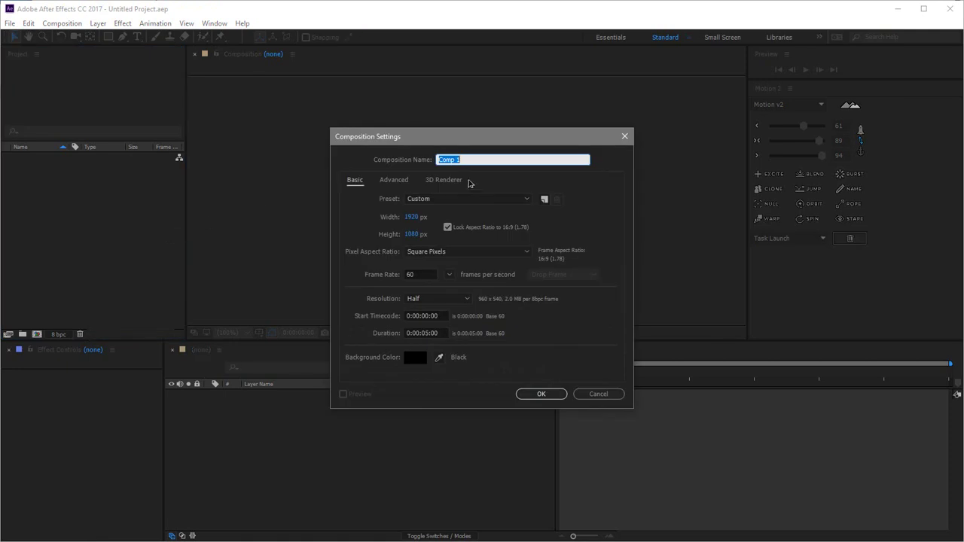
- Create a 1920 x 1080 composition at 60 frames per second lasting 5 seconds, and review its settings
left_click_drag(397, 143, 291, 143)
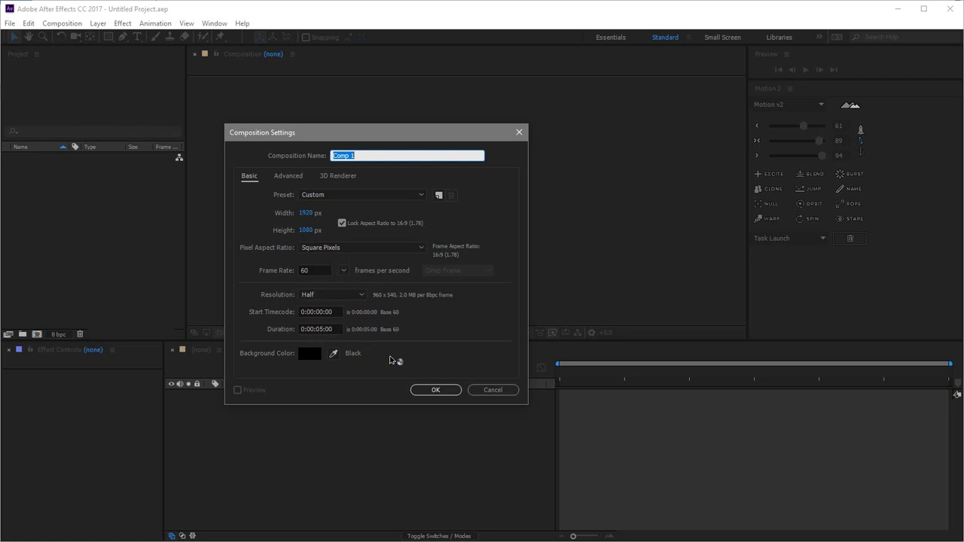
left_click(420, 392)
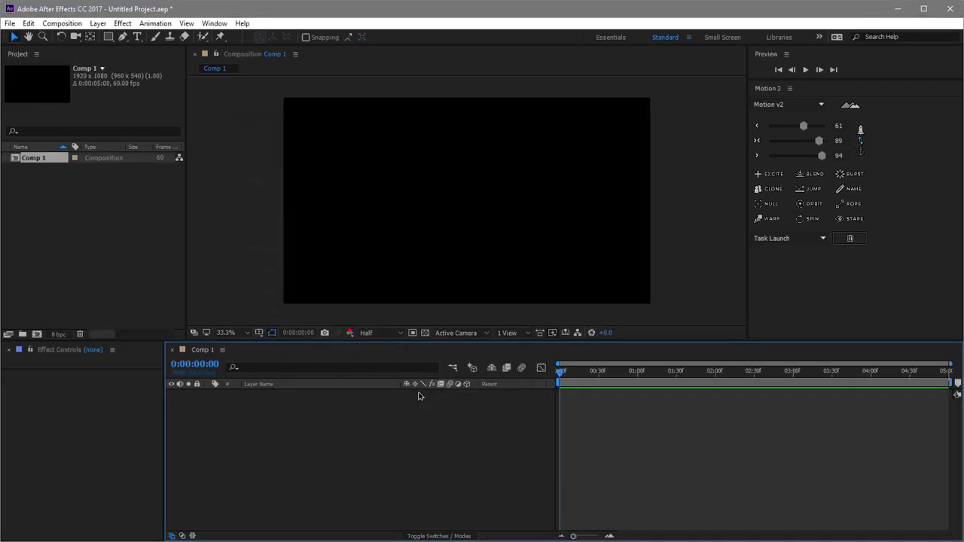
right_click(47, 163)
left_click(76, 167)
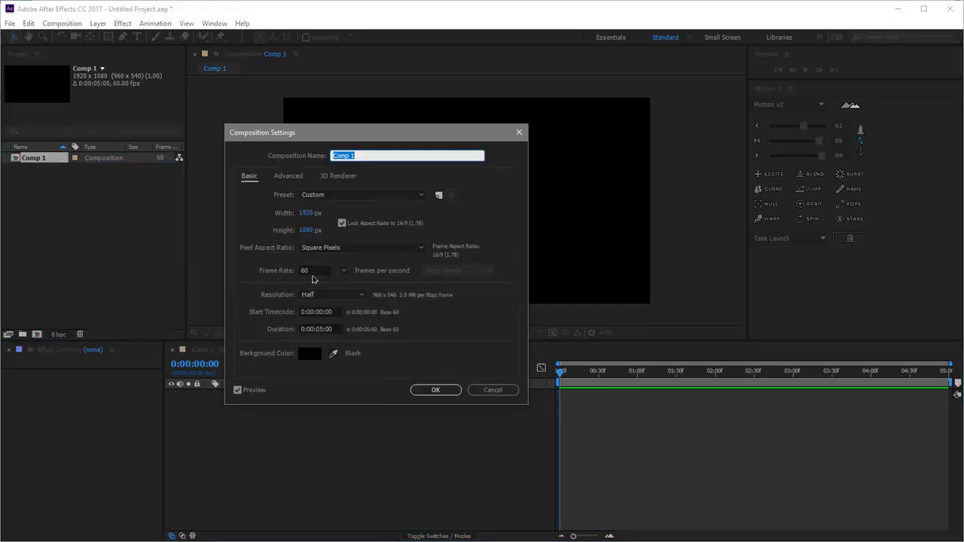
left_click(444, 392)
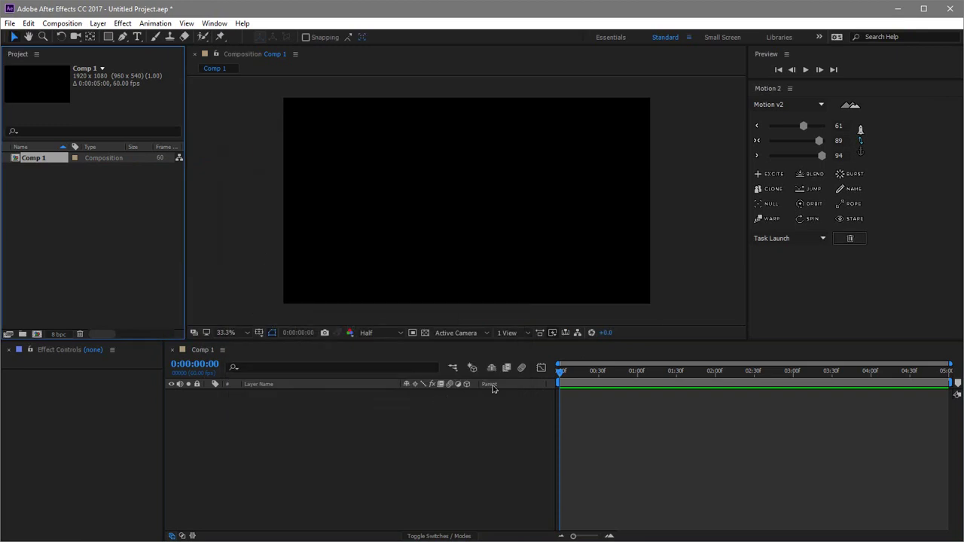
- Draw a white rectangle about 1452 by 1410 px over the left part of the frame and center its anchor point
right_click(252, 450)
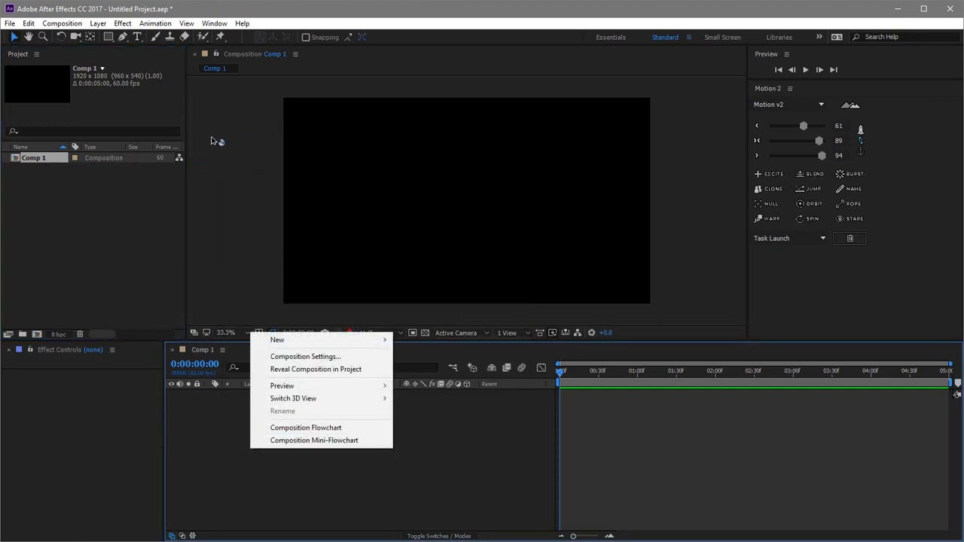
left_click(108, 36)
key("comma")
key("comma")
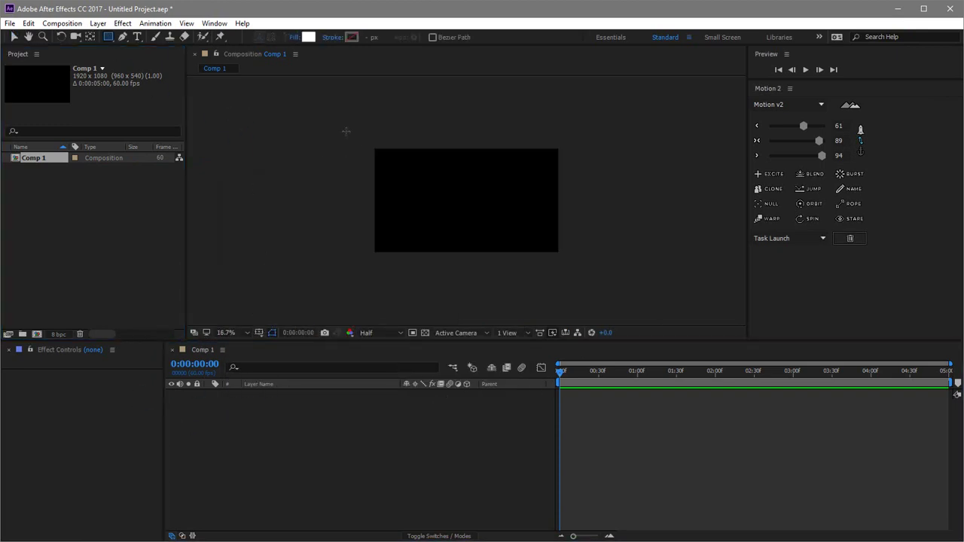
left_click_drag(346, 131, 485, 266)
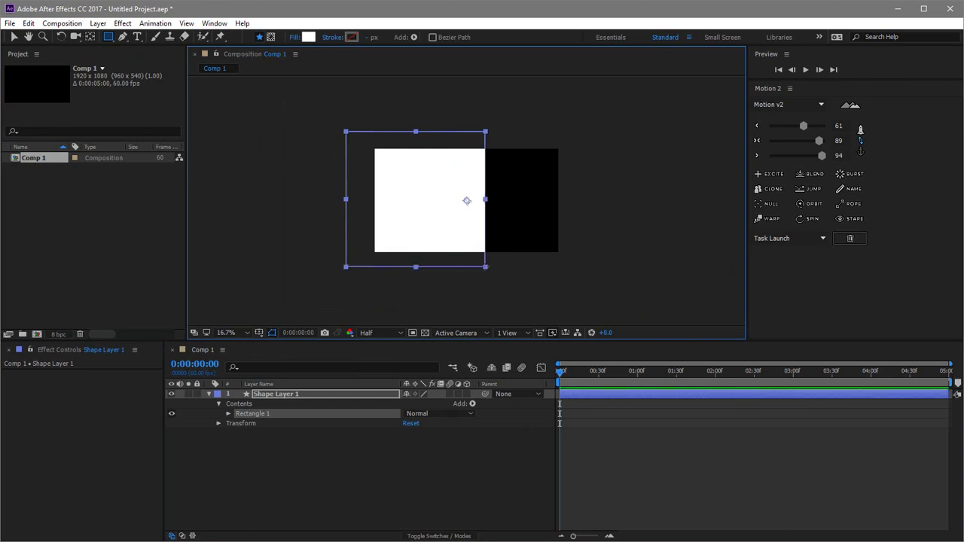
key("ctrl+alt+Home")
scroll(418, 200, "up", 2)
scroll(418, 206, "down", 2)
- Set the position of Shape Layer 1 to 0, 0
left_click(269, 397)
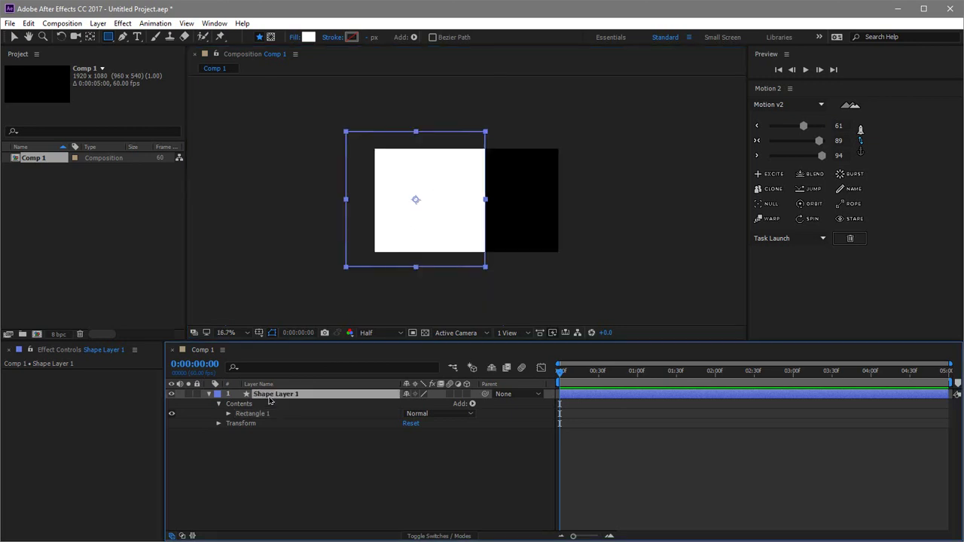
key("p")
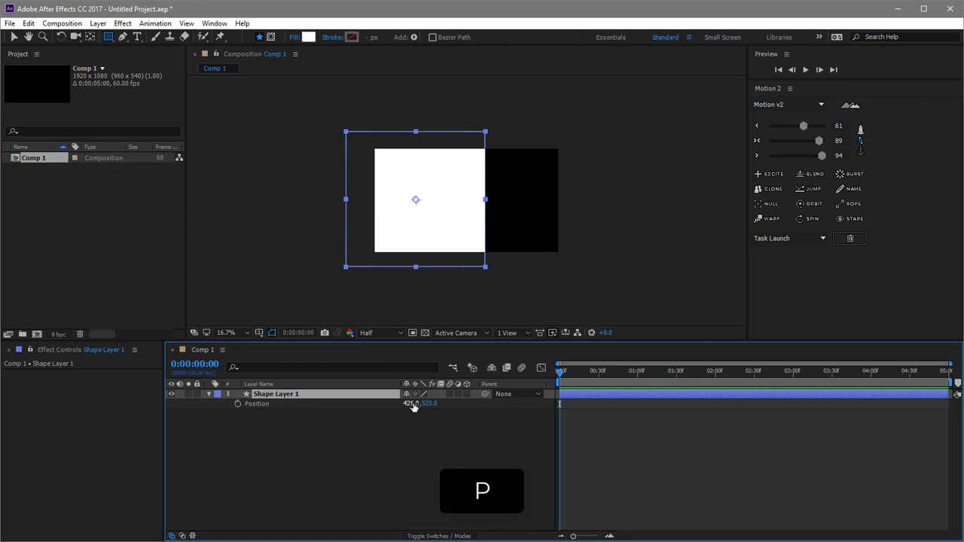
left_click_drag(412, 407, 406, 405)
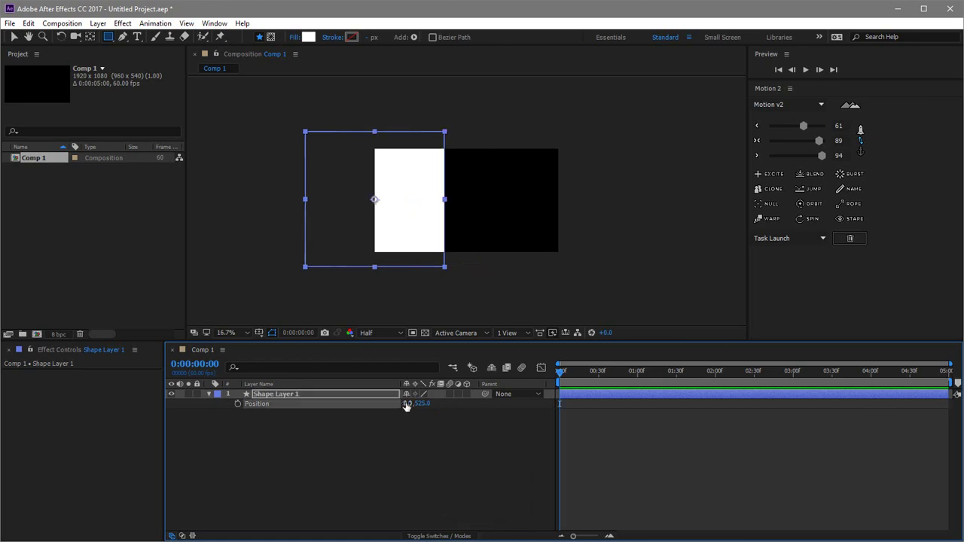
left_click(407, 404)
left_click(415, 430)
left_click(421, 404)
type("0")
key("Return")
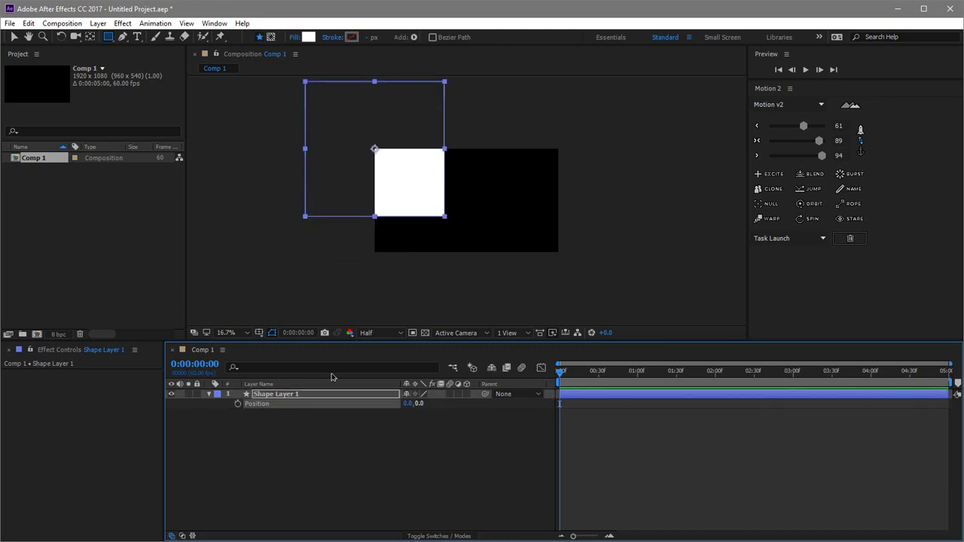
- Set the size of Rectangle Path 1 in the shape layer's contents to 100 by 100
left_click(210, 394)
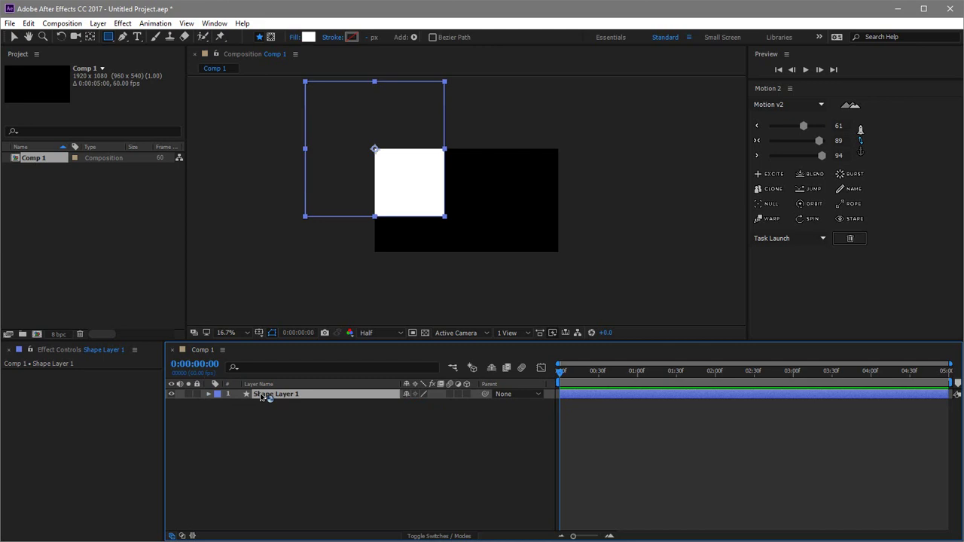
left_click(209, 394)
left_click(226, 418)
left_click(220, 414)
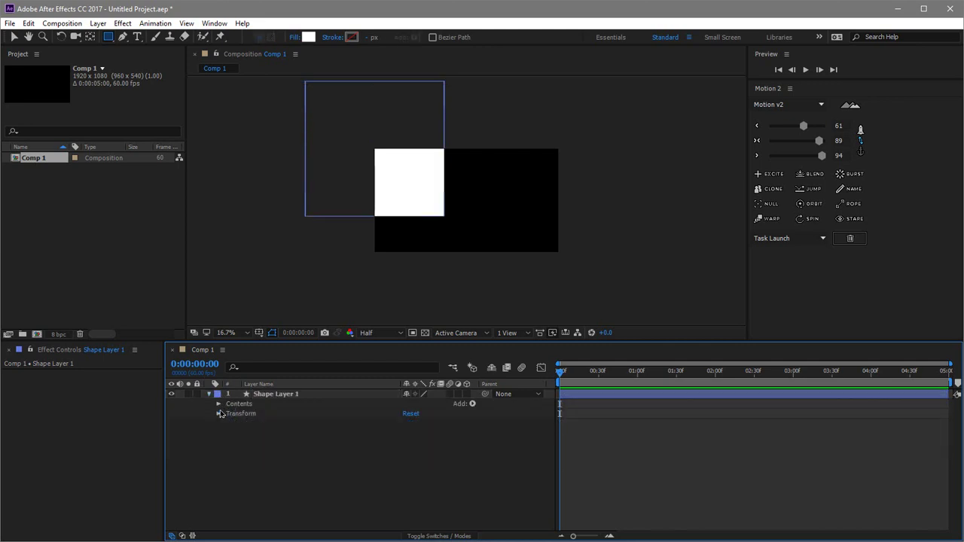
left_click(219, 403)
left_click(228, 413)
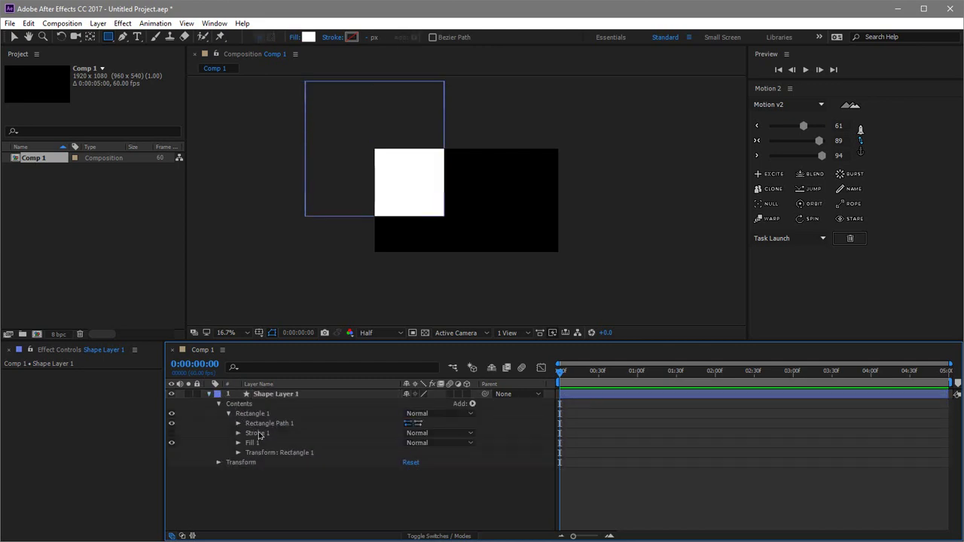
left_click(239, 423)
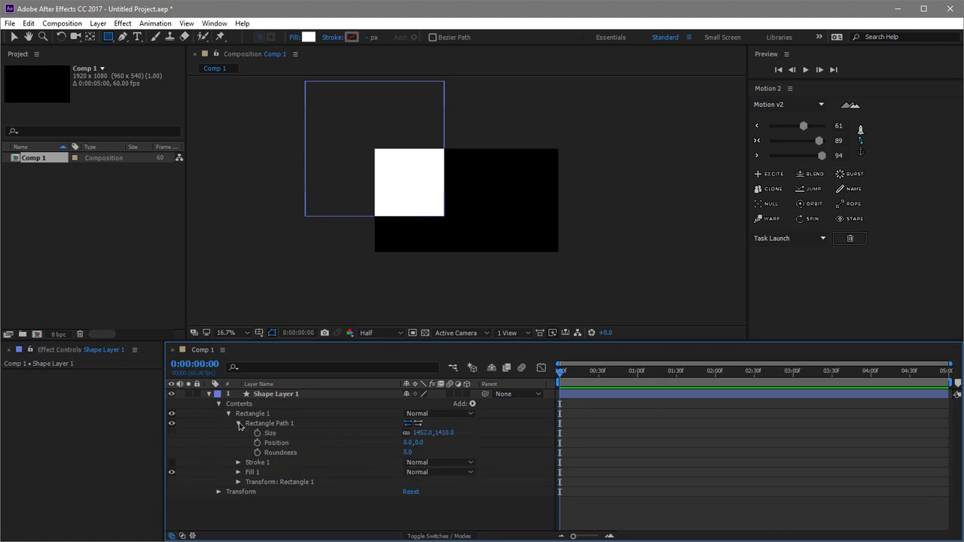
left_click(419, 433)
type("100")
key("Return")
left_click(406, 433)
left_click(434, 434)
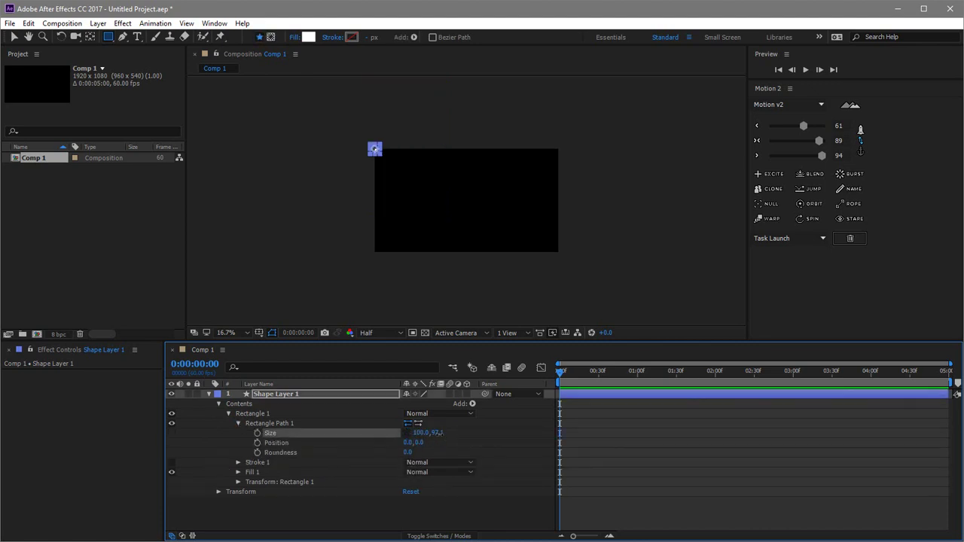
type("100")
key("Return")
- Try proportional rectangle path sizes of 330 and 0, and restore the size to 100 by 100
left_click_drag(418, 433, 711, 437)
left_click(420, 433)
type("0")
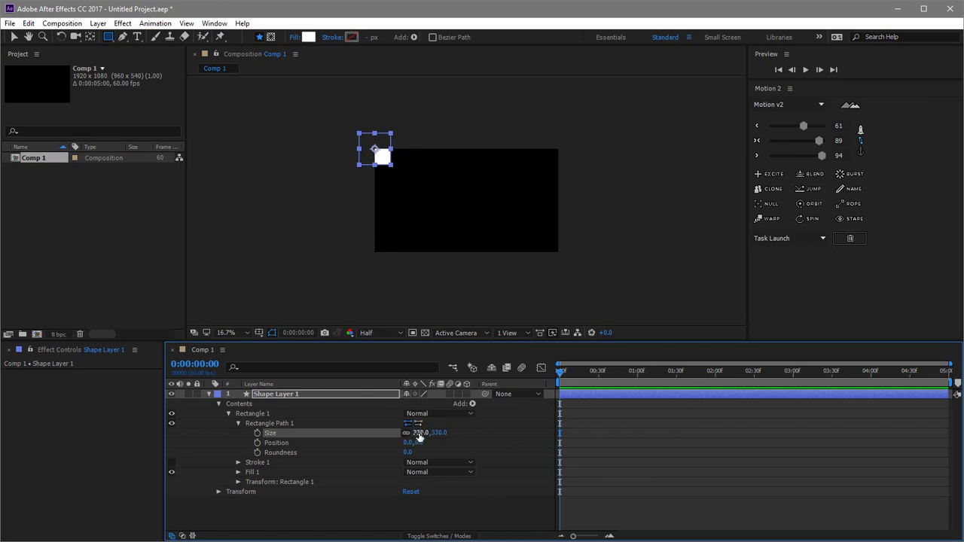
key("Return")
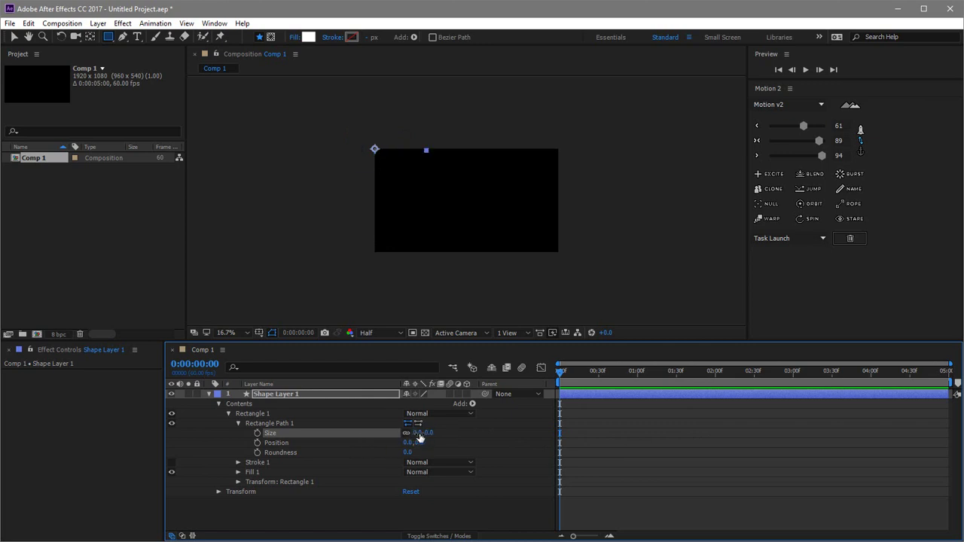
left_click(416, 433)
type("100")
key("Return")
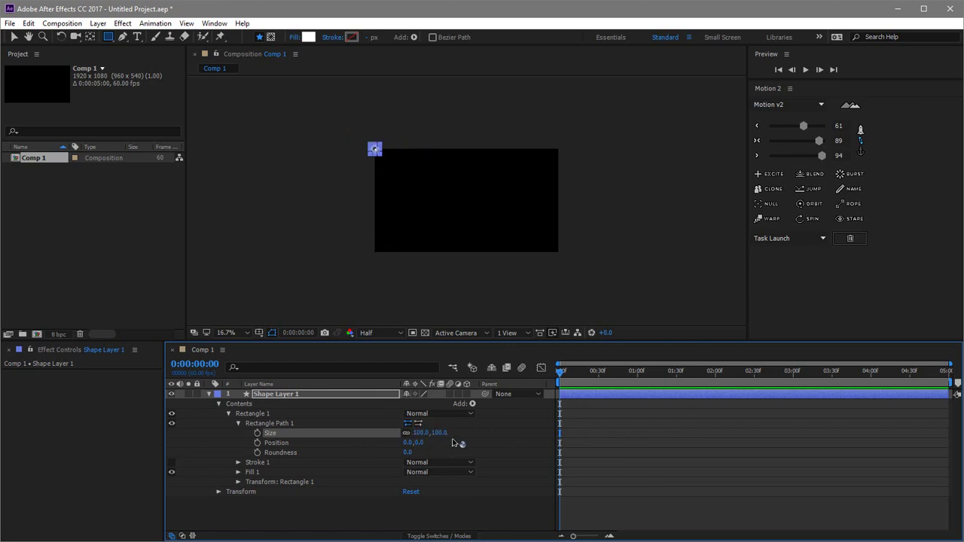
- Unlink the scale in Rectangle 1's own transform and set it to 1920% wide and 180% high
left_click(239, 424)
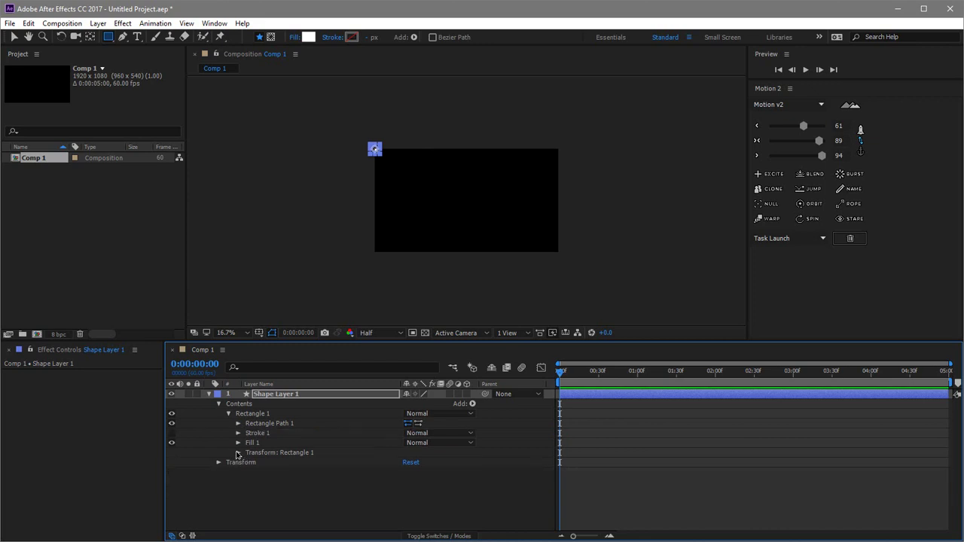
left_click(239, 453)
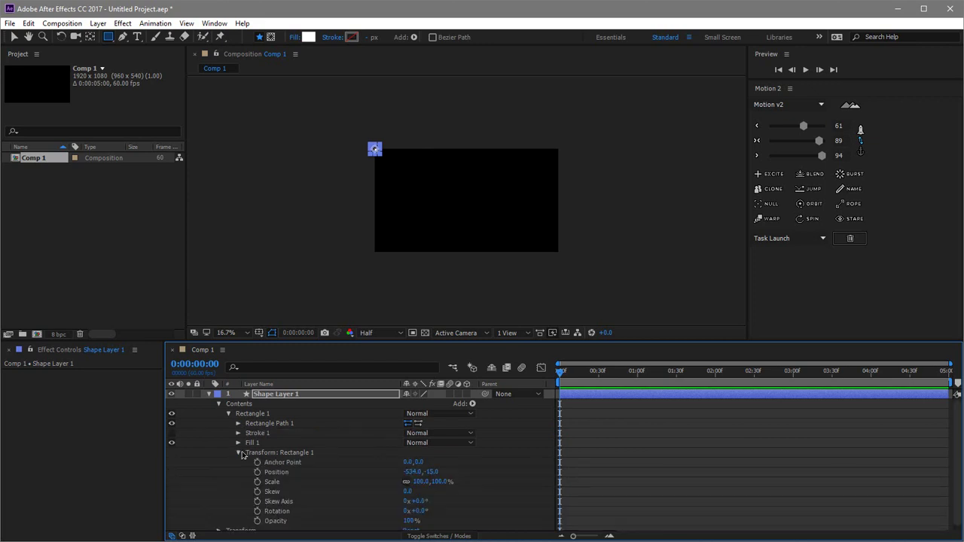
left_click(406, 482)
left_click(419, 483)
type("1920")
key("Return")
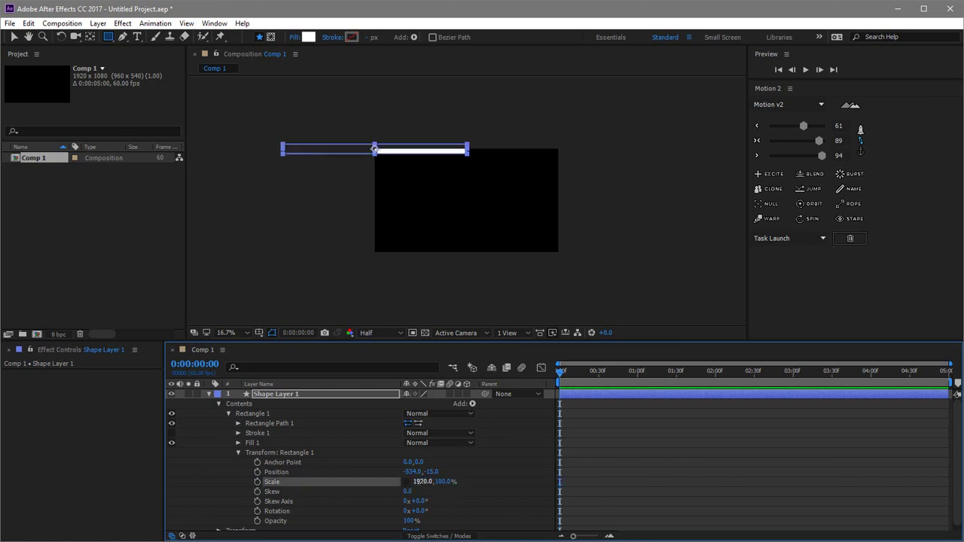
left_click(444, 481)
key("Return")
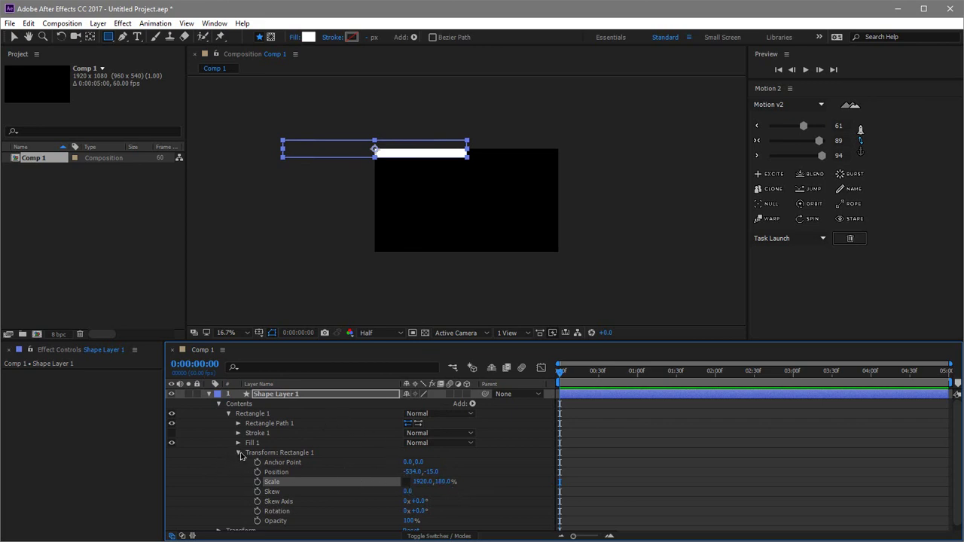
- Add a position keyframe for Rectangle 1 at 0:00:01:07 and set its position to 0, 0
left_click(278, 473)
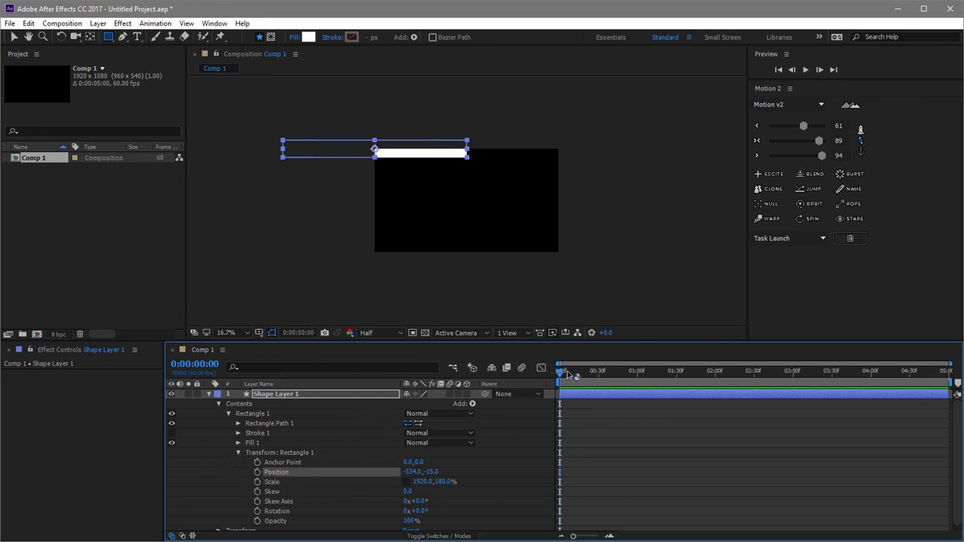
left_click_drag(568, 371, 644, 381)
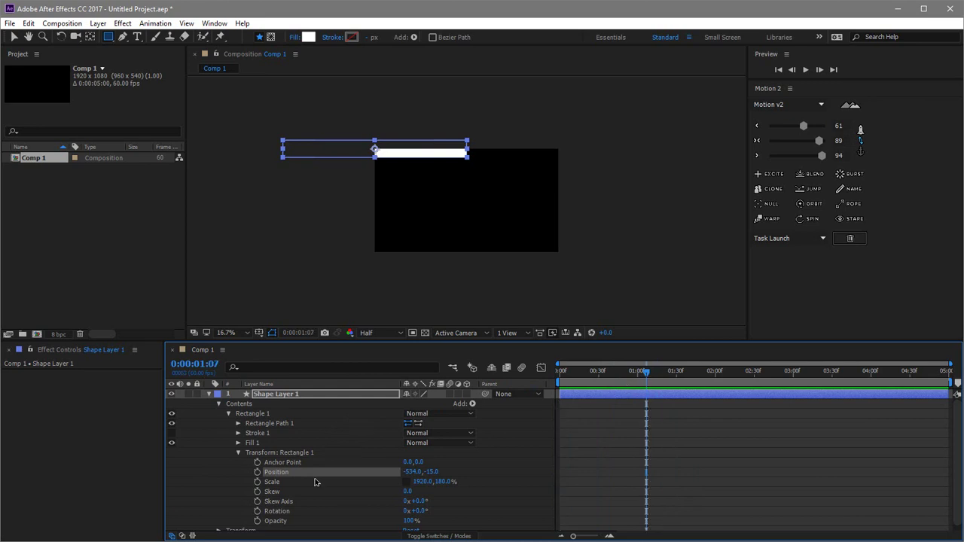
left_click(257, 472)
key("v")
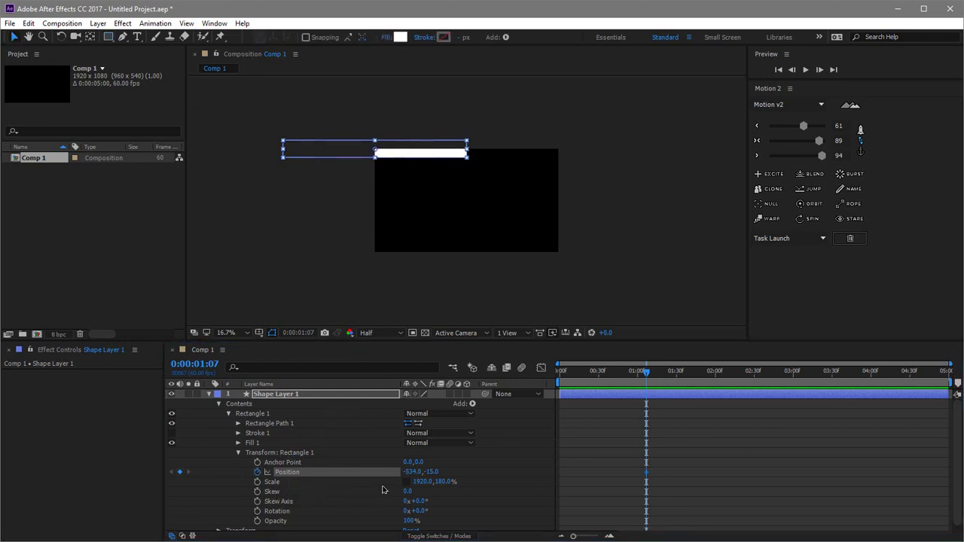
left_click(412, 472)
type("0")
key("Return")
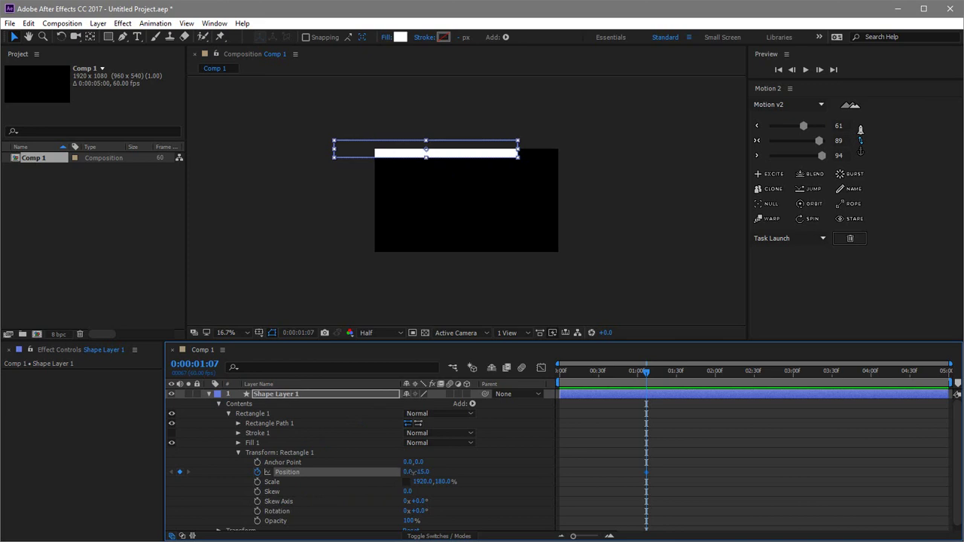
left_click(419, 472)
type("0")
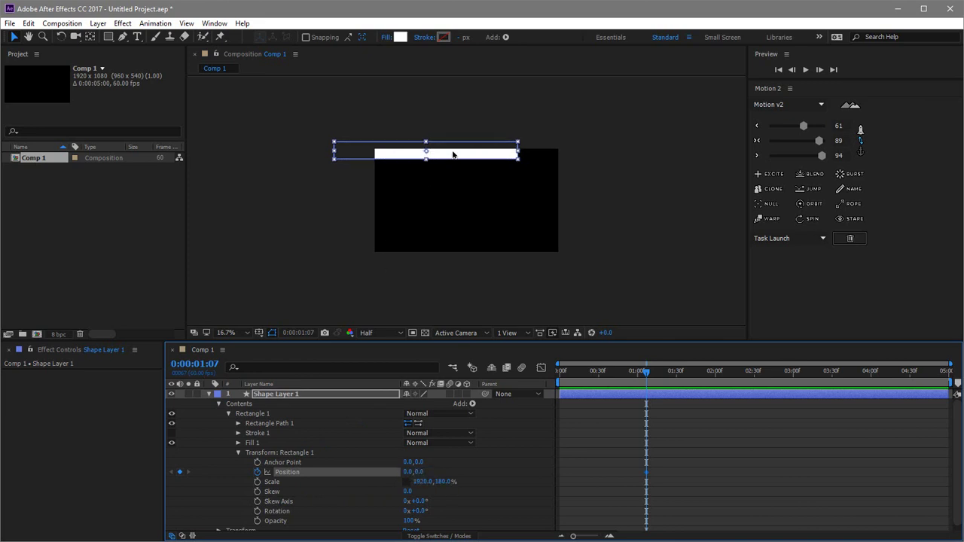
- Move the bar to about 488, 492 across the middle of the frame, and reset its position to 0, 0
left_click_drag(452, 154, 490, 199)
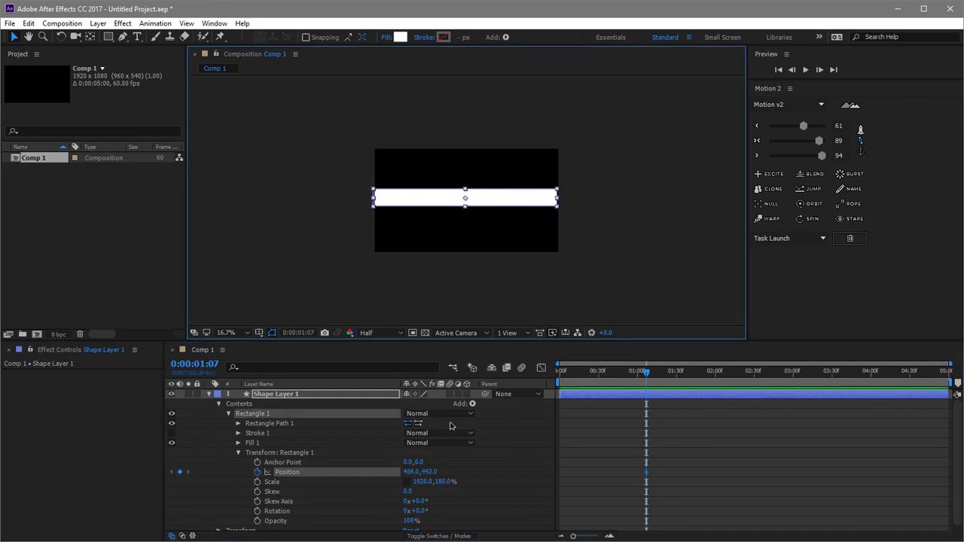
left_click(428, 472)
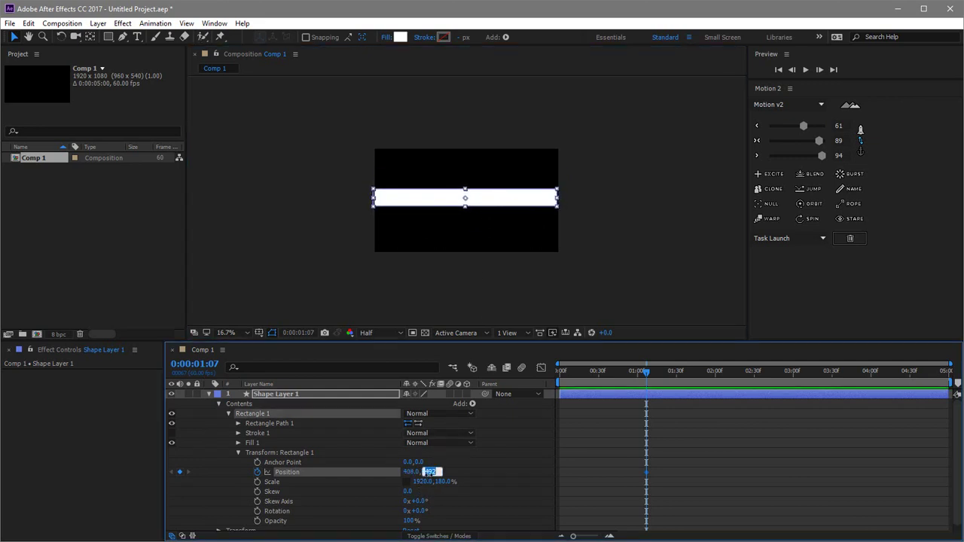
type("0")
key("Return")
left_click(413, 471)
type("0")
key("Return")
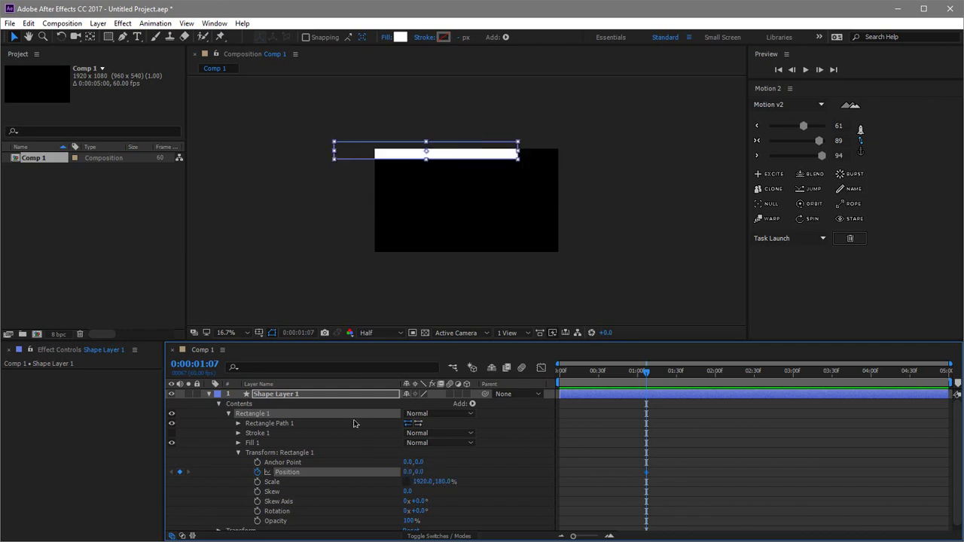
- Show only Shape Layer 1's position property and move the layer's anchor point to the centre of the white bar
left_click(351, 397)
key("p")
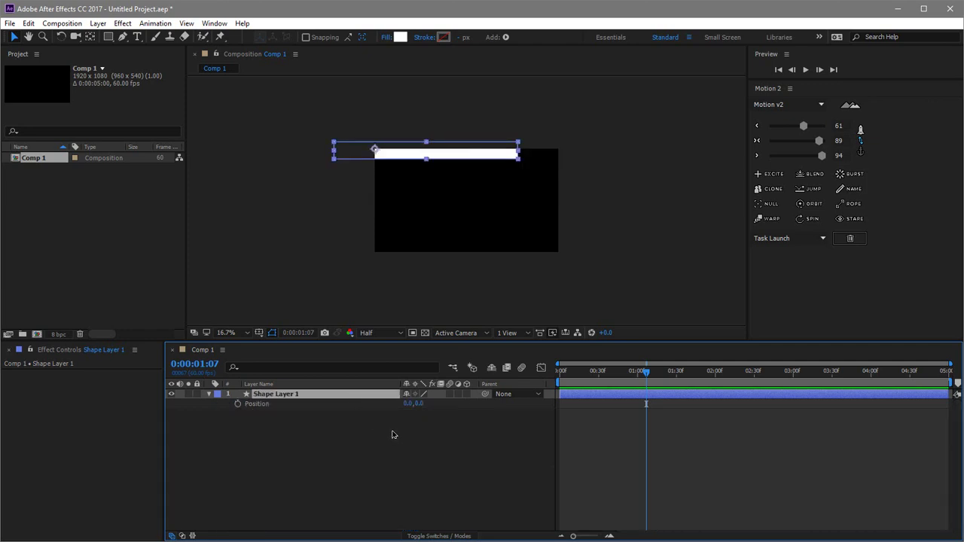
left_click(407, 412)
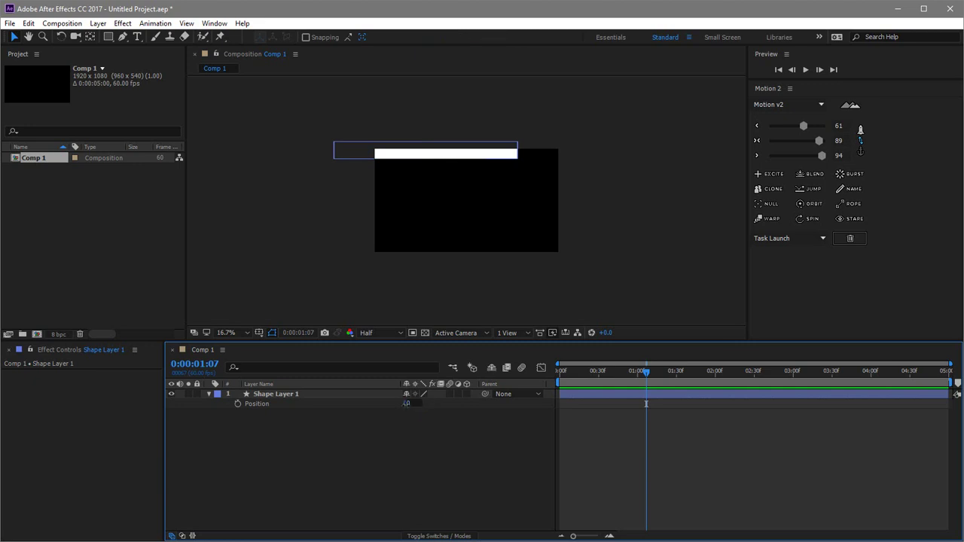
left_click(446, 157)
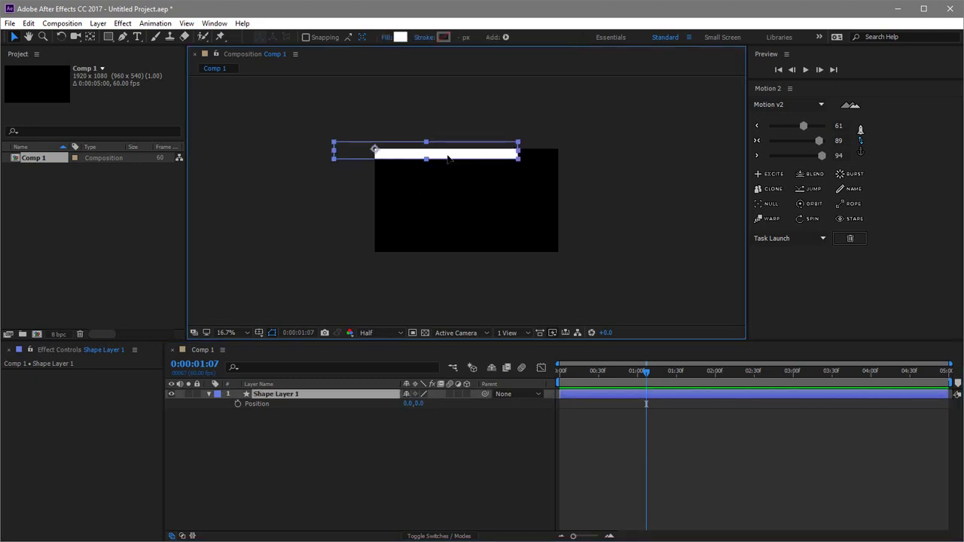
left_click(89, 37)
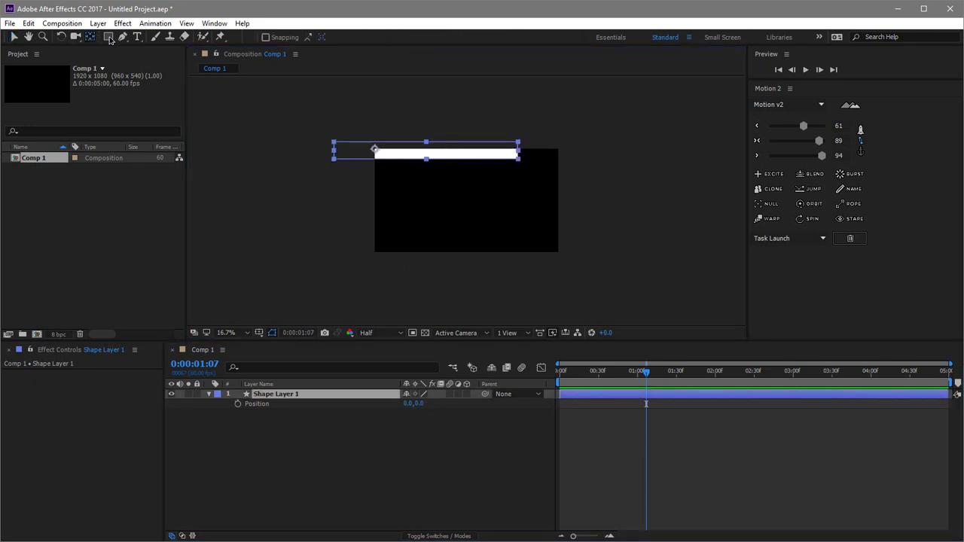
left_click_drag(375, 151, 427, 152)
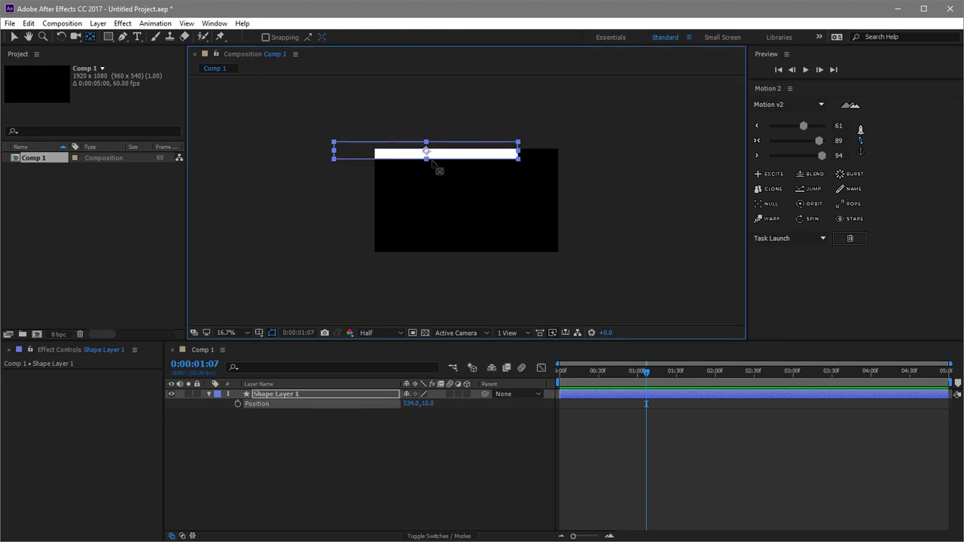
- Set Shape Layer 1's position to 0, 0
key("period")
key("comma")
left_click(409, 404)
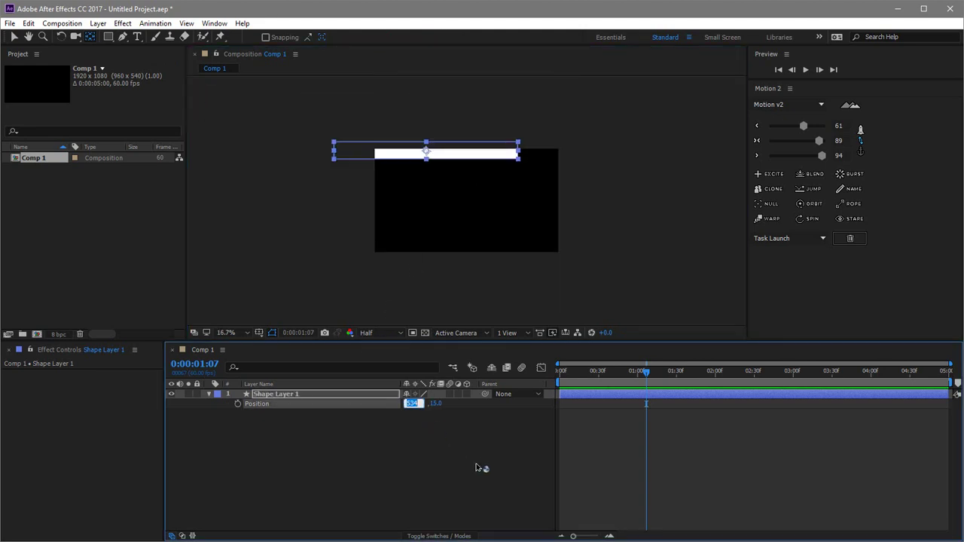
type("0")
key("Return")
left_click(420, 404)
type("0")
key("Return")
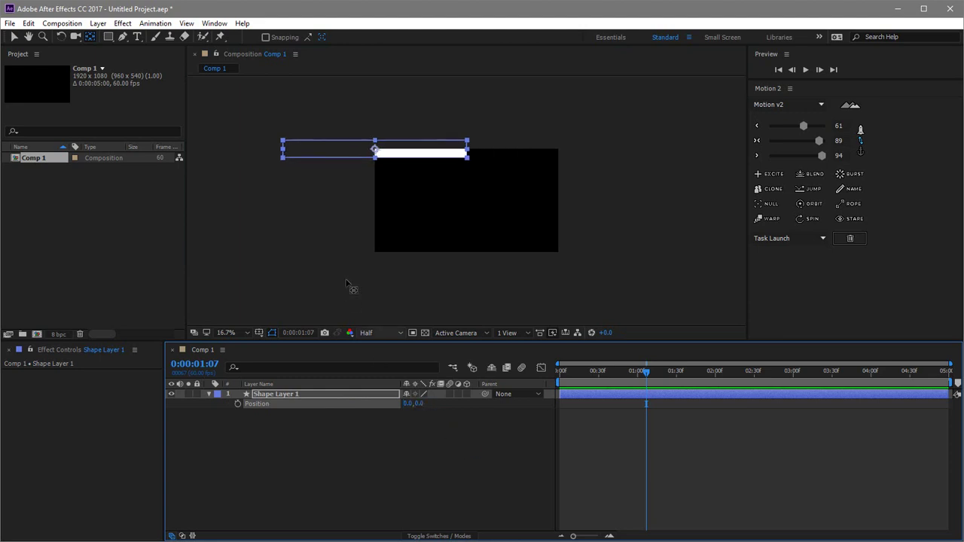
- Centre Shape Layer 1 in the frame by setting its position to 1920/2 horizontally and 1080/2 vertically
left_click(307, 396)
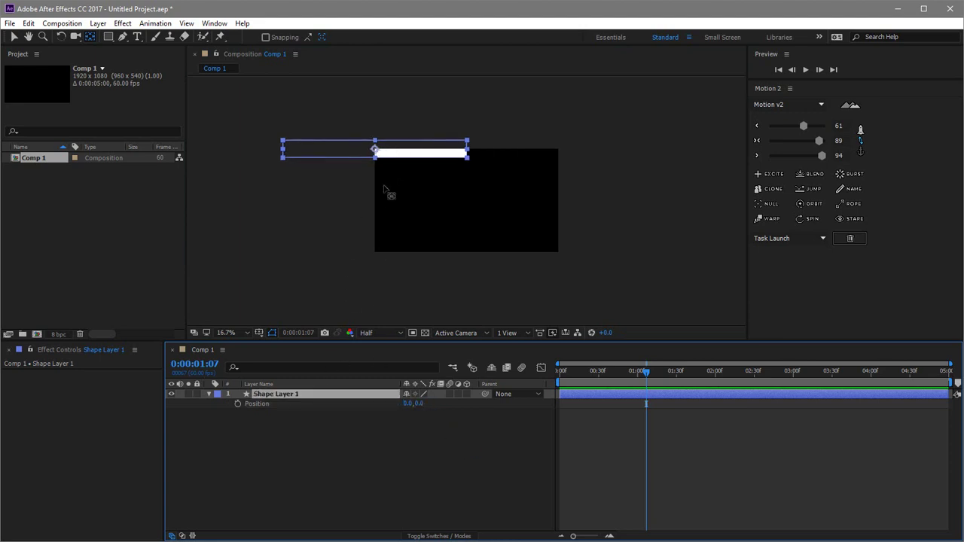
left_click_drag(404, 409, 452, 407)
left_click(407, 403)
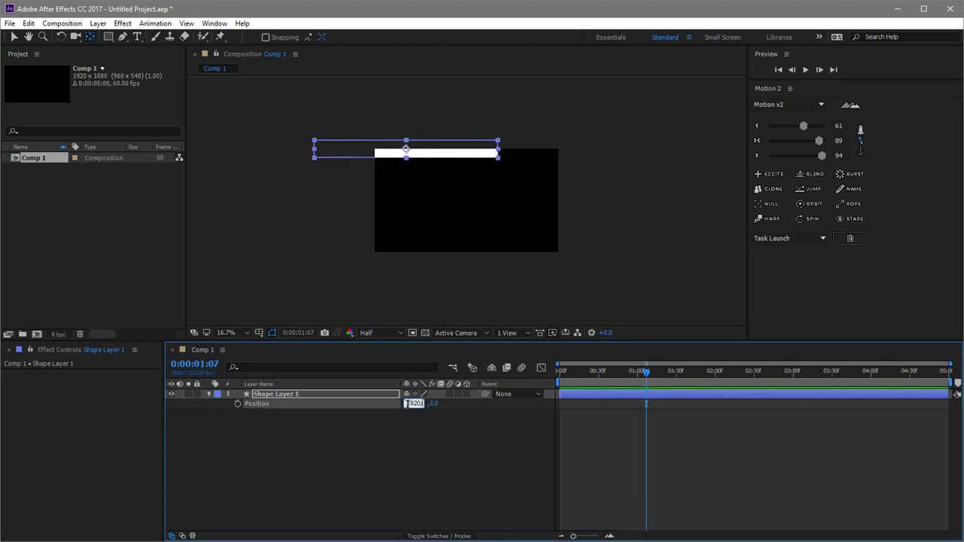
key("Return")
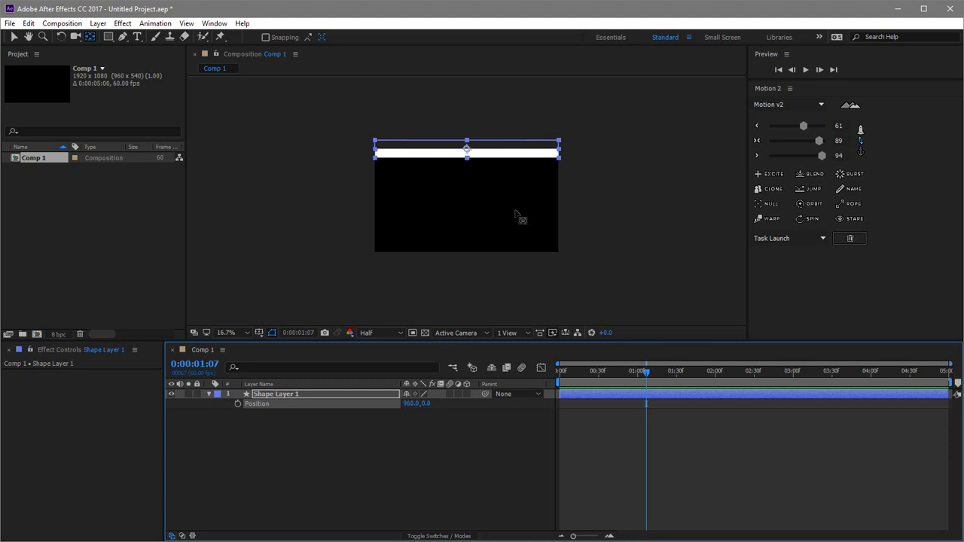
left_click(426, 403)
type("1080/2")
key("Return")
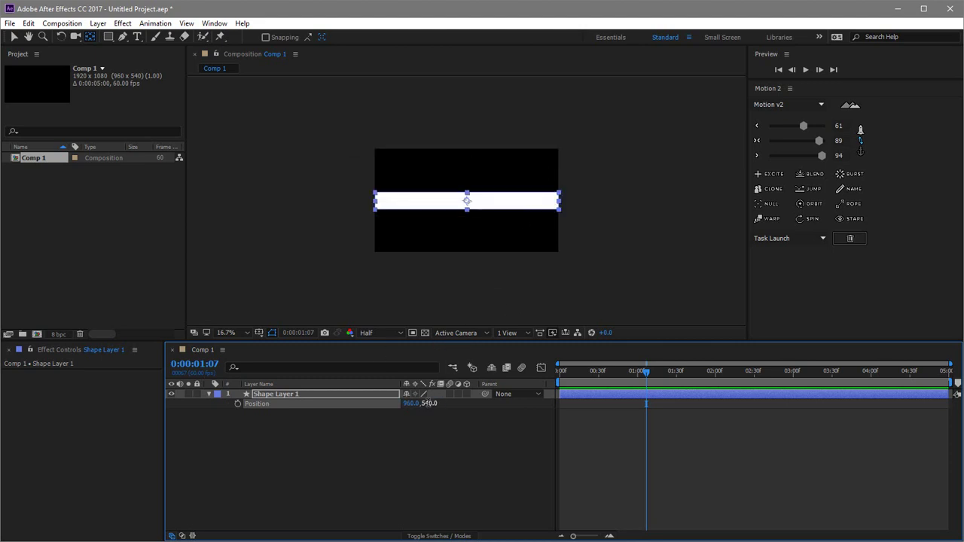
- Move the anchor point to the middle of the bar's upper edge and set the layer's vertical position to 0
scroll(467, 197, "up", 2)
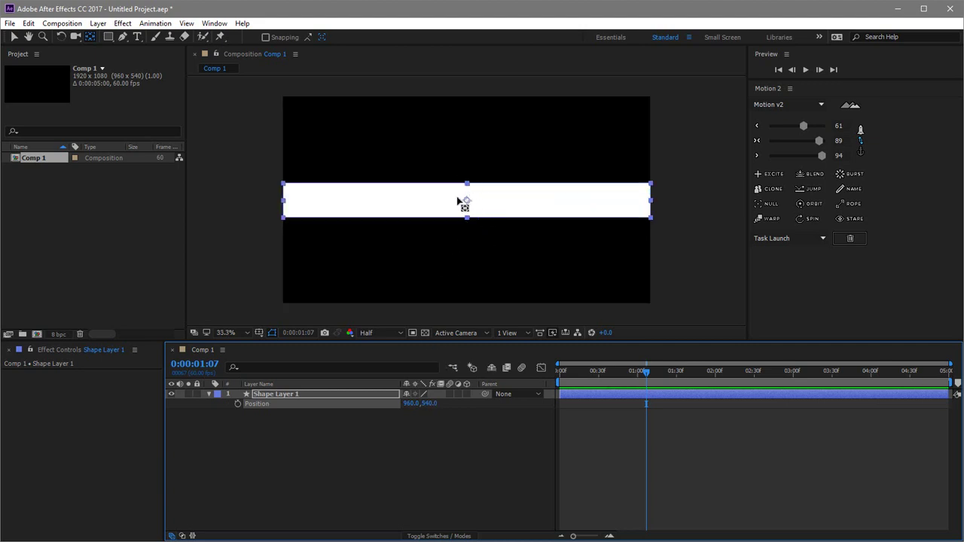
left_click(93, 42)
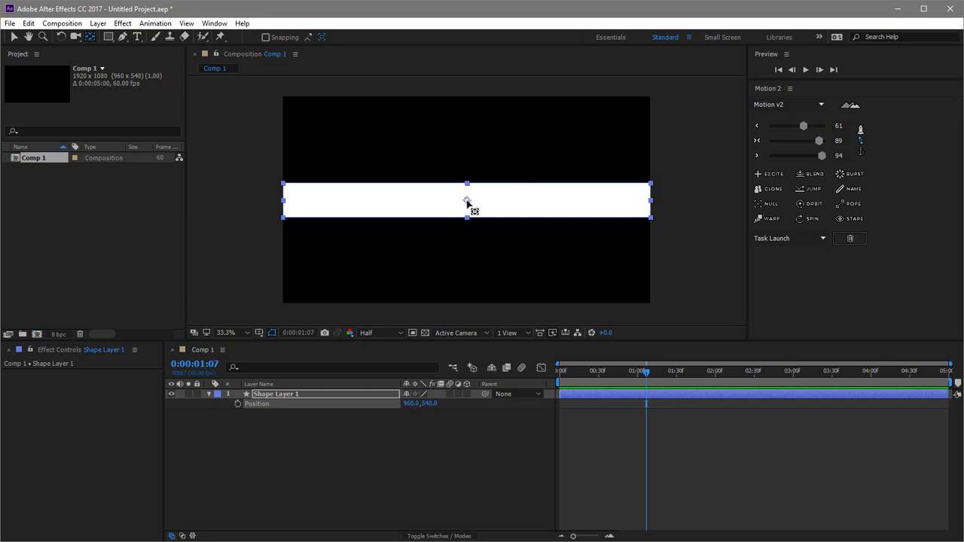
left_click_drag(466, 198, 469, 189)
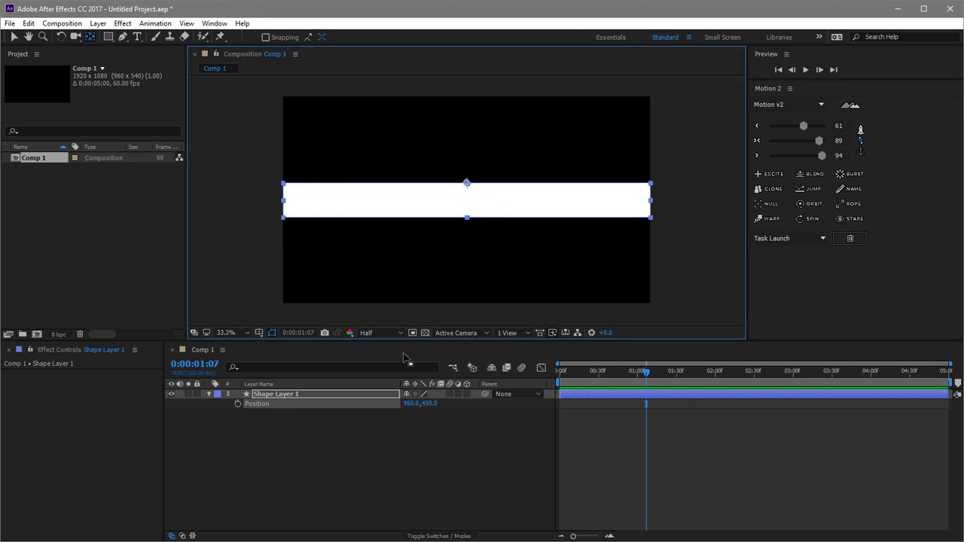
left_click(429, 404)
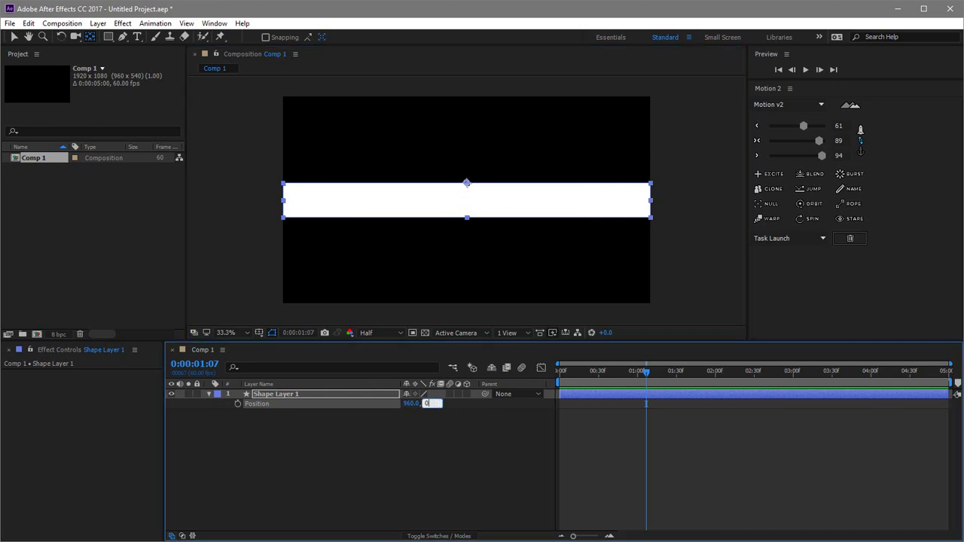
type("0")
key("Return")
- Move Shape Layer 1's anchor point to the upper-right corner of the bar
left_click_drag(523, 175, 521, 196)
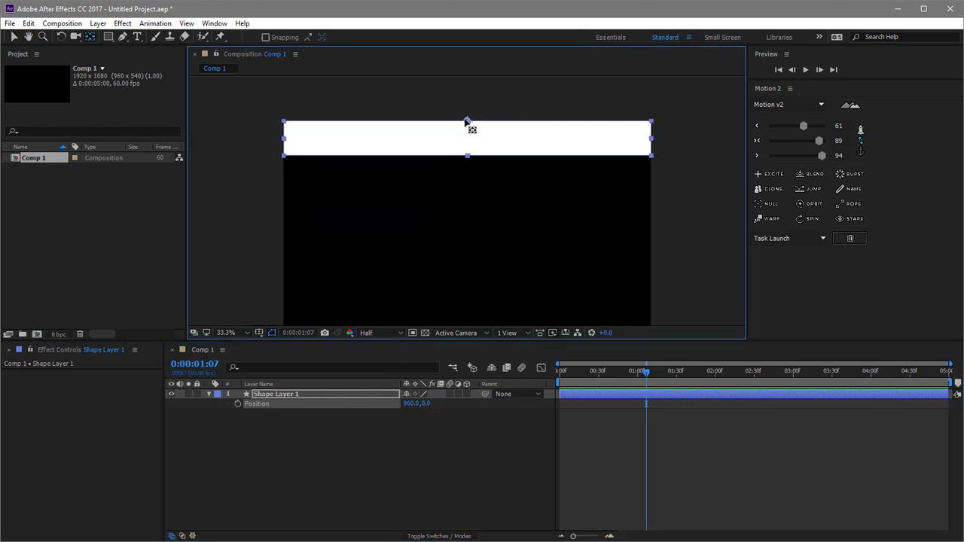
left_click_drag(469, 127, 653, 119)
left_click(229, 400)
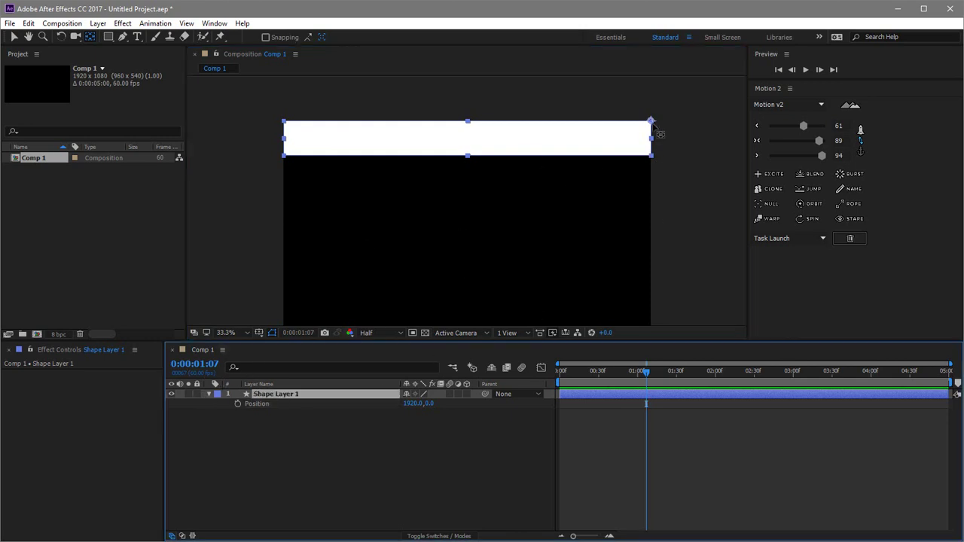
- Add a Repeater to the contents of Shape Layer 1
left_click(209, 394)
left_click(209, 394)
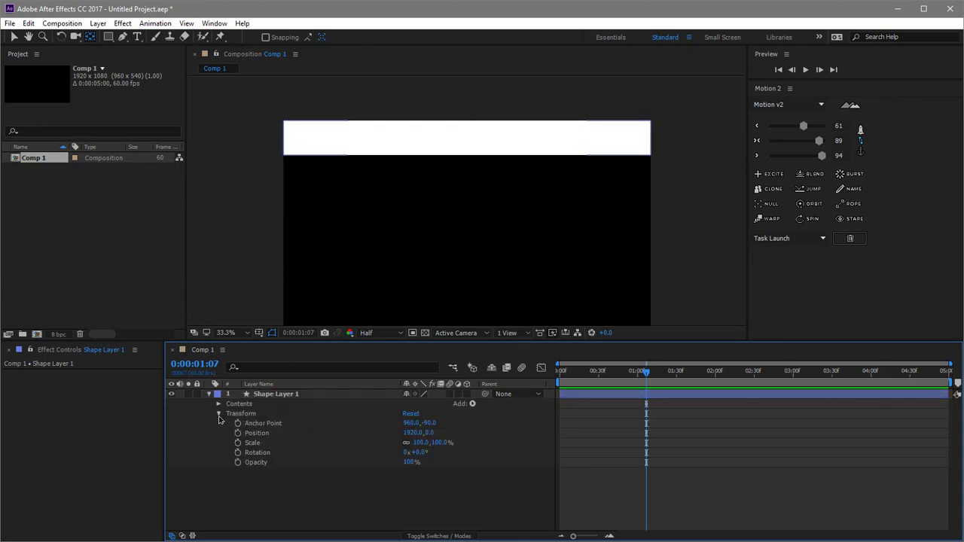
left_click(220, 413)
left_click(254, 407)
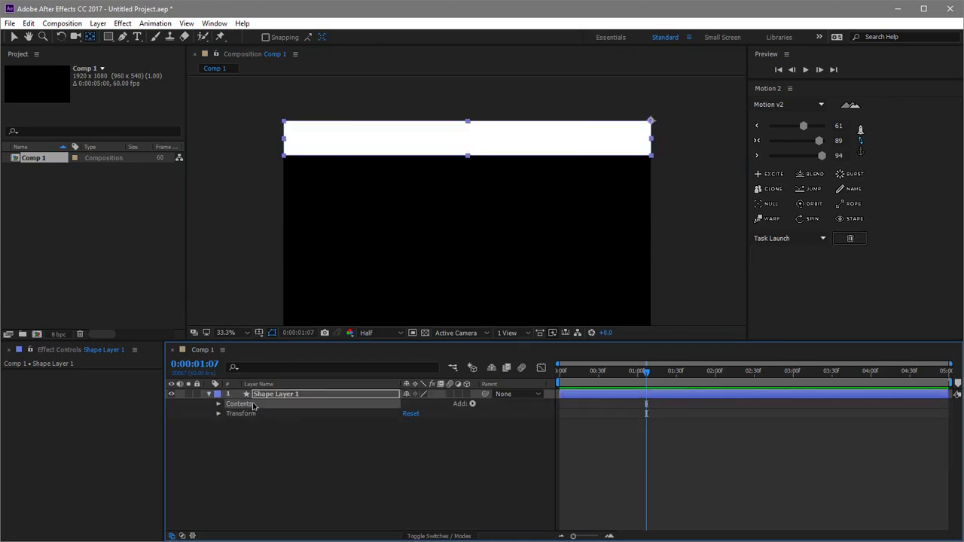
left_click(473, 405)
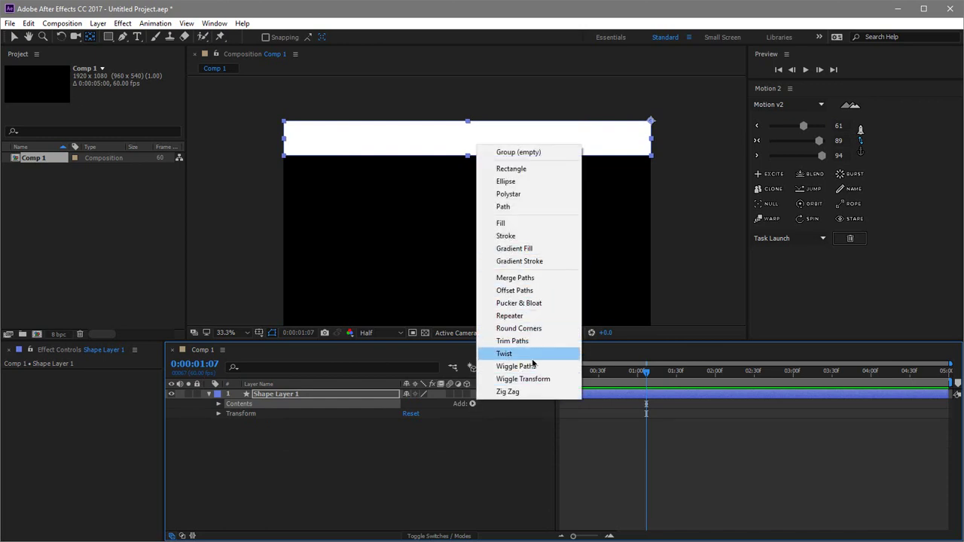
left_click(516, 315)
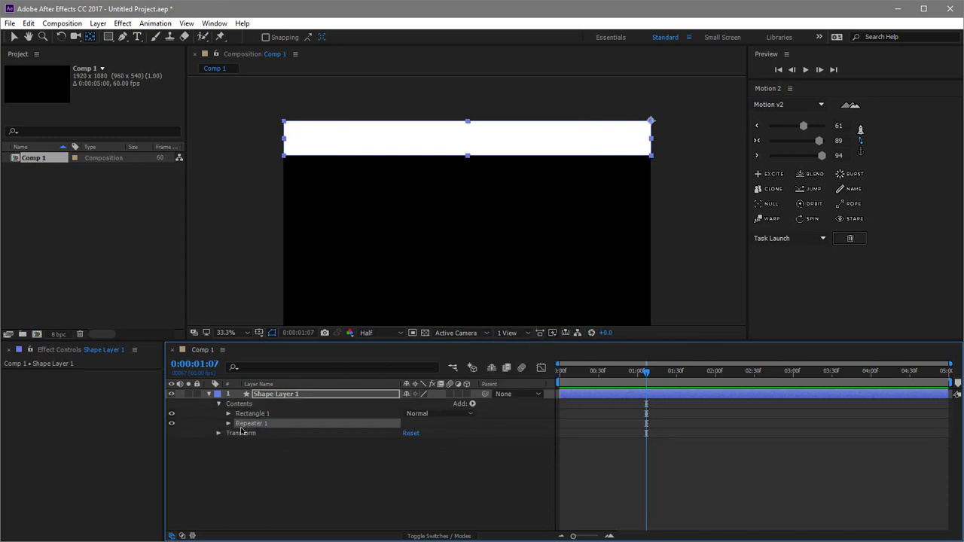
- Try 6 copies in Repeater 1, and set the number of copies to 4
left_click(229, 423)
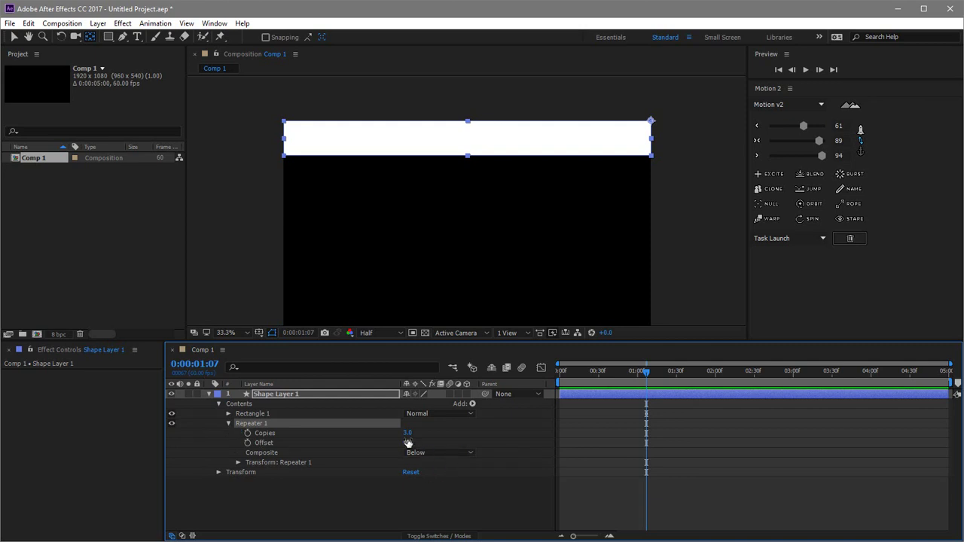
left_click(407, 436)
type("6")
key("Return")
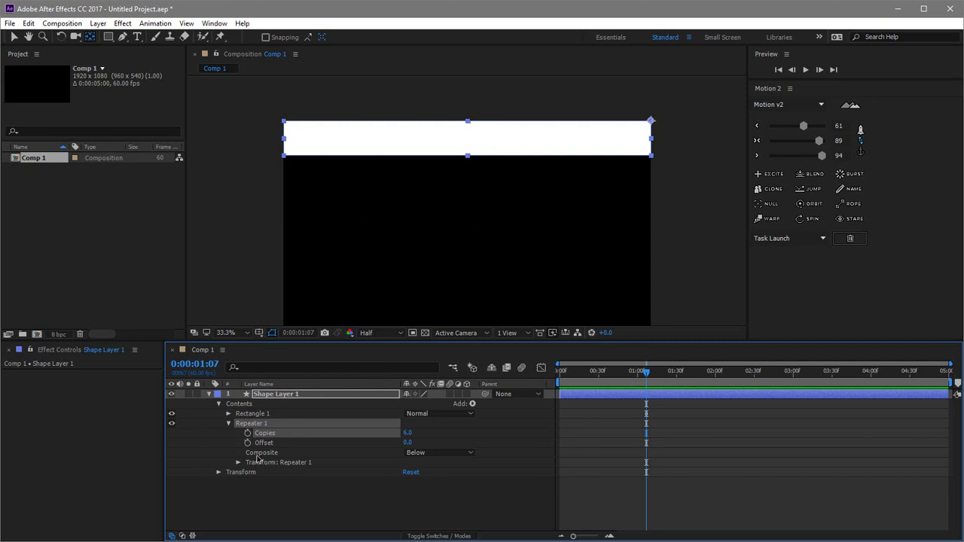
left_click(407, 432)
type("1")
key("Return")
- In Repeater 1's transform, offset the copies vertically by about 160 and set the horizontal position to 0
left_click(238, 462)
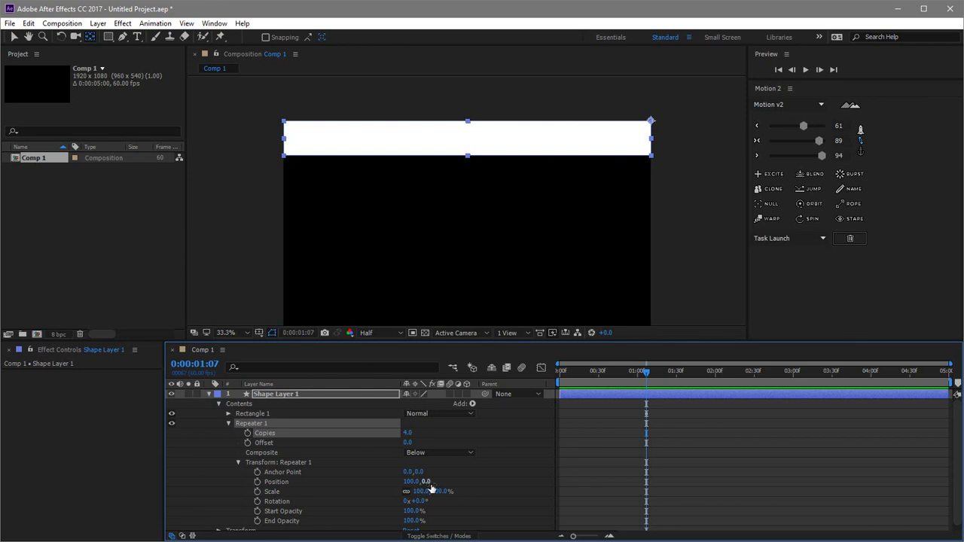
left_click_drag(427, 483, 520, 482)
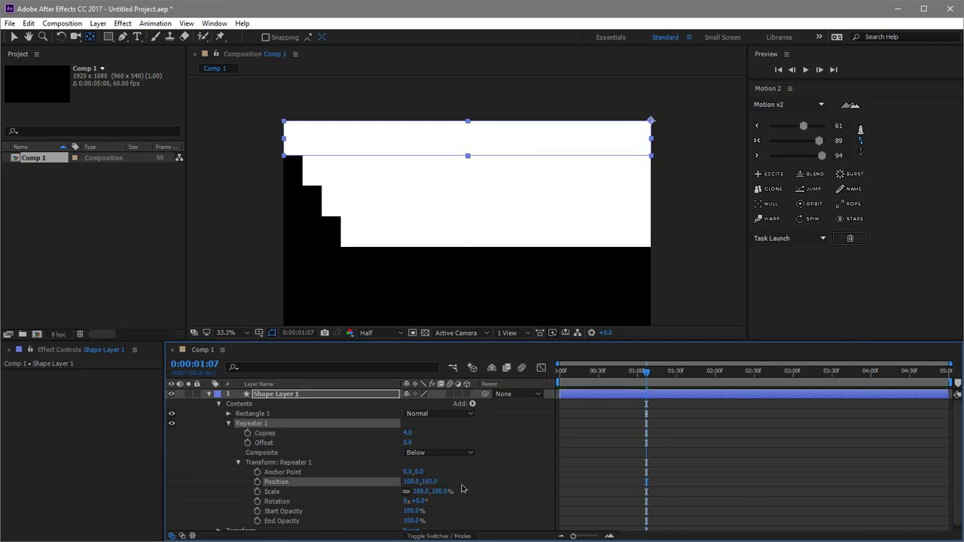
left_click(410, 482)
type("0")
key("Return")
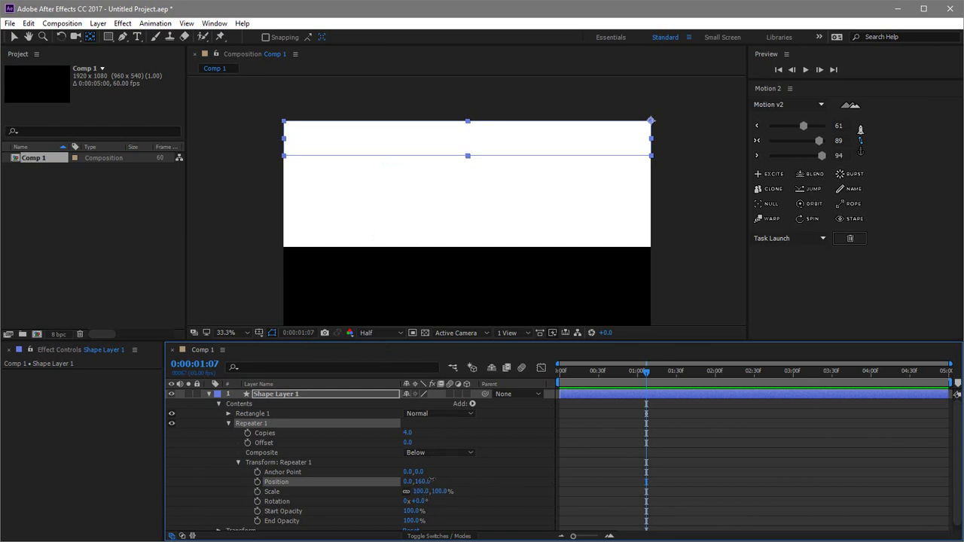
- Try wider bar spacing in Repeater 1's transform, and vertical position values of 20 and 84
mouse_move(421, 482)
left_mouse_down()
mouse_move(465, 475)
mouse_move(429, 488)
left_mouse_up()
left_click(422, 481)
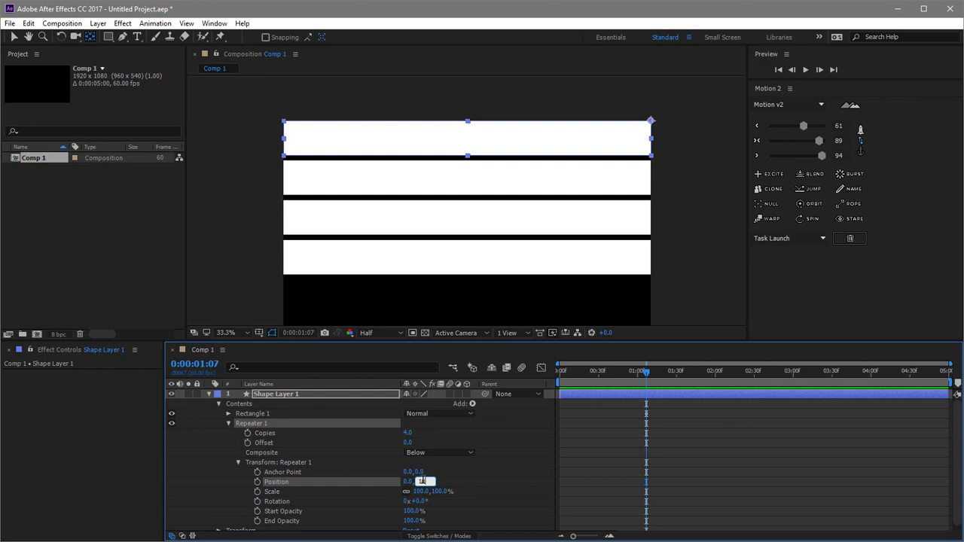
type("10")
type("20")
key("Return")
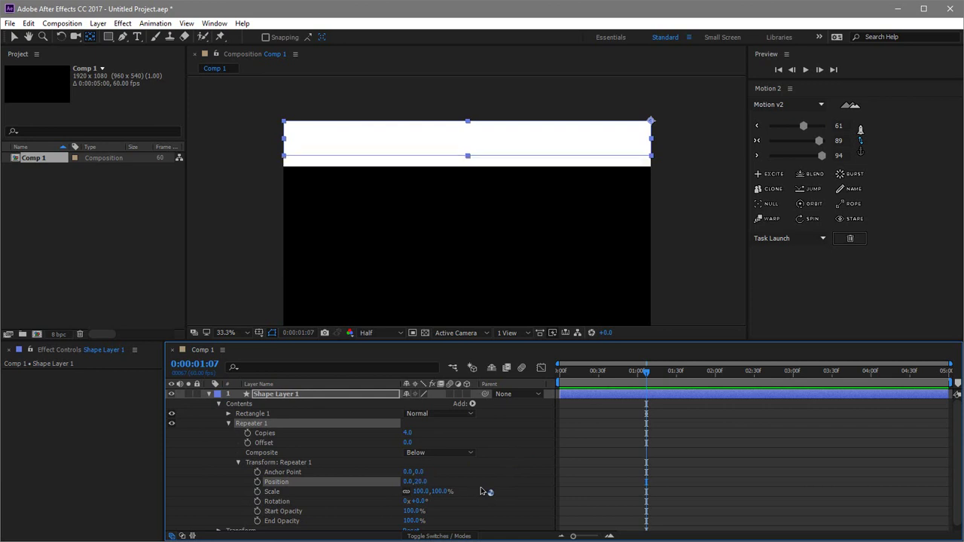
left_click(423, 482)
type("84")
key("Return")
- Set the vertical position in Repeater 1's transform to 1080/4
left_click(422, 482)
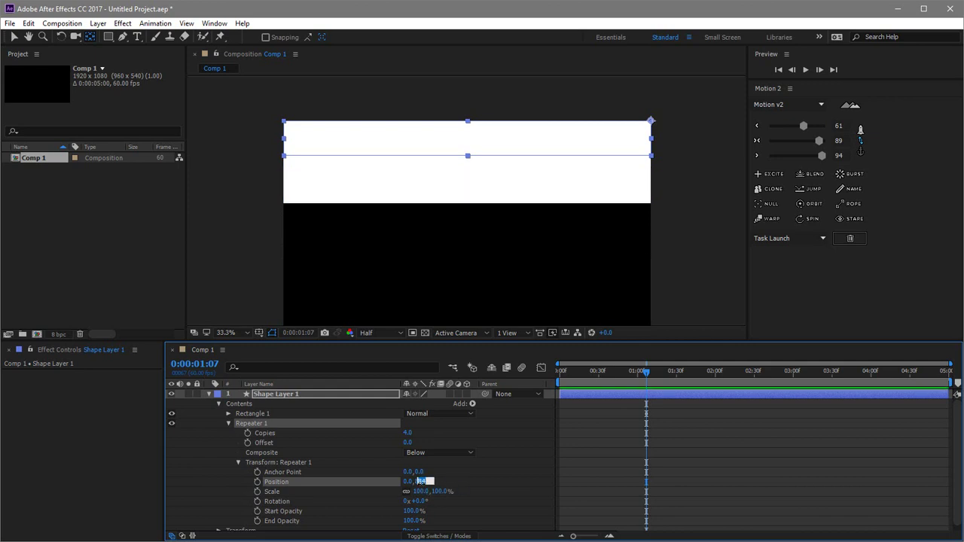
type("1080/4")
key("Return")
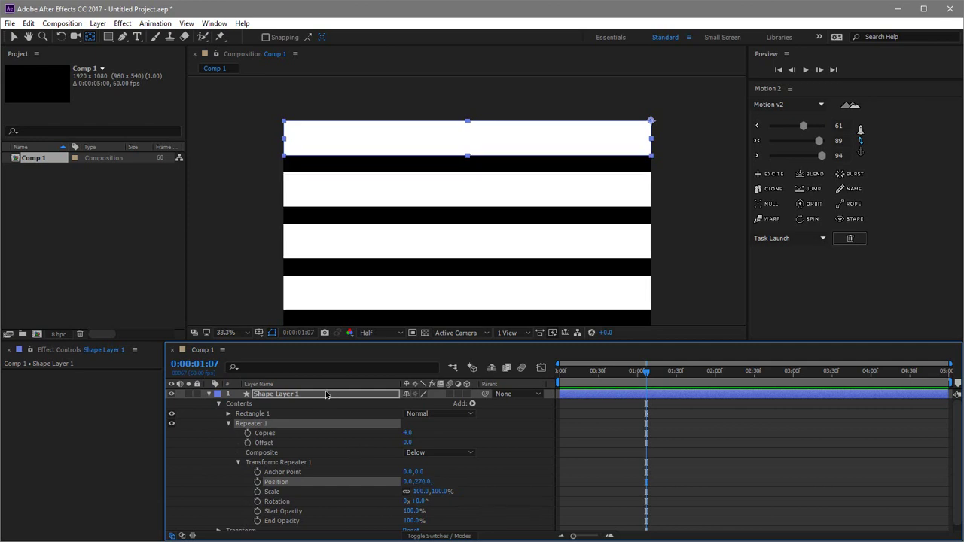
- Set the vertical scale in Rectangle 1's own transform to 270%, and collapse the rectangle's properties
left_click(239, 414)
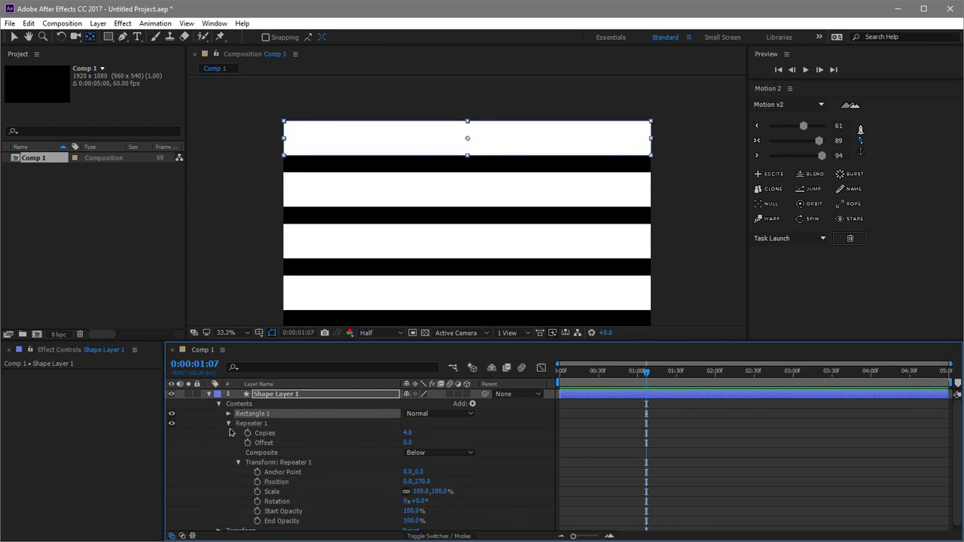
left_click(228, 423)
left_click(228, 414)
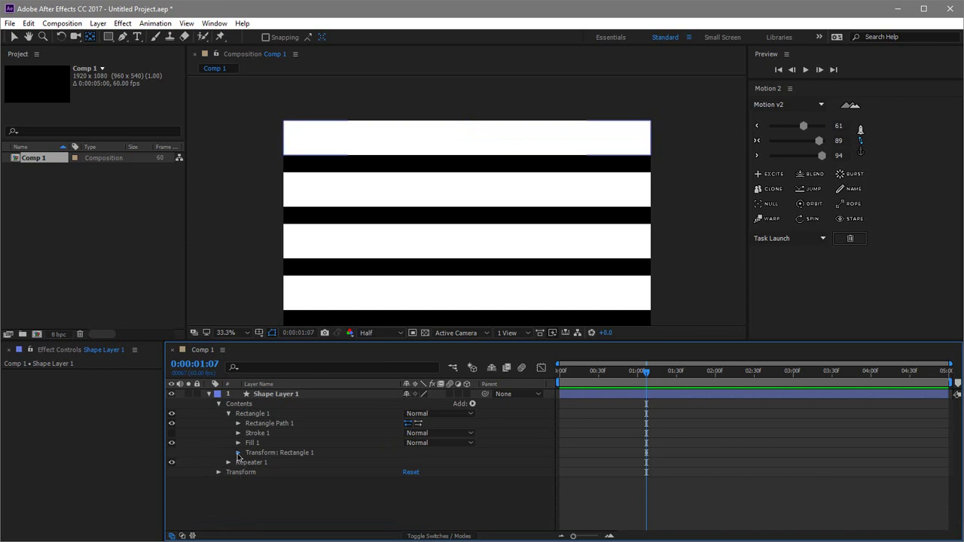
left_click(238, 453)
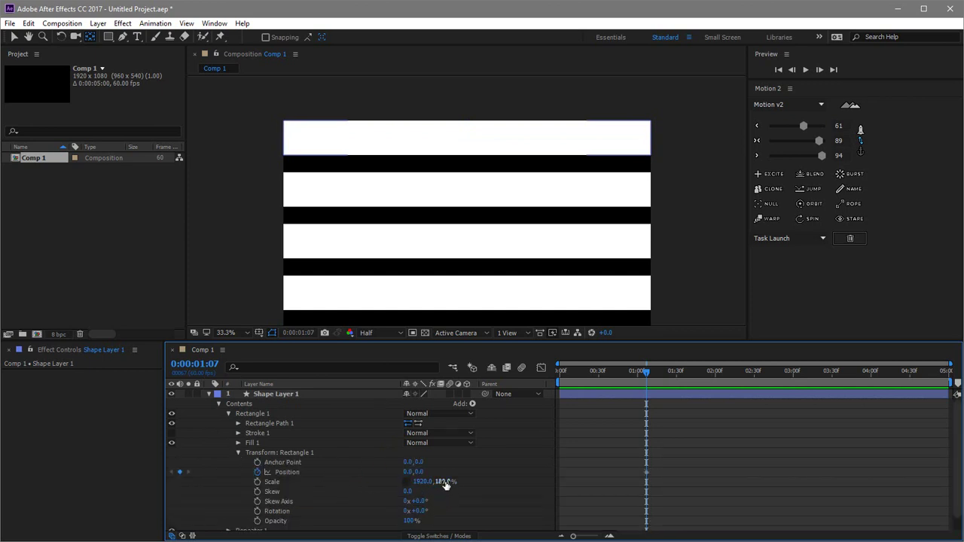
left_click(443, 482)
type("270")
key("Return")
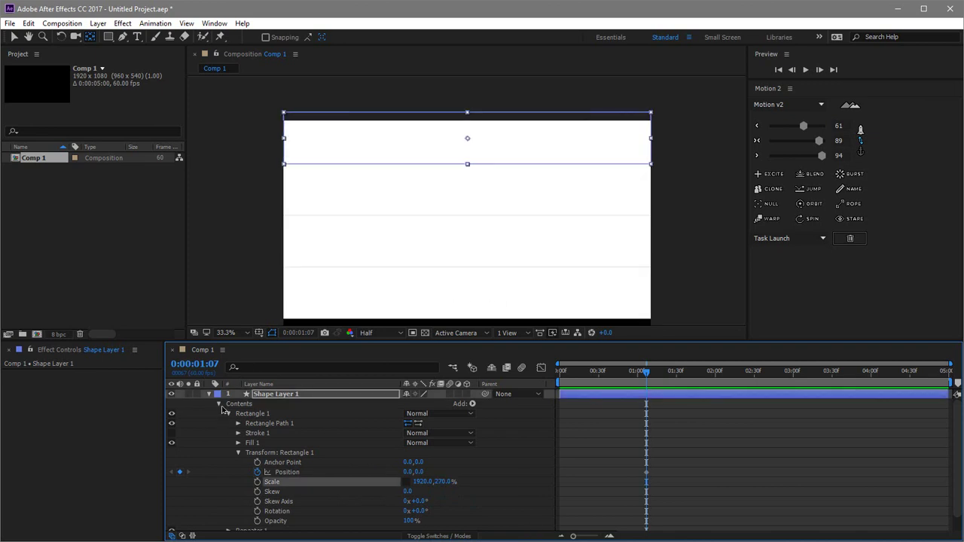
left_click(230, 413)
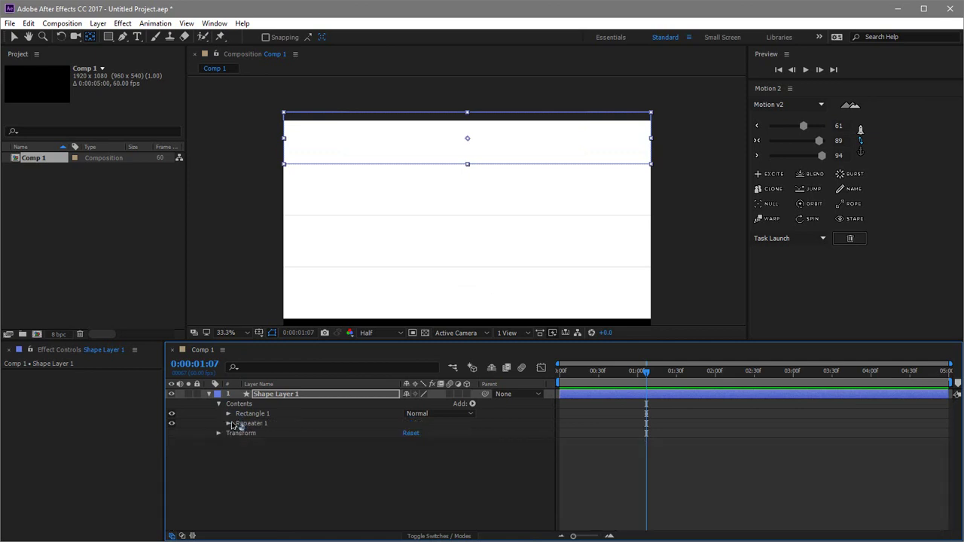
- Set the composition's preview resolution to Full and select Shape Layer 1
left_click(229, 423)
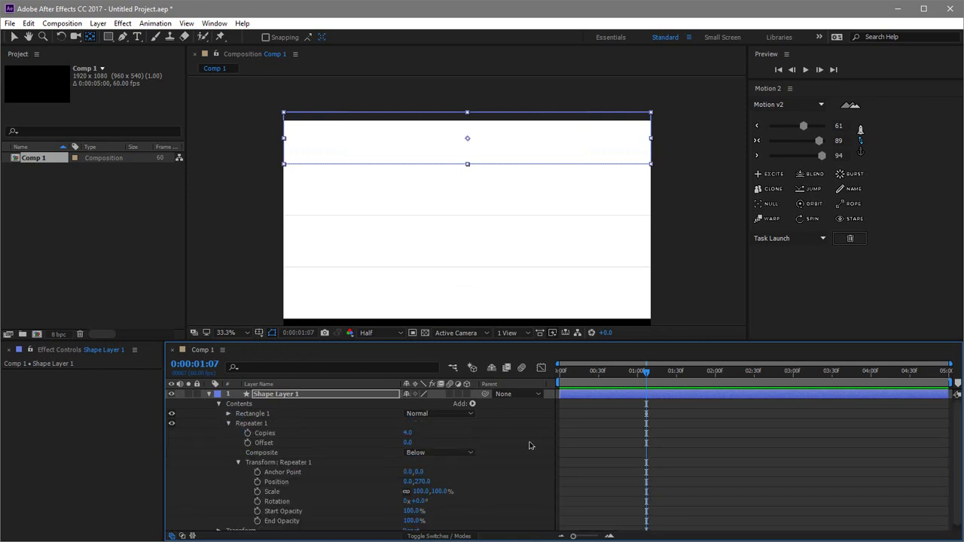
left_click(567, 472)
left_click(369, 333)
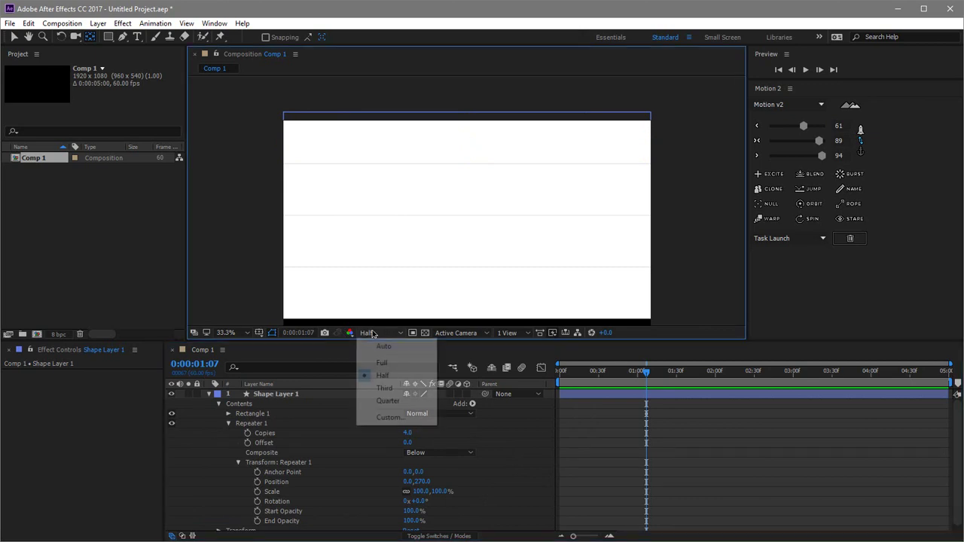
left_click(392, 363)
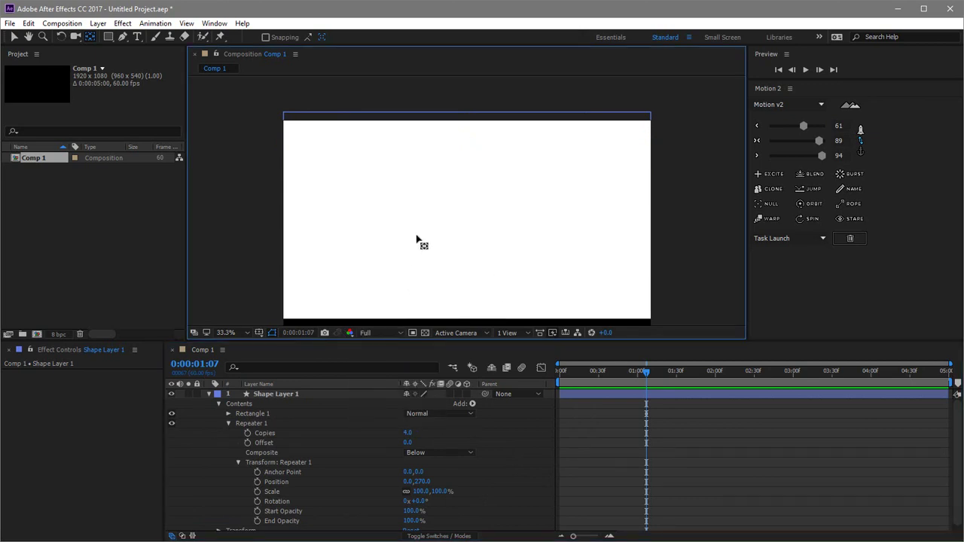
key("h")
left_click_drag(419, 239, 413, 218)
key("y")
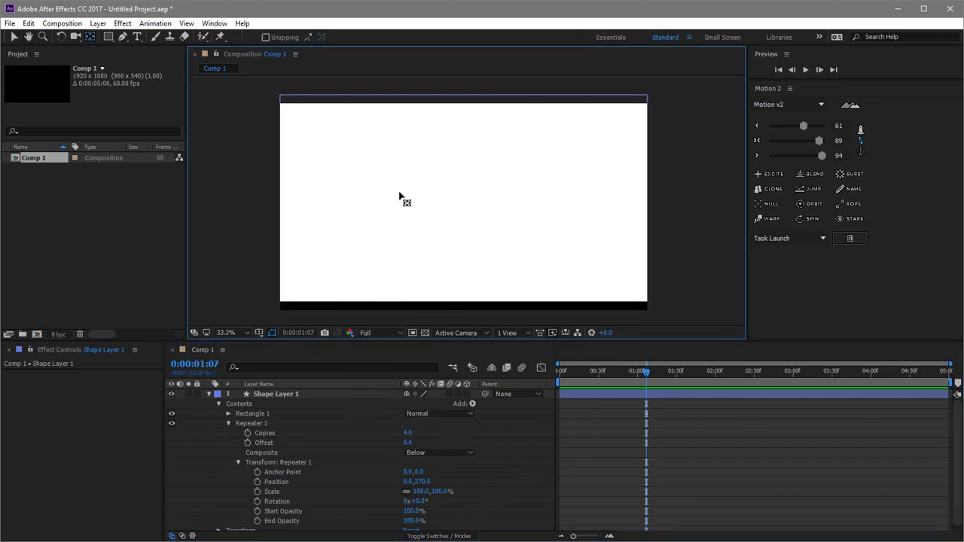
left_click(325, 121)
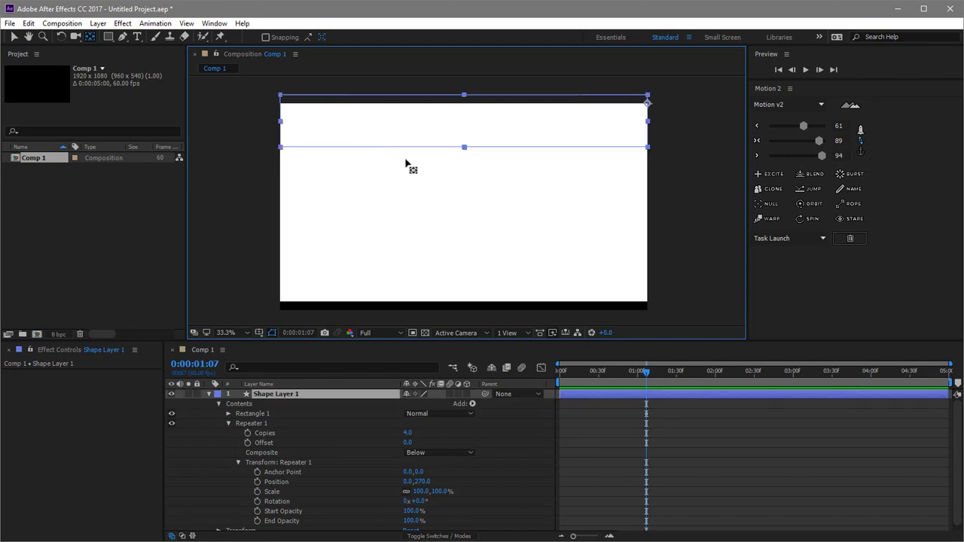
- Re-enter 1080/4 as the vertical position in Repeater 1's transform and move the layer's anchor point to the first bar's upper-right corner
left_click(228, 424)
left_click(228, 424)
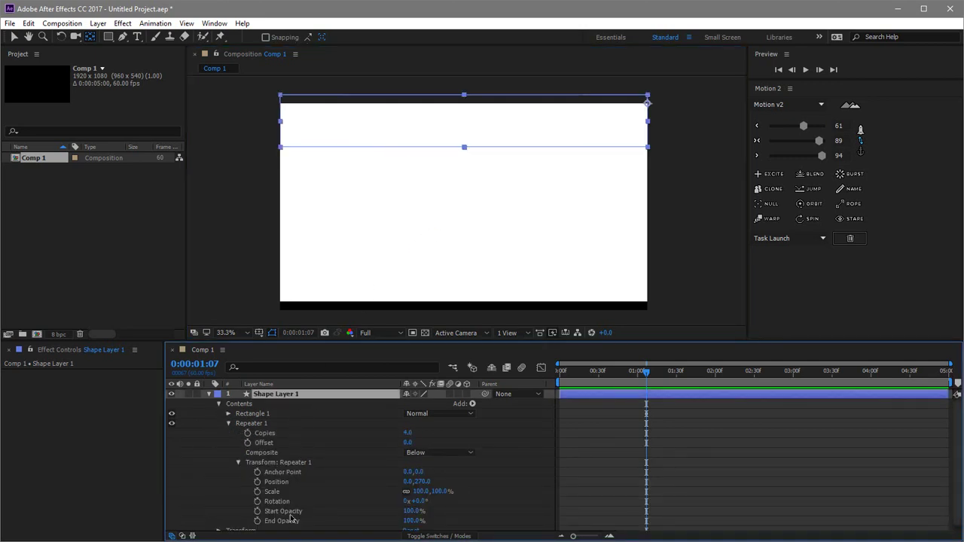
left_click(422, 481)
type("1080/4")
key("Return")
left_click(648, 99)
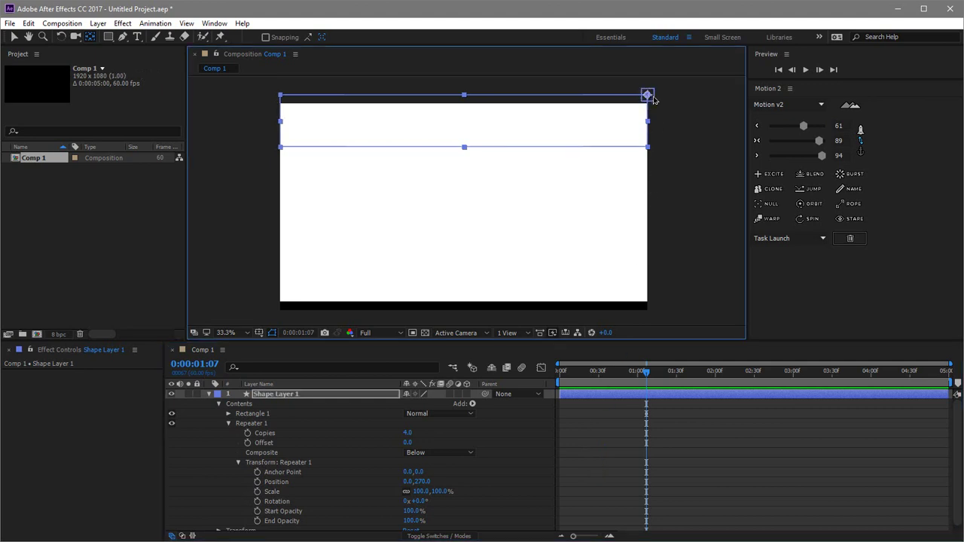
left_click(421, 481)
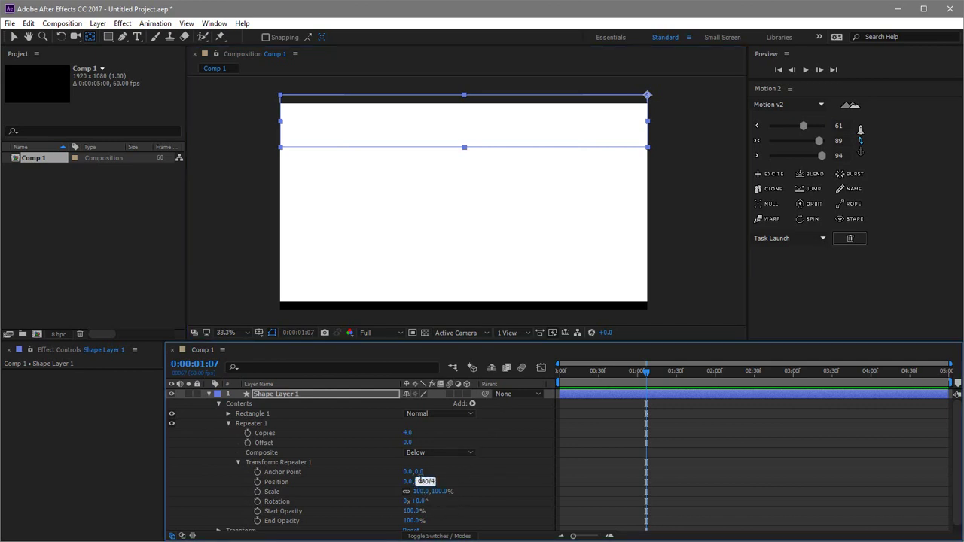
key("Return")
left_click(229, 424)
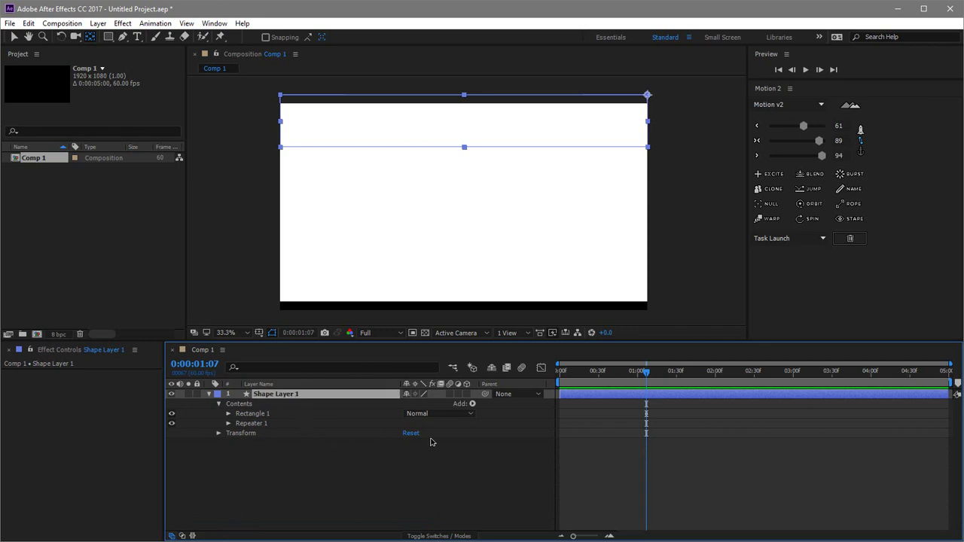
- Set Shape Layer 1's vertical position to 0
key("p")
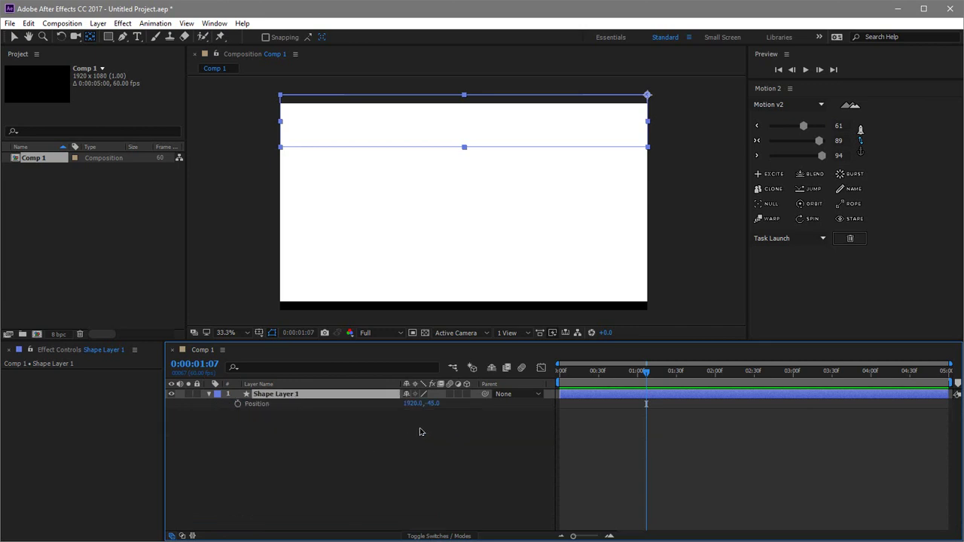
left_click(432, 404)
type("0")
key("Return")
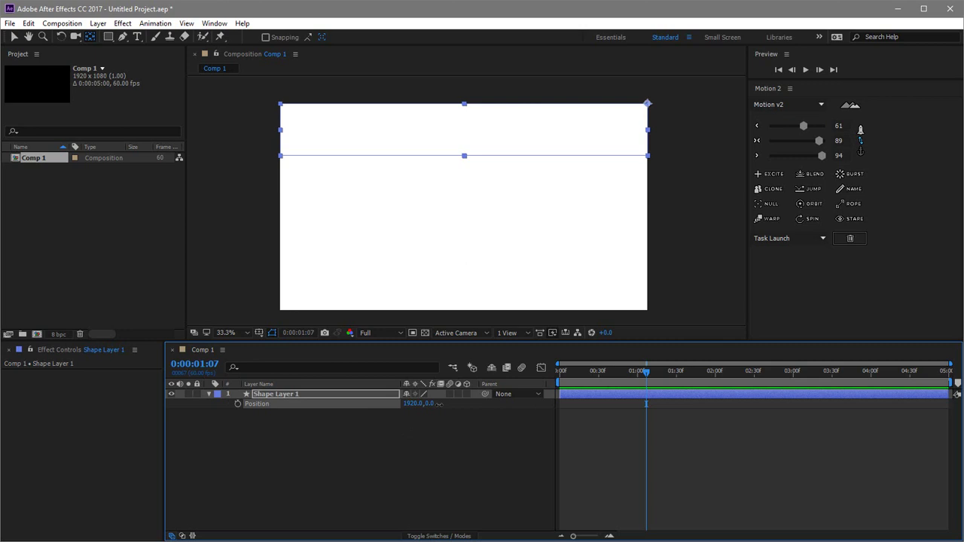
left_click(486, 456)
- Enable a Position keyframe in Shape Layer 1's own transform at 0:00:01:07, and collapse that transform group
left_click(237, 399)
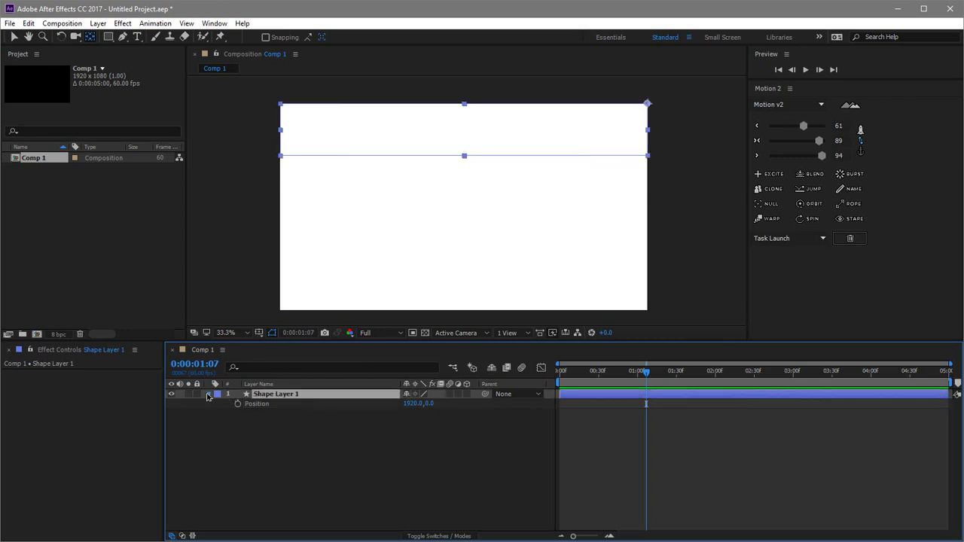
left_click(208, 394)
left_click(209, 394)
left_click(219, 413)
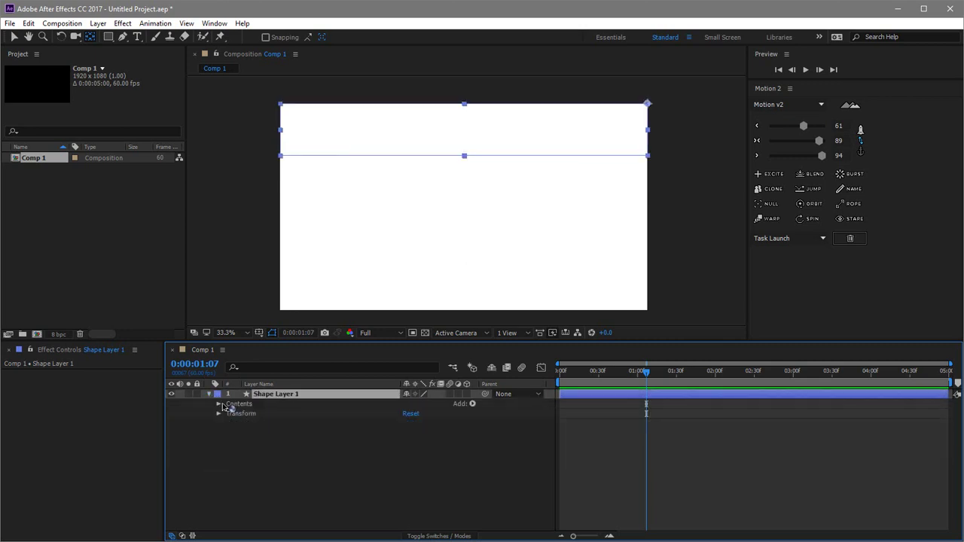
left_click(230, 404)
left_click(219, 404)
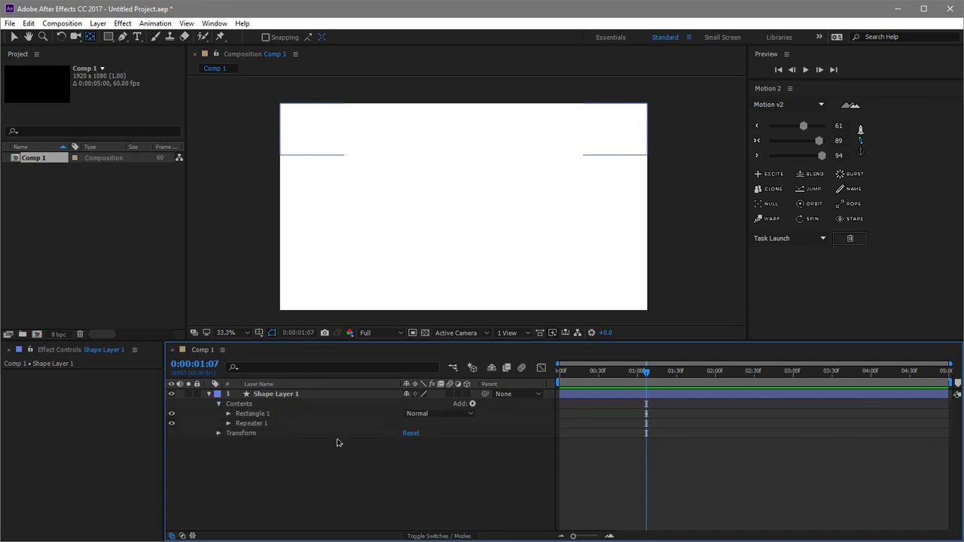
left_click(219, 434)
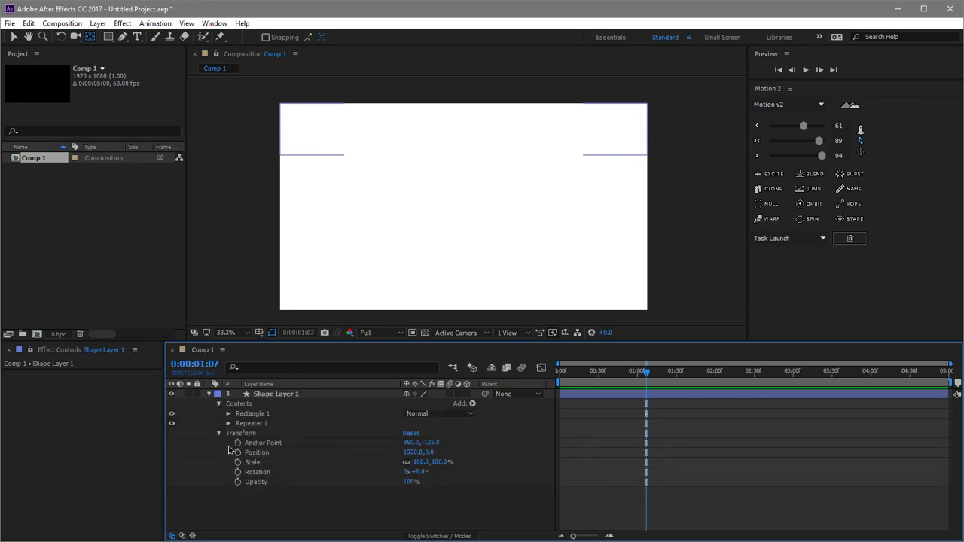
left_click(238, 452)
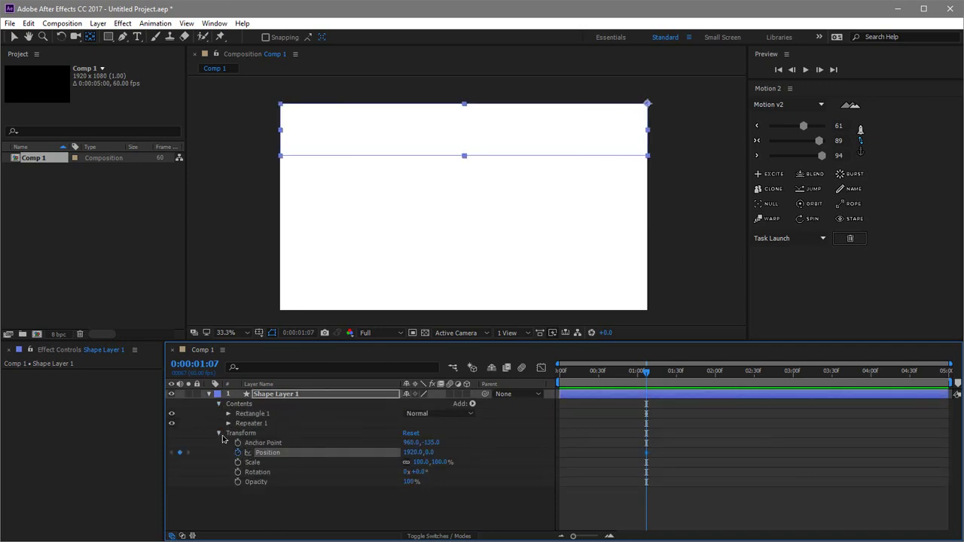
left_click(223, 440)
left_click(219, 434)
- Enable a Position keyframe in Repeater 1's transform at 0:00:01:07
left_click(229, 423)
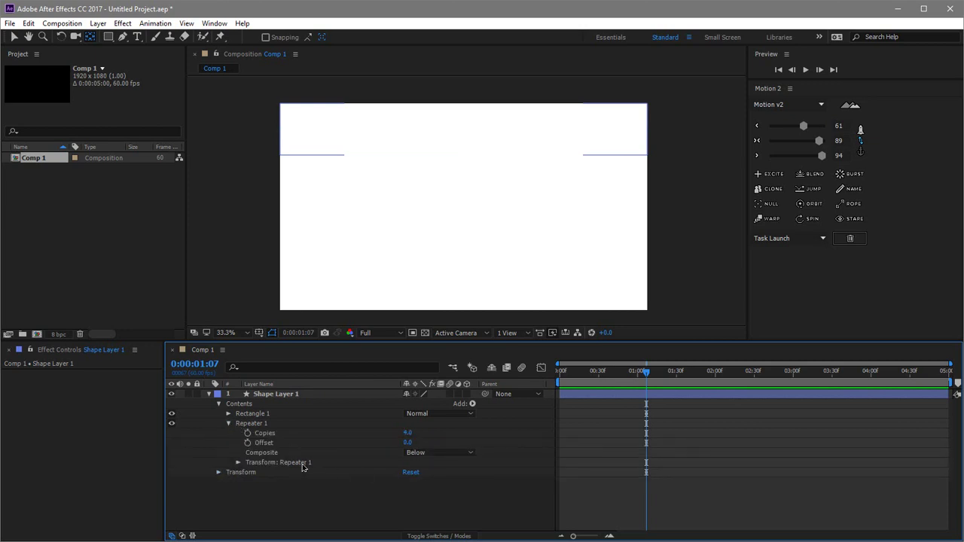
left_click(238, 462)
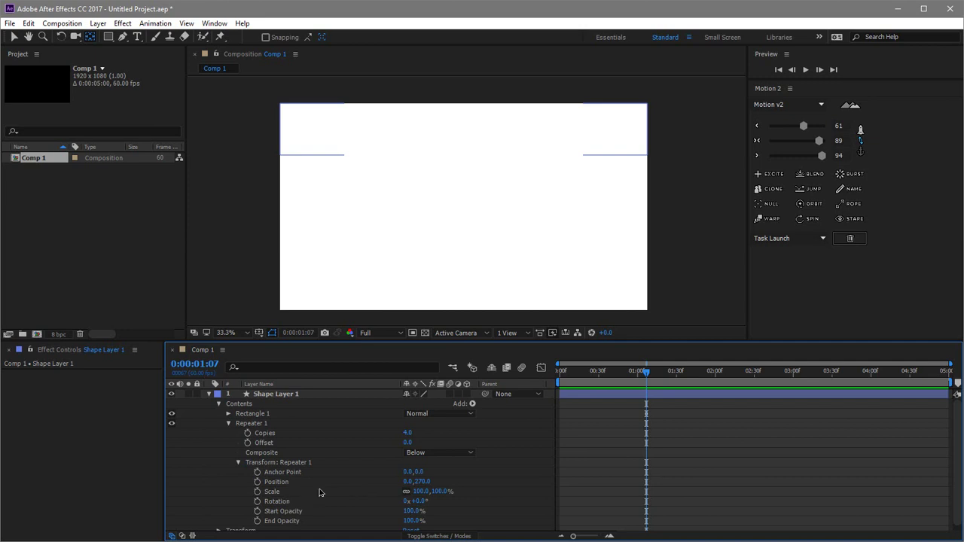
left_click(258, 482)
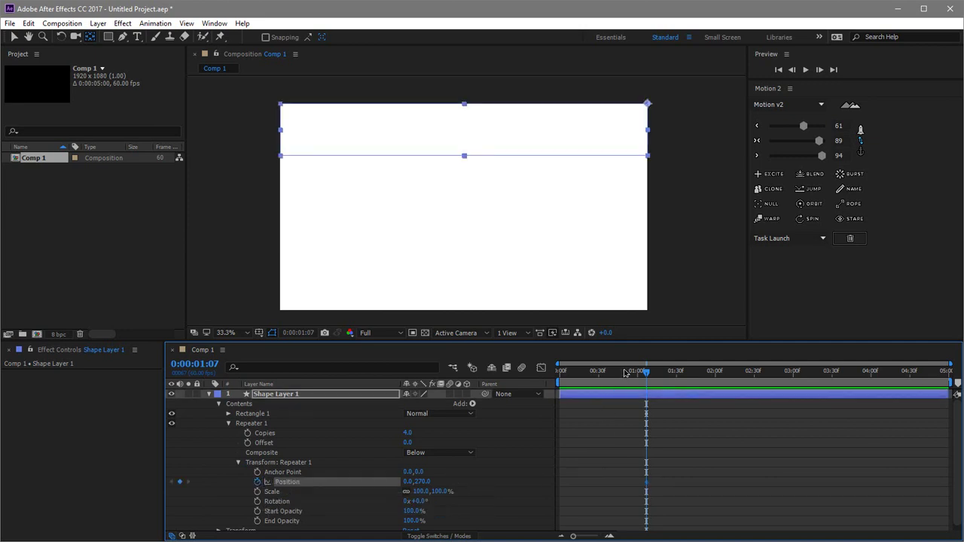
- Move the current time to 0:00:00:00 and reveal only the keyframed properties of Shape Layer 1
left_click_drag(624, 372, 559, 373)
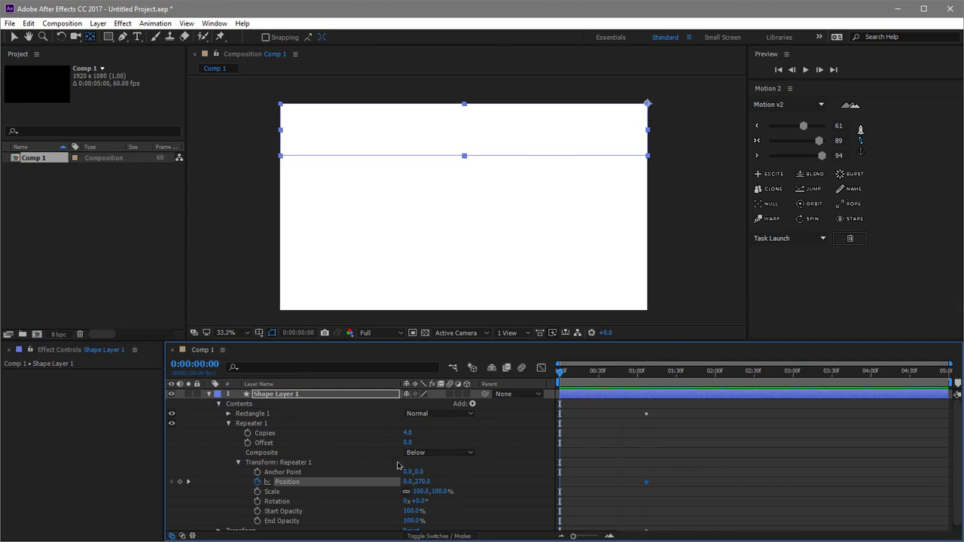
left_click(210, 395)
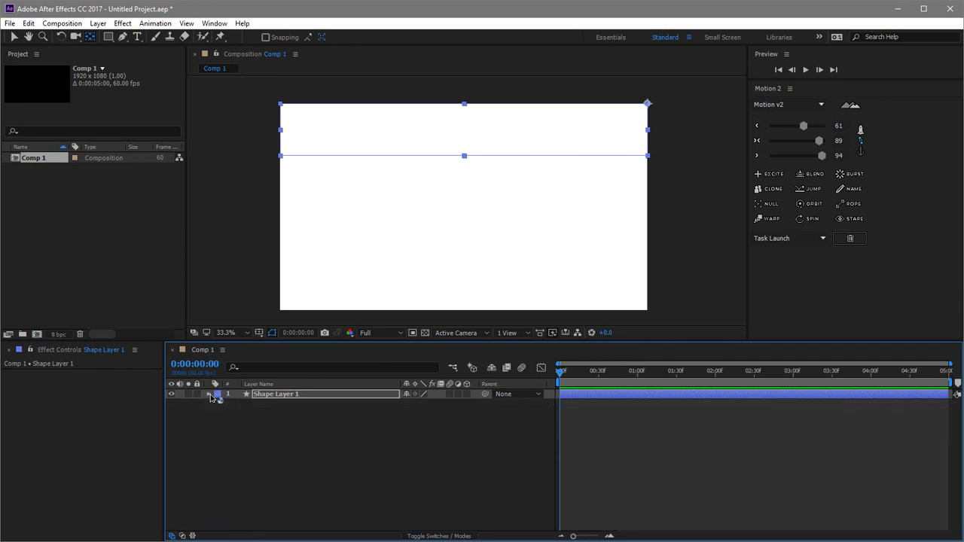
left_click(291, 391)
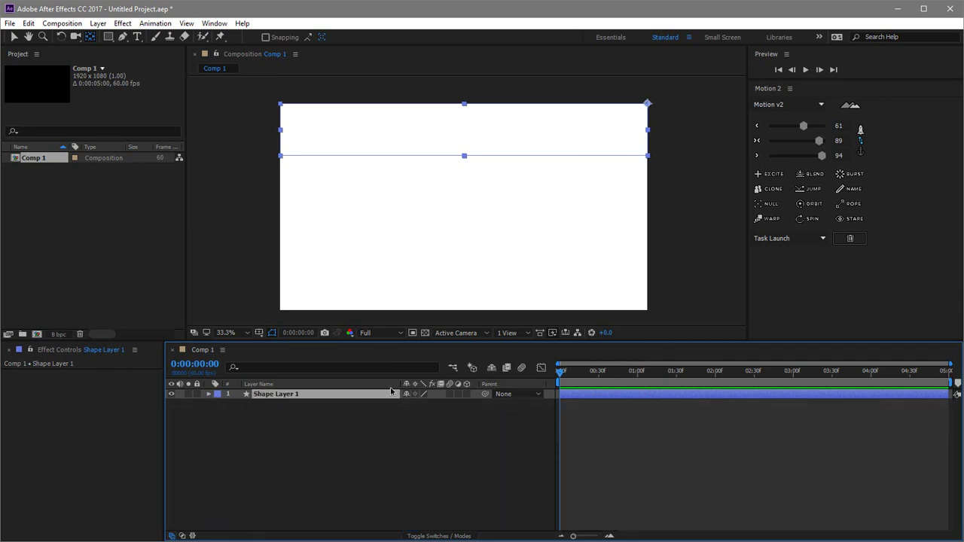
key("u")
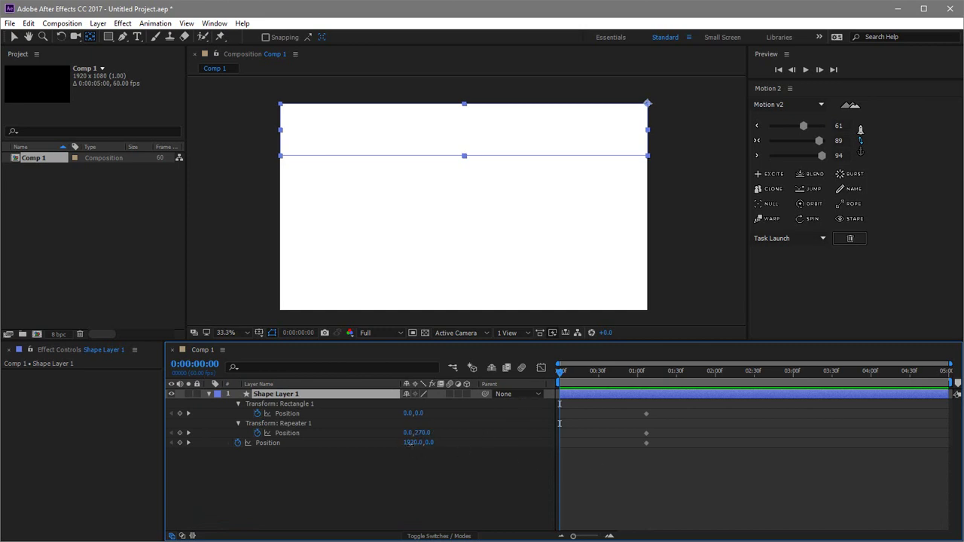
- Try lower horizontal position values for the layer and for Repeater 1 at 0:00:00:00, undoing each change
left_click_drag(409, 445, 406, 447)
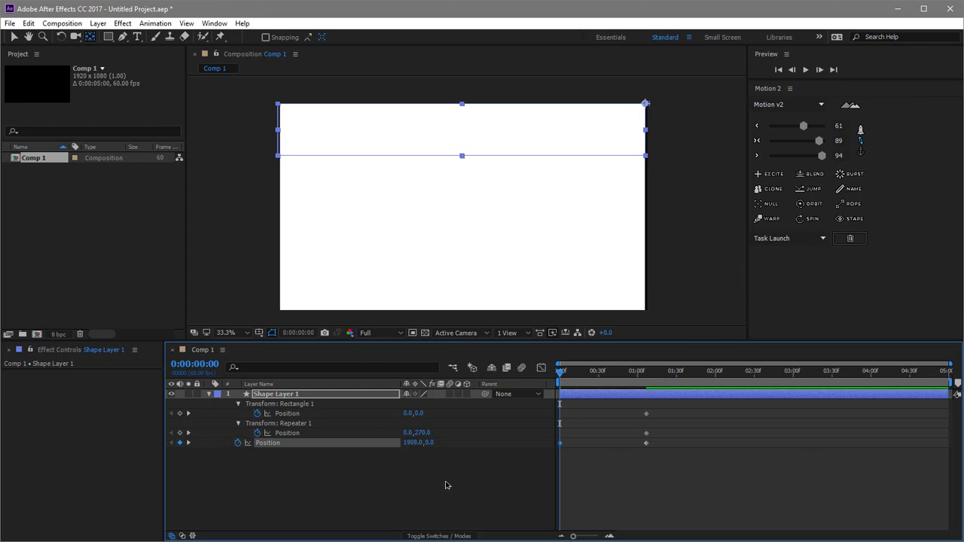
key("ctrl+z")
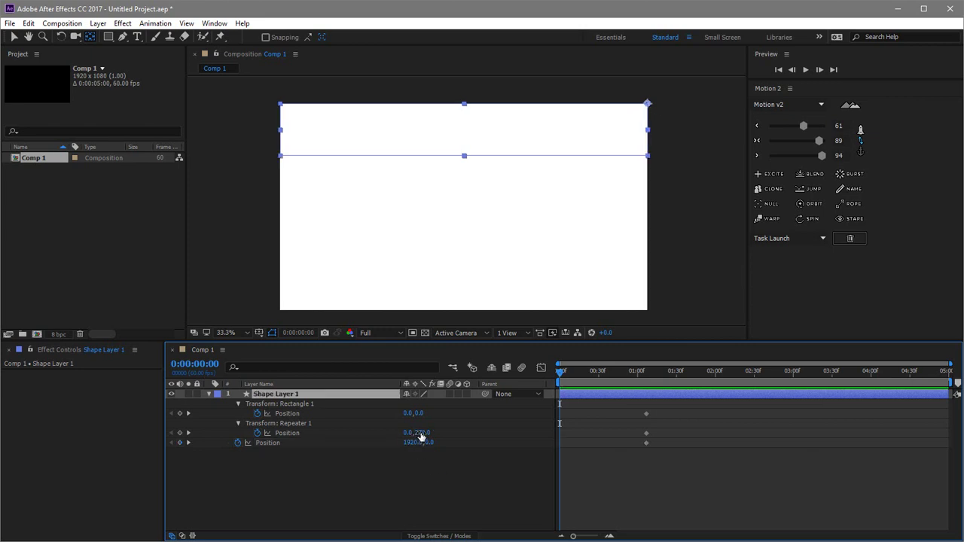
left_click_drag(419, 433, 21, 450)
key("ctrl+z")
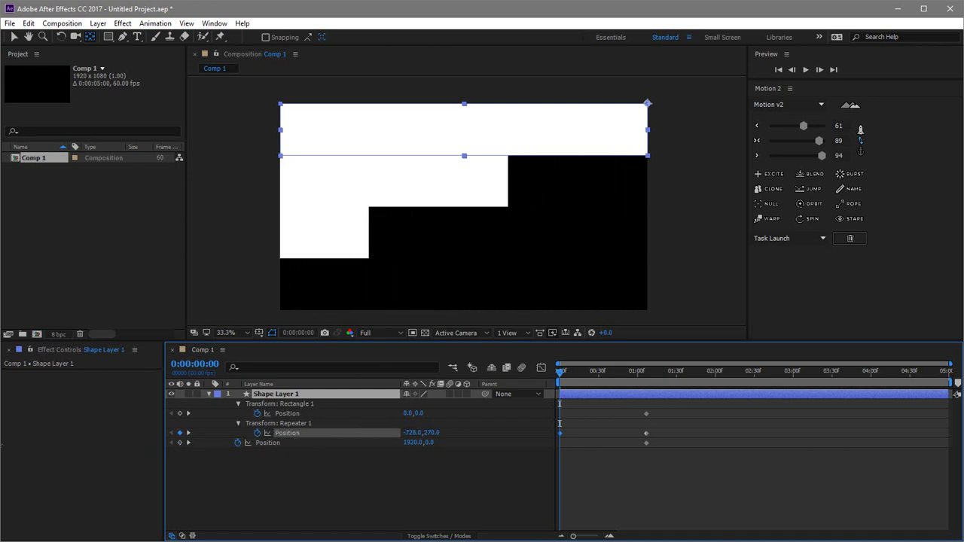
- At 0:00:00:00, set Repeater 1's horizontal position to -780 and the layer's horizontal position to 0
left_click_drag(396, 435, 210, 457)
left_click(389, 444, "shift")
left_click(411, 443)
type("0")
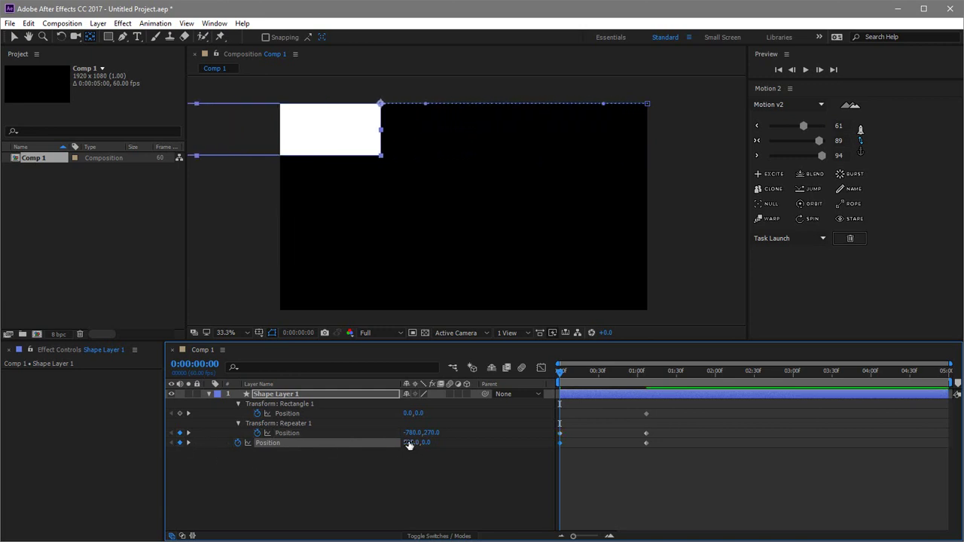
key("Return")
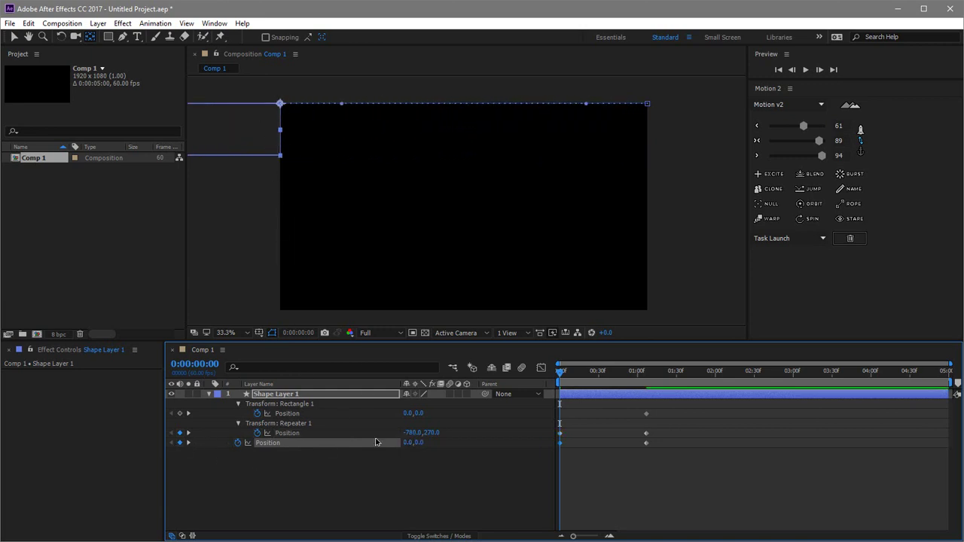
left_click(447, 487)
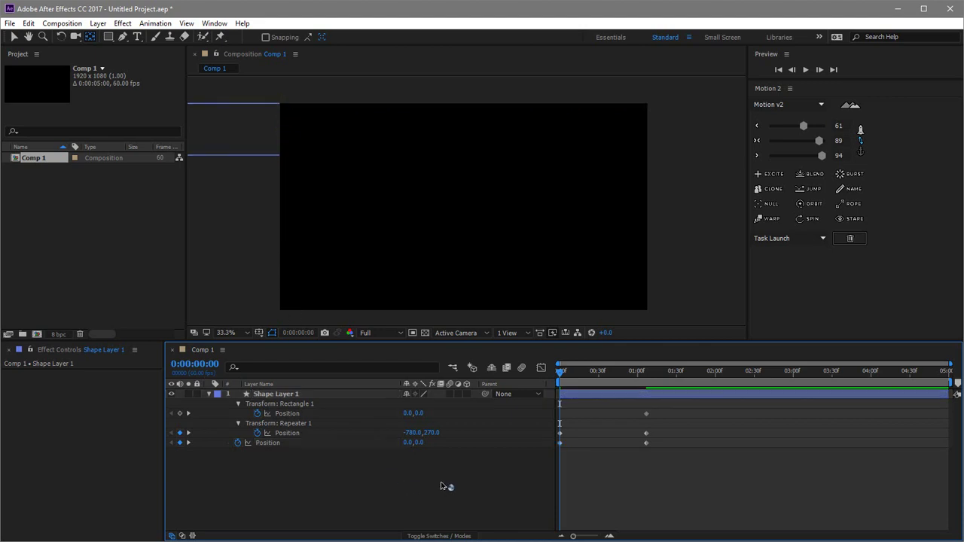
- Fit the composition in a widened viewer and scrub the bar animation from the start to 0:00:00:54
left_click(282, 434)
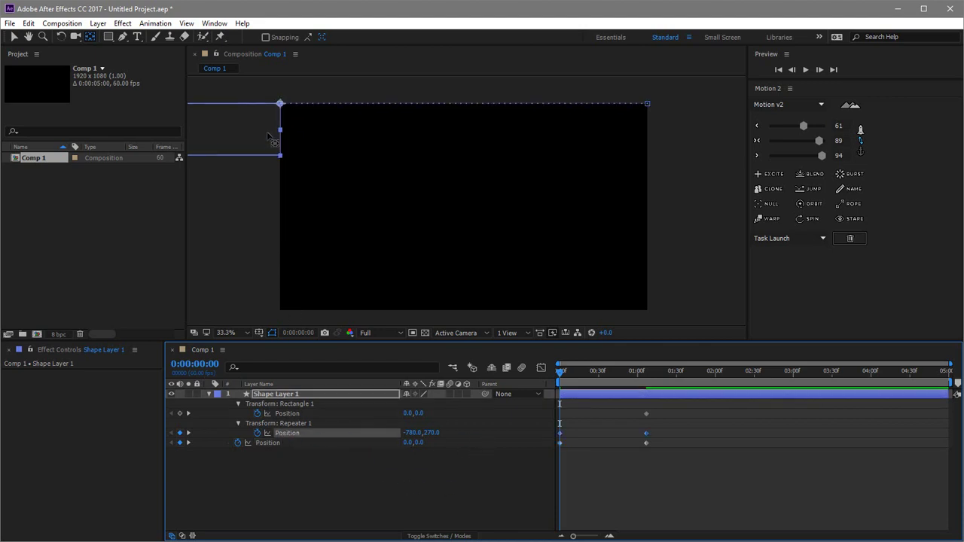
scroll(273, 141, "down", 2)
key("h")
left_click_drag(293, 169, 274, 151)
key("y")
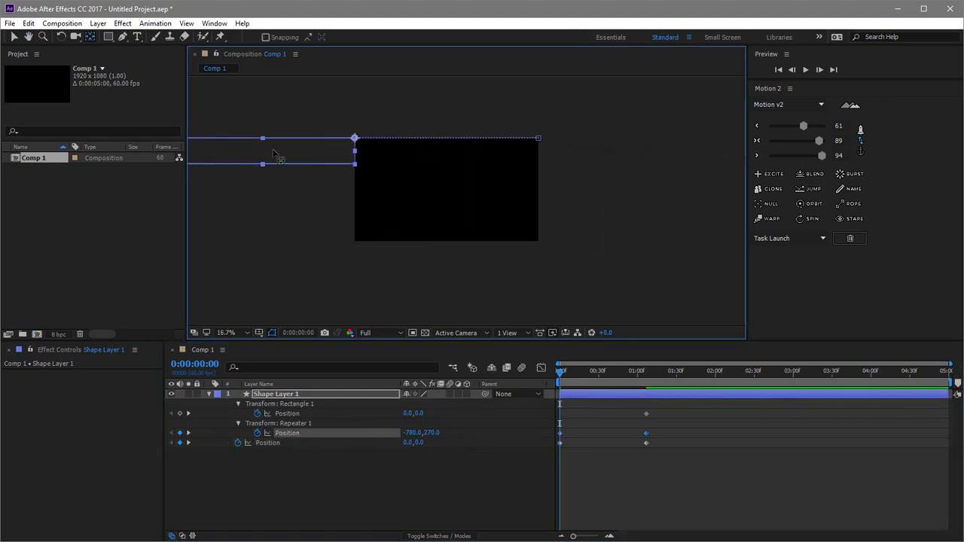
left_click(226, 332)
left_click(263, 363)
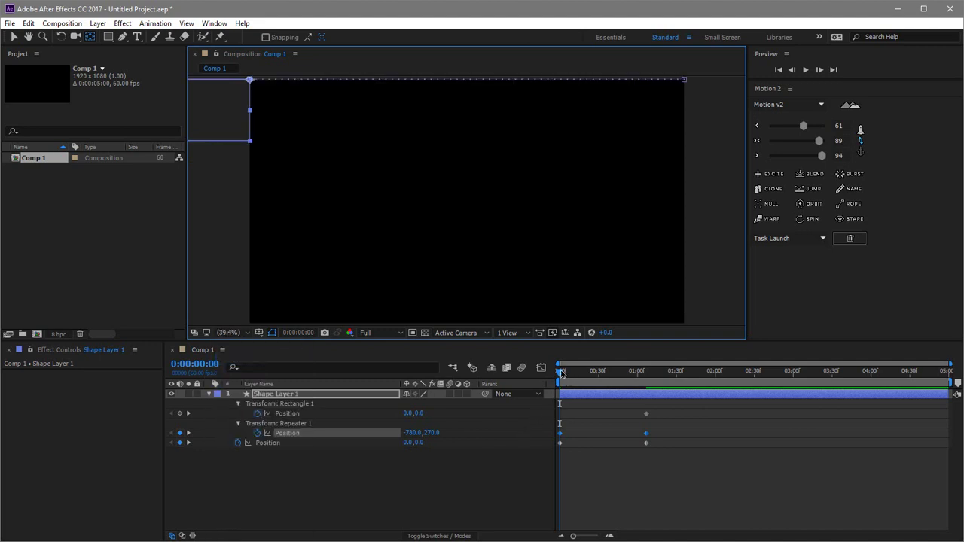
left_click_drag(562, 373, 630, 387)
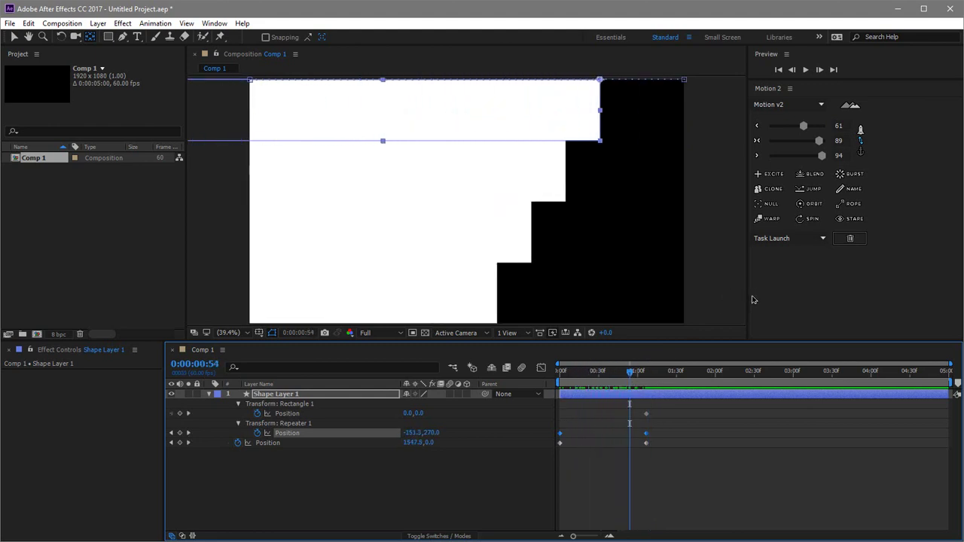
left_click_drag(747, 295, 831, 295)
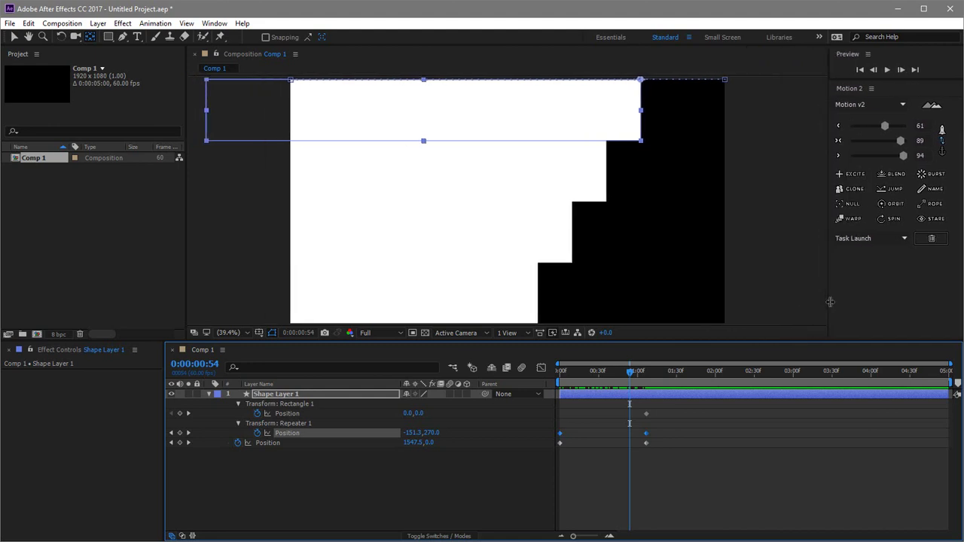
- Remove Rectangle 1's Position keyframe and apply Easy Ease to the Position keyframes of Repeater 1 and the layer
left_click_drag(683, 468, 558, 433)
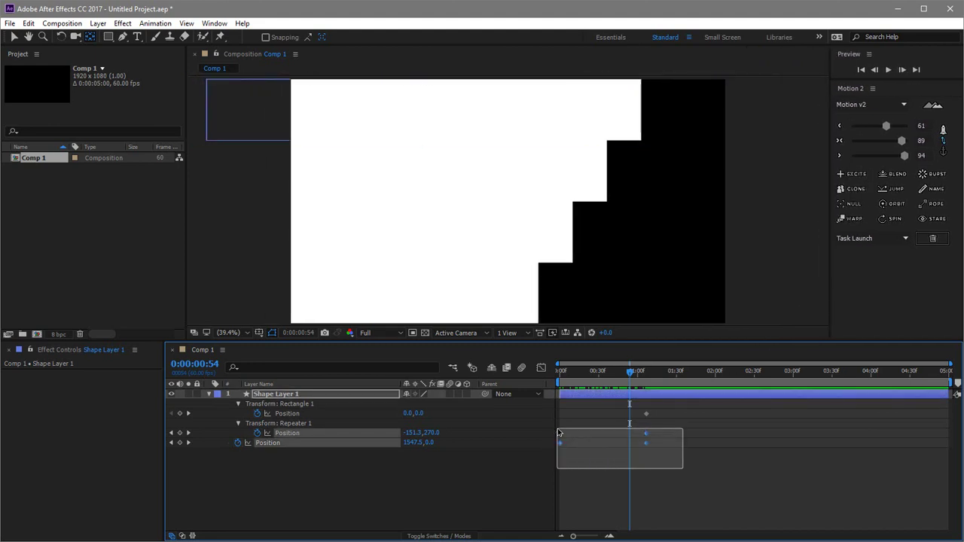
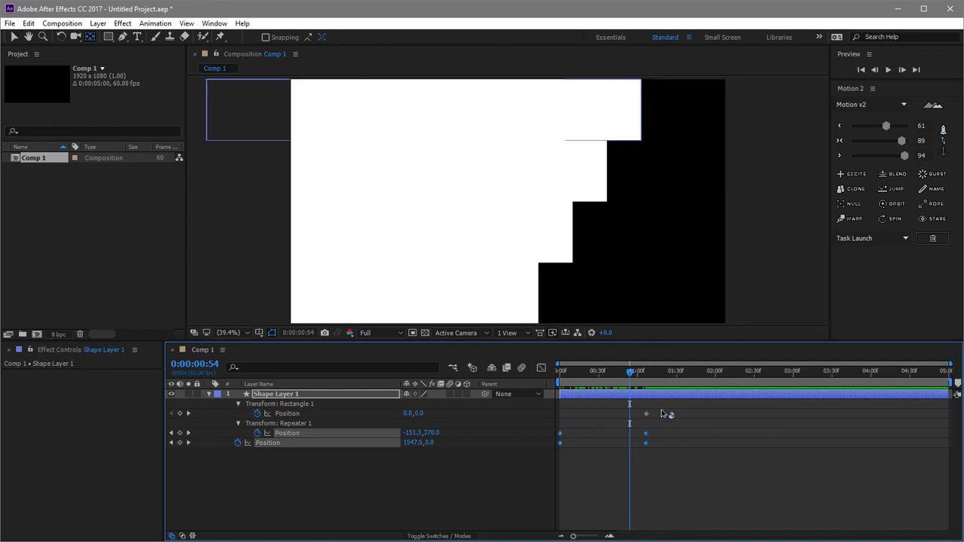
left_click_drag(671, 464, 552, 427)
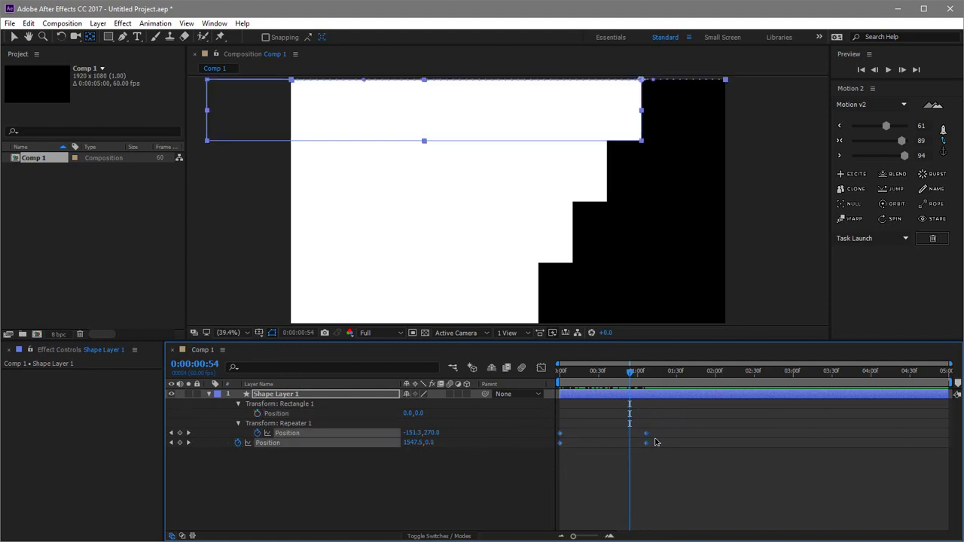
left_click_drag(681, 429, 539, 458)
right_click(561, 444)
mouse_move(659, 440)
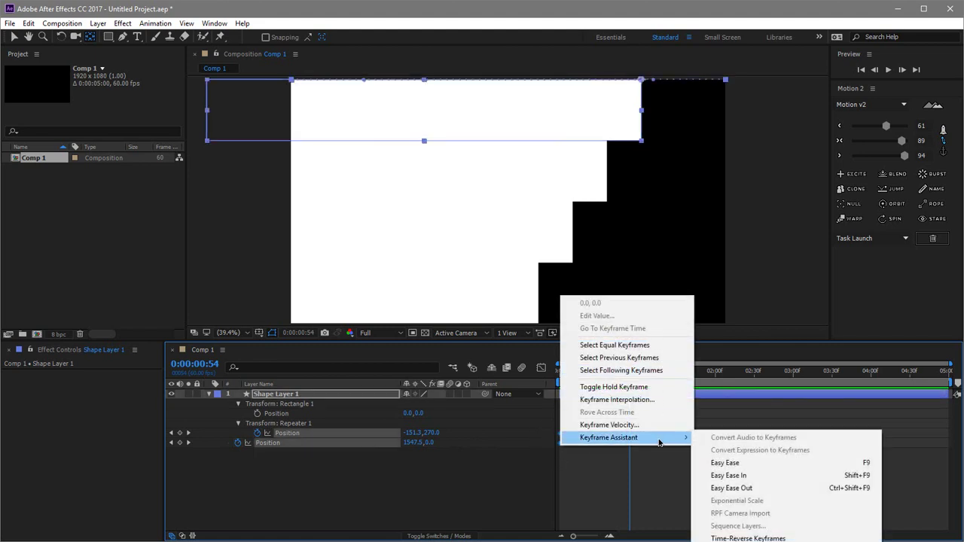
left_click(740, 466)
- Reshape the speed graphs of both Position properties into a sharp early peak with a long ease-out, undoing the stray keyframe shift
left_click_drag(689, 487, 510, 426)
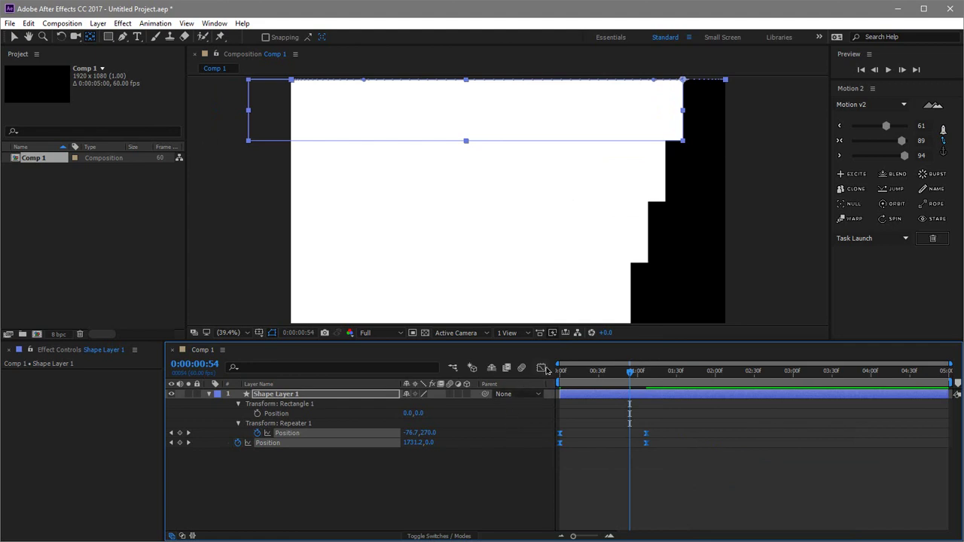
mouse_move(685, 476)
left_mouse_down()
mouse_move(556, 425)
mouse_move(556, 437)
mouse_move(558, 424)
left_mouse_up()
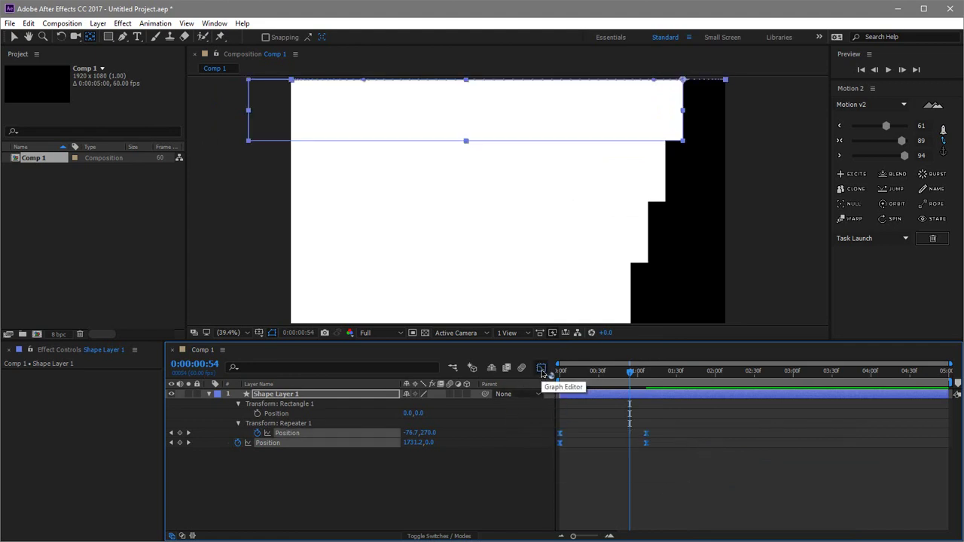
left_click(541, 368)
right_click(672, 453)
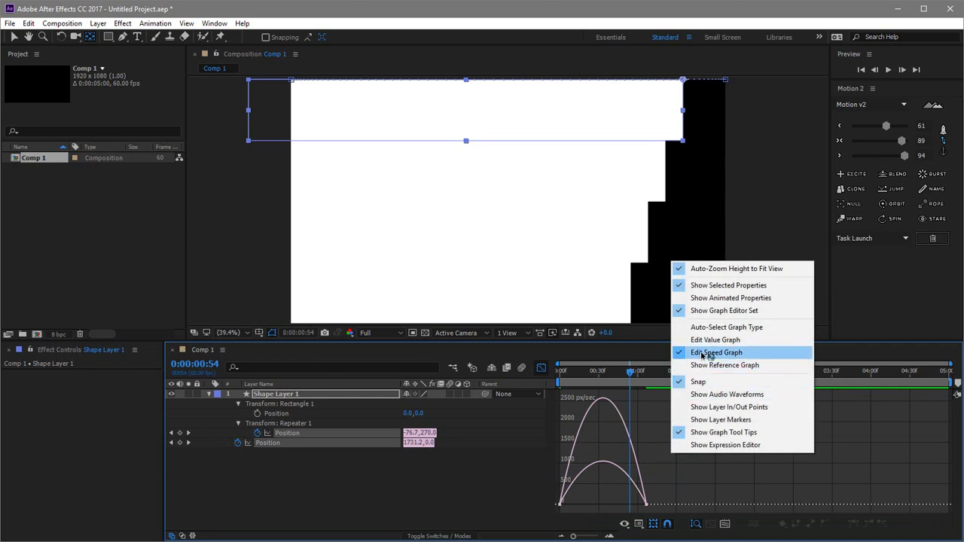
left_click_drag(708, 457, 549, 503)
left_click_drag(631, 500, 611, 508)
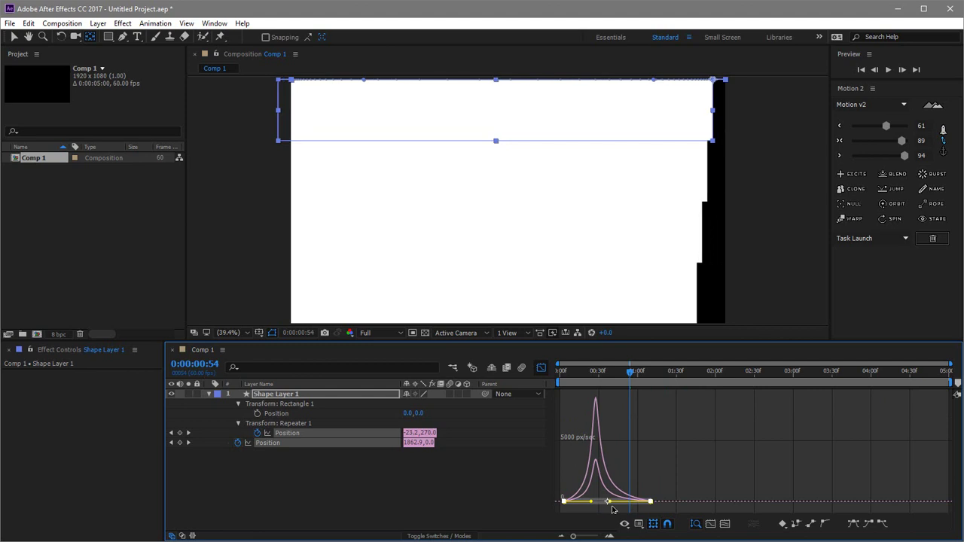
key("ctrl+z")
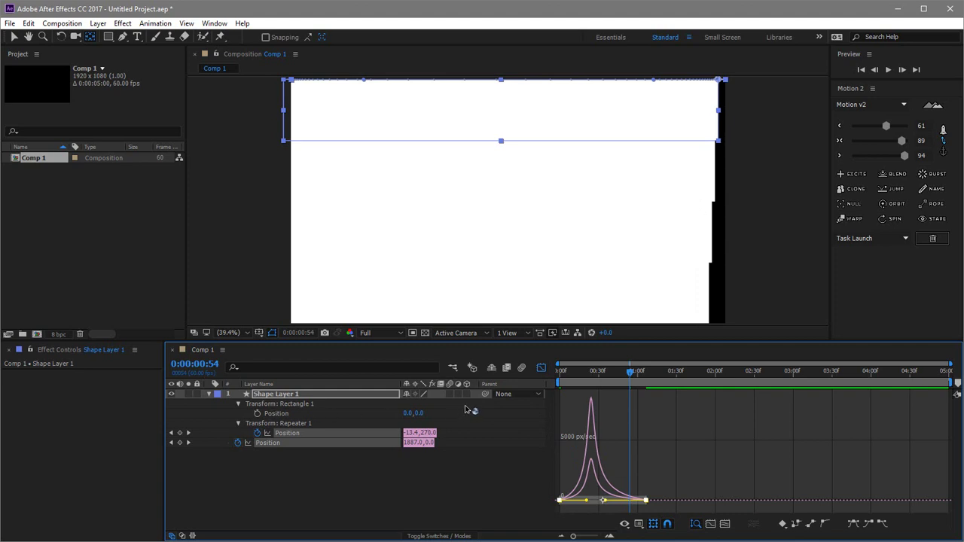
- Enable motion blur for the composition and Shape Layer 1, and preview the bar animation
left_click(521, 368)
left_click(450, 394)
key("space")
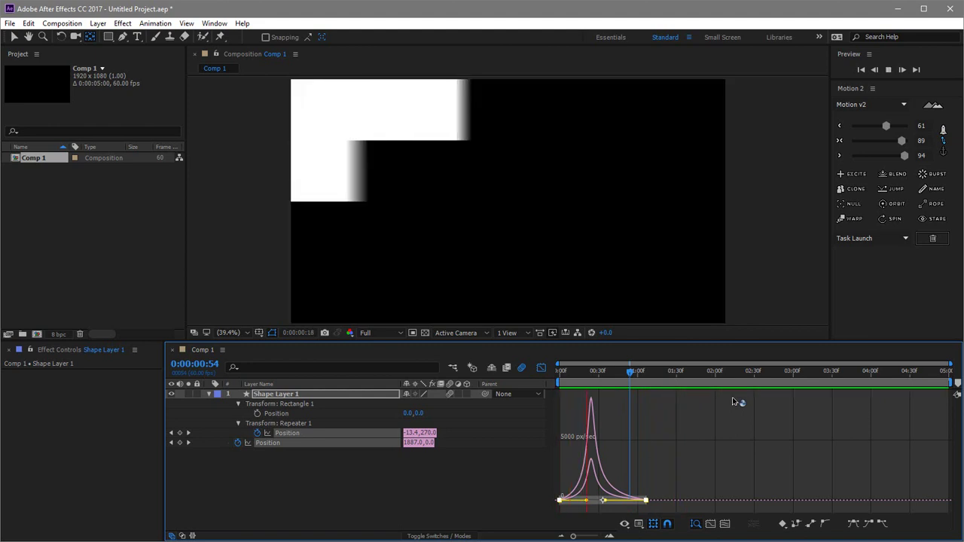
key("space")
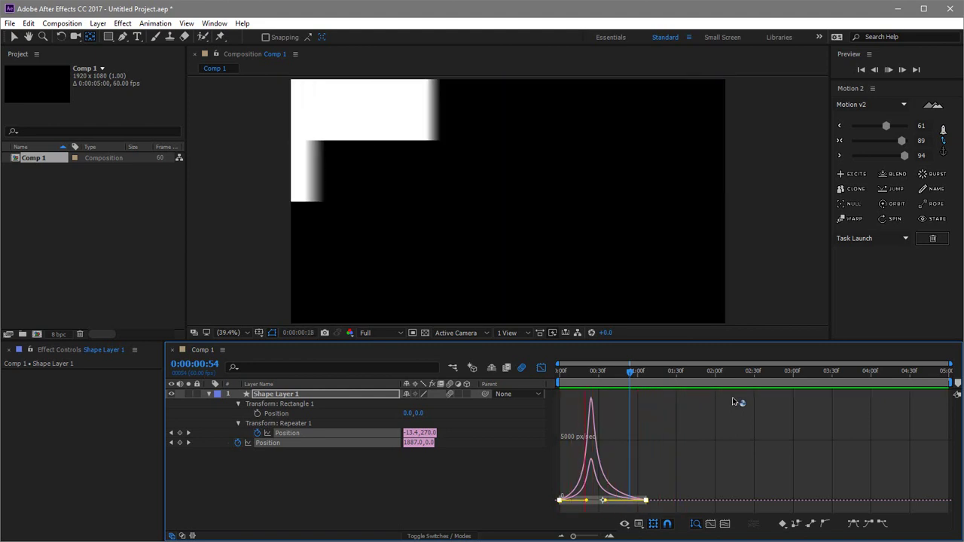
- Leave the graph editor with Shape Layer 1 collapsed, and end the work area at about 0:00:02:00
left_click_drag(616, 375, 646, 376)
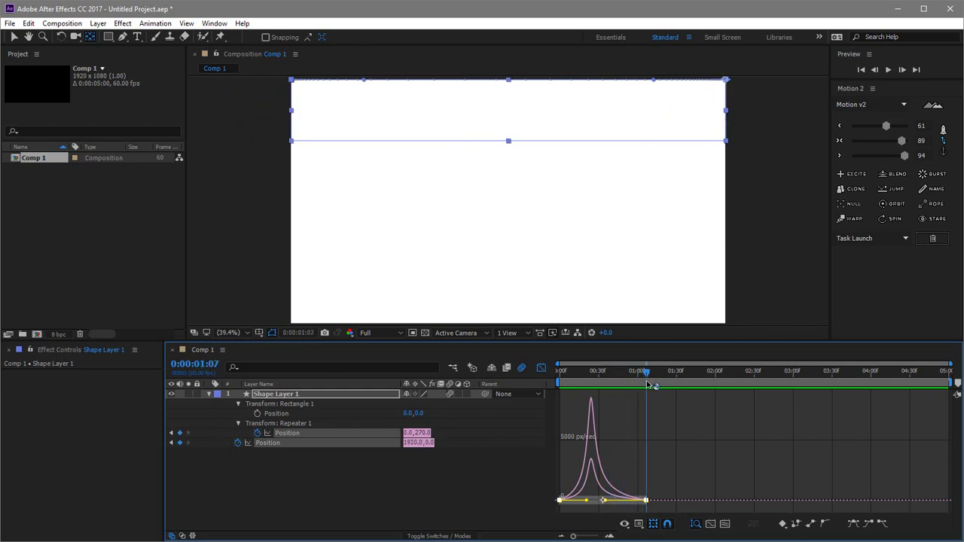
key("n")
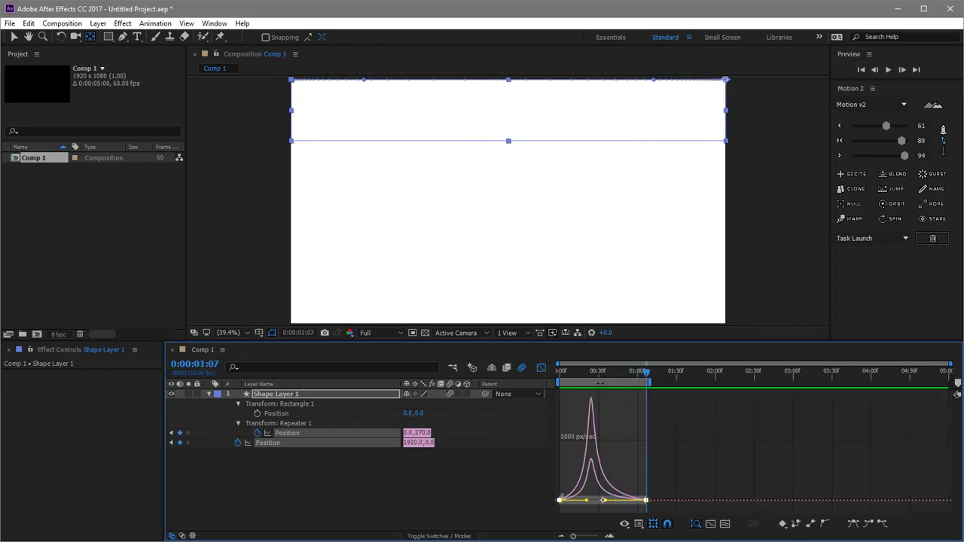
left_click(208, 393)
left_click(541, 368)
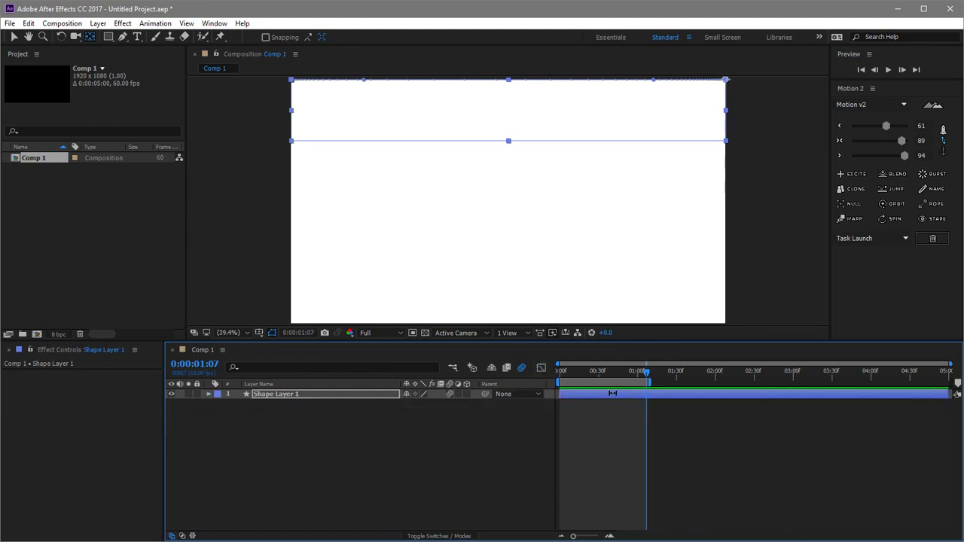
key("ctrl+a")
left_click_drag(649, 382, 713, 383)
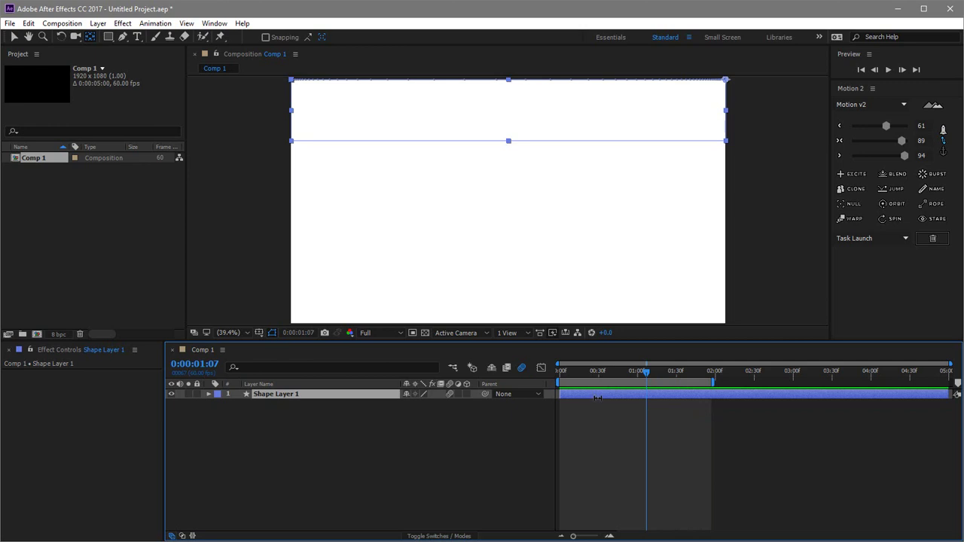
- Duplicate Shape Layer 1 and shift the copy in time so it starts at the original's final keyframes, 0:00:01:07
key("ctrl+d")
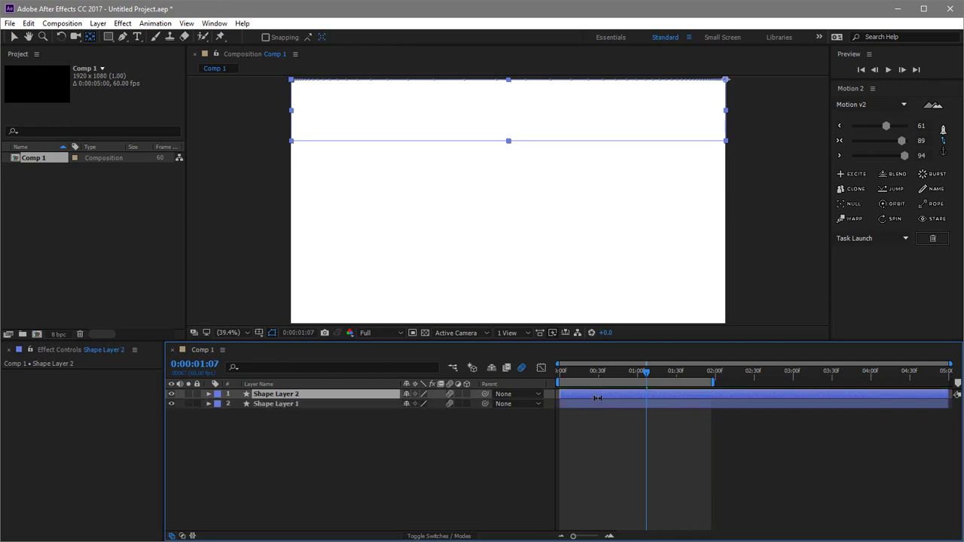
left_click_drag(621, 377, 643, 373)
left_click(635, 413)
left_click(634, 406)
key("u")
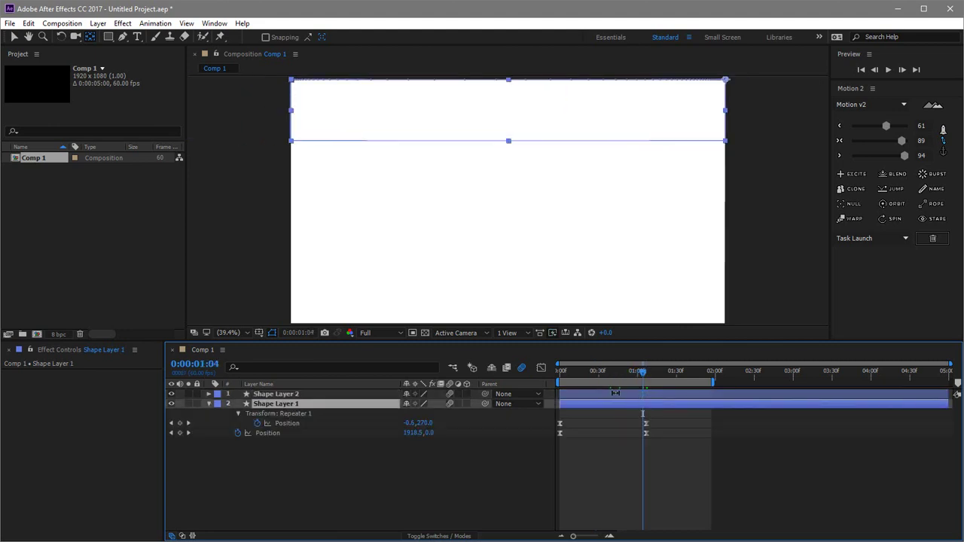
left_click(596, 397)
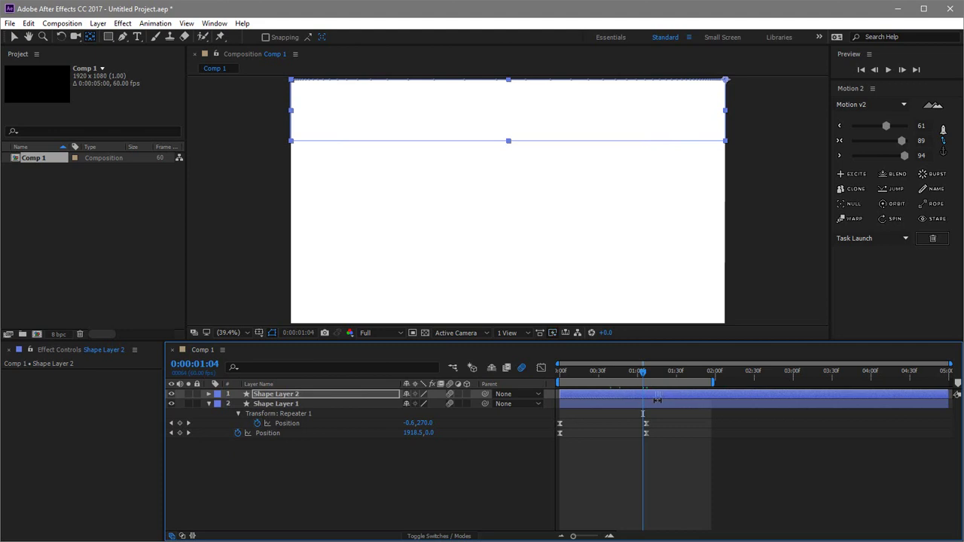
left_click(13, 36)
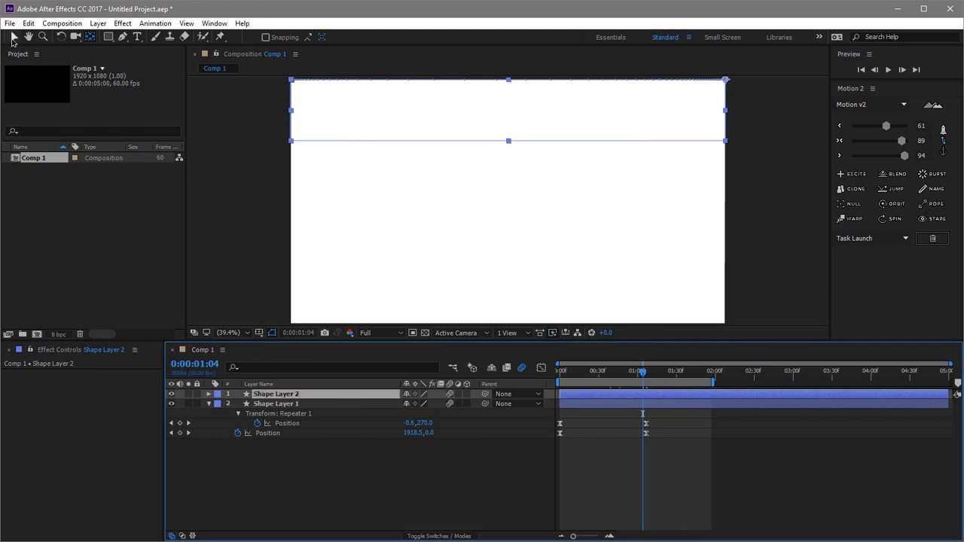
mouse_move(597, 397)
left_mouse_down()
mouse_move(708, 405)
mouse_move(666, 405)
left_mouse_up()
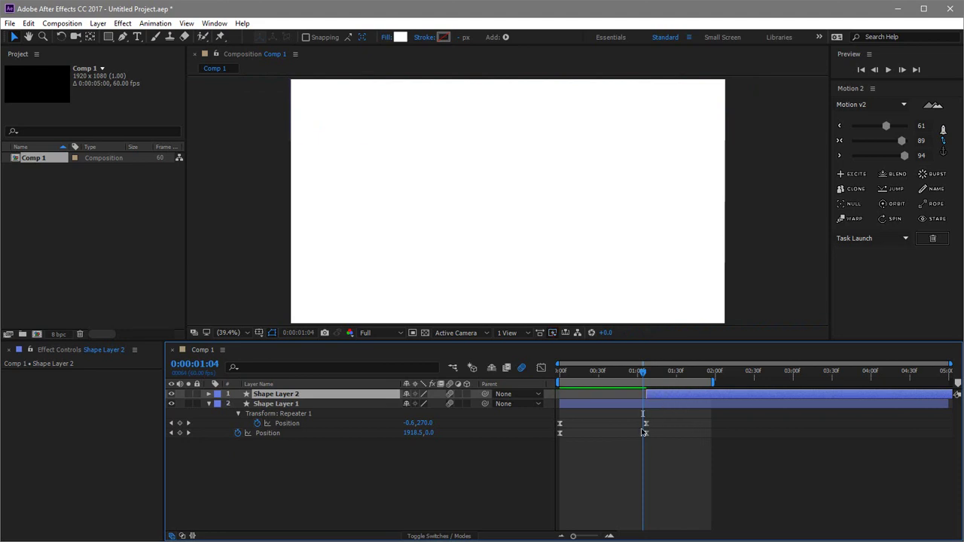
left_click_drag(662, 403, 641, 384)
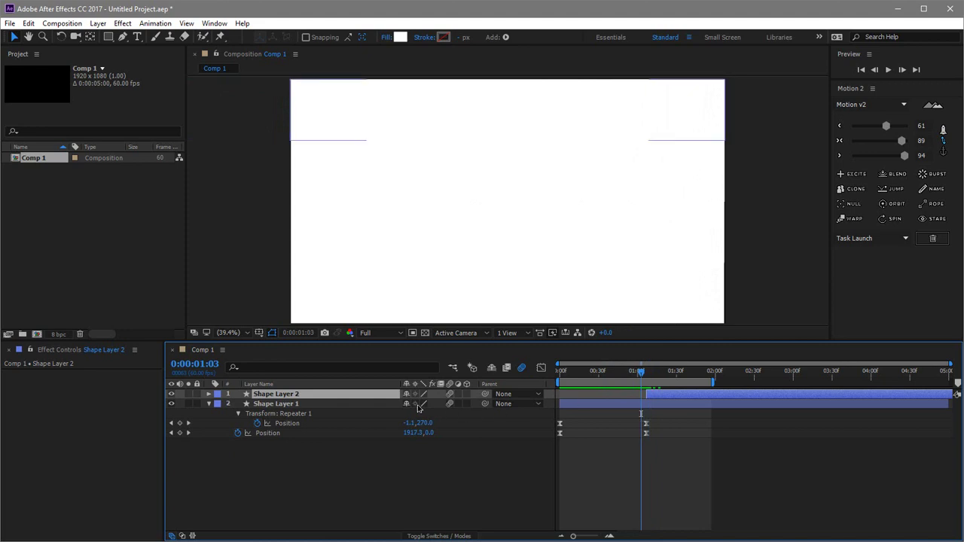
- Set Shape Layer 1's track matte to Alpha Inverted Matte "Shape Layer 2" and scrub the wipe with a longer work area
left_click(210, 405)
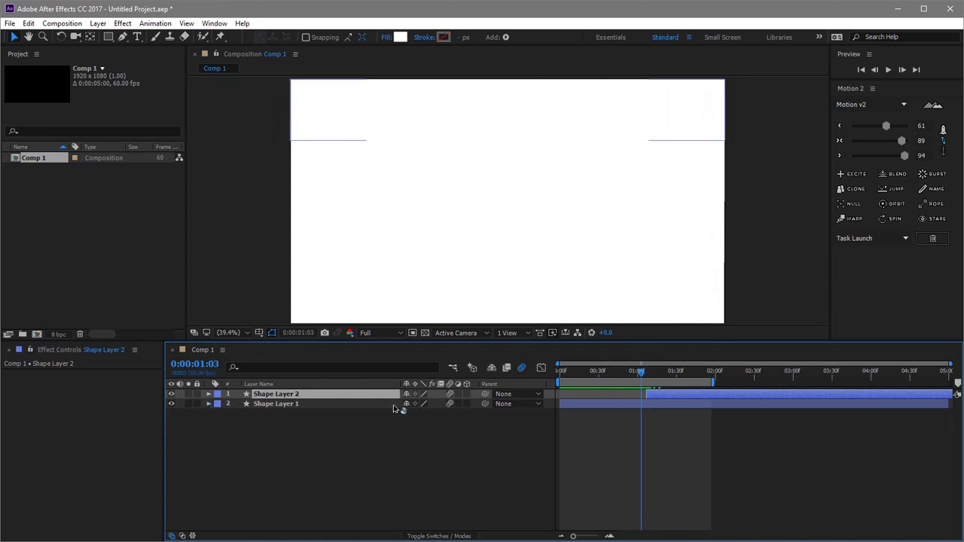
key("F4")
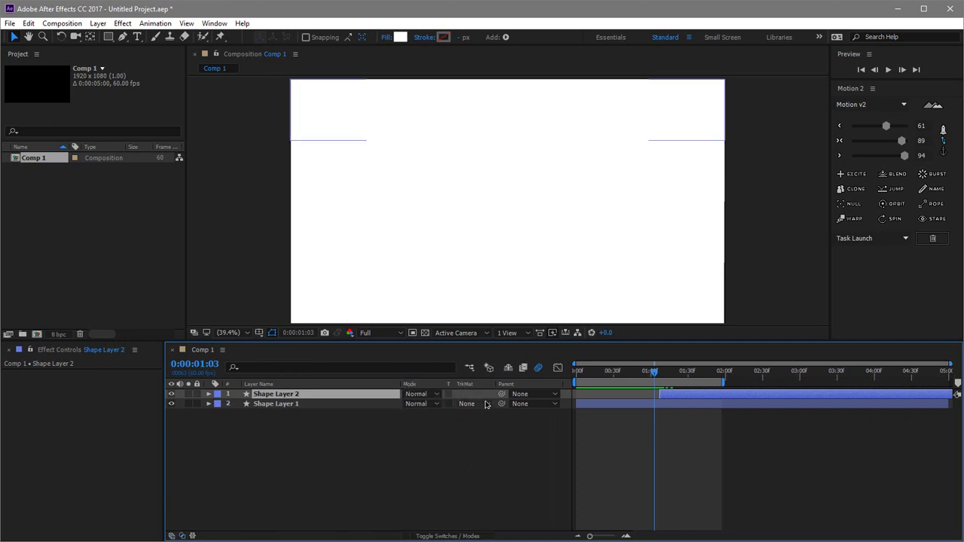
left_click(471, 404)
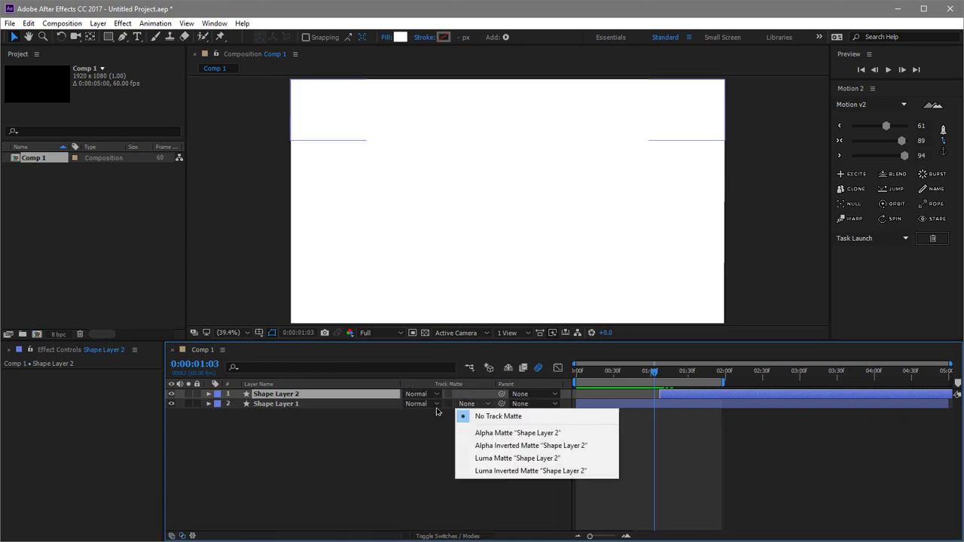
left_click(473, 449)
left_click_drag(602, 373, 646, 372)
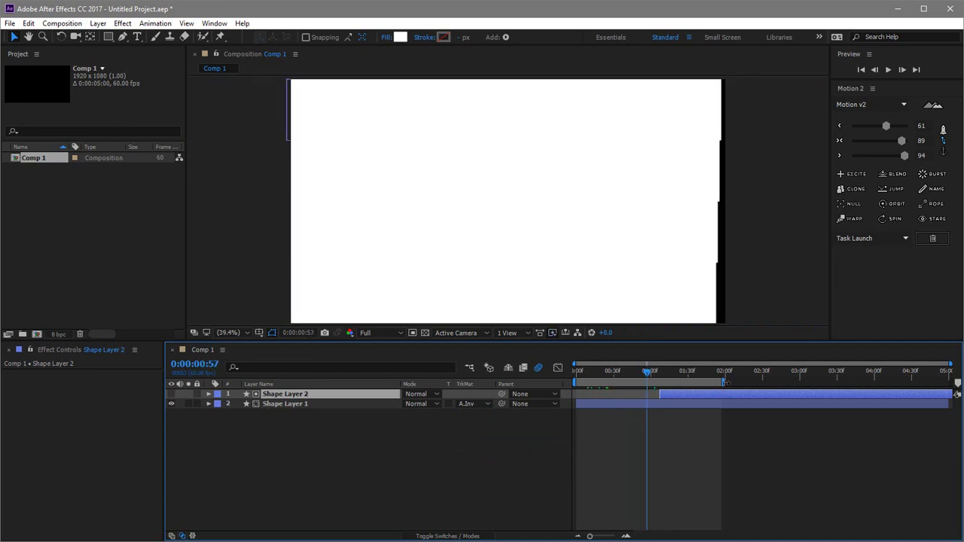
left_click_drag(726, 383, 775, 381)
left_click_drag(644, 372, 654, 392)
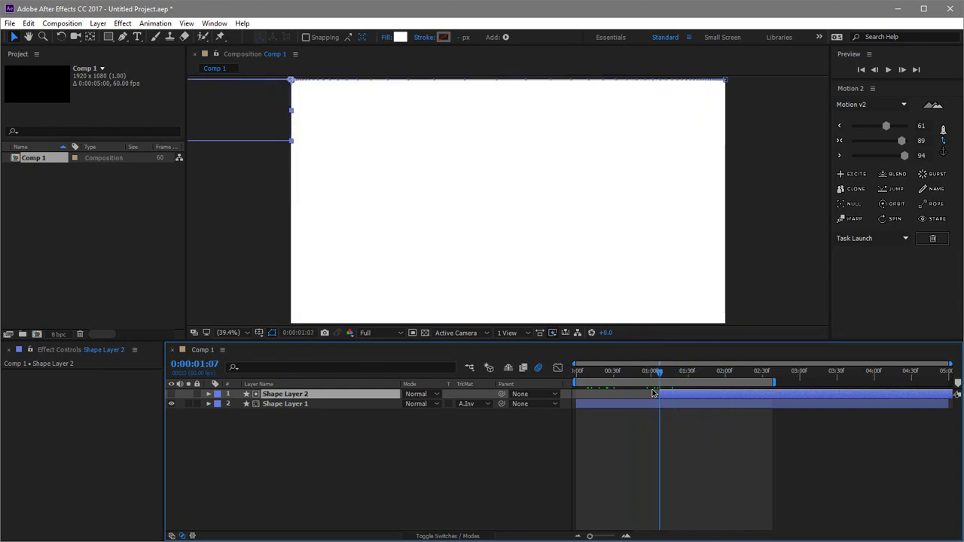
- Reveal both layers' keyframes, end the work area at the last ones at 0:00:02:14, and trim the composition to it
left_click_drag(345, 491, 292, 383)
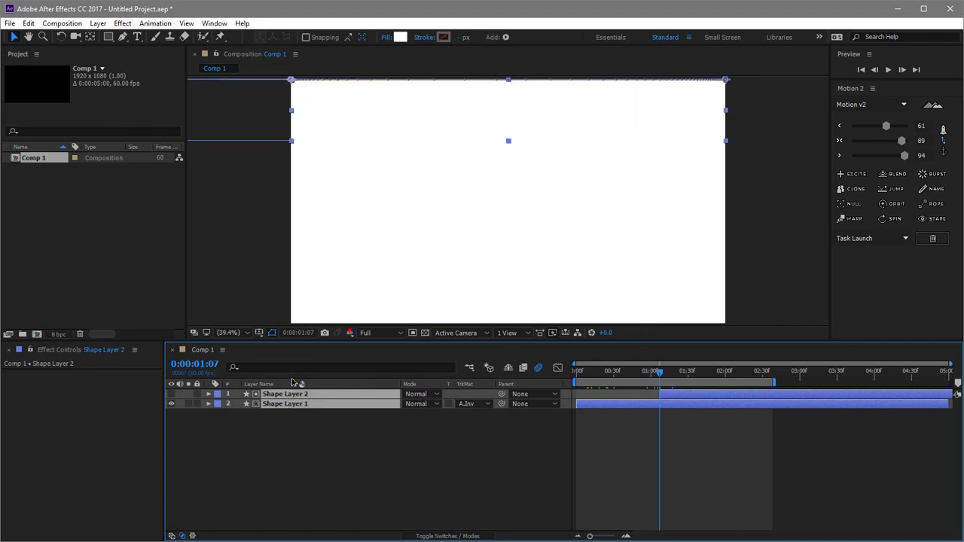
left_click(662, 371)
left_click_drag(688, 381, 750, 378)
key("u")
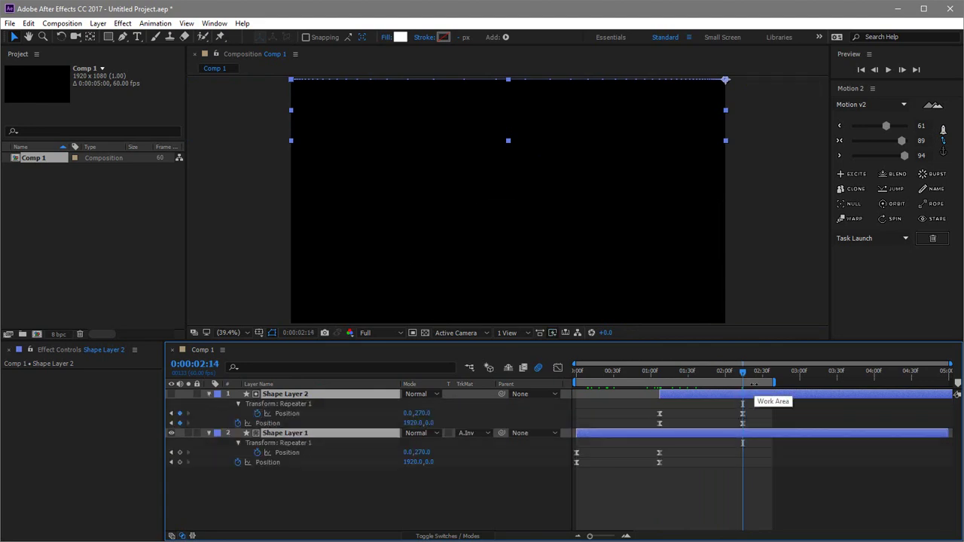
key("n")
right_click(711, 382)
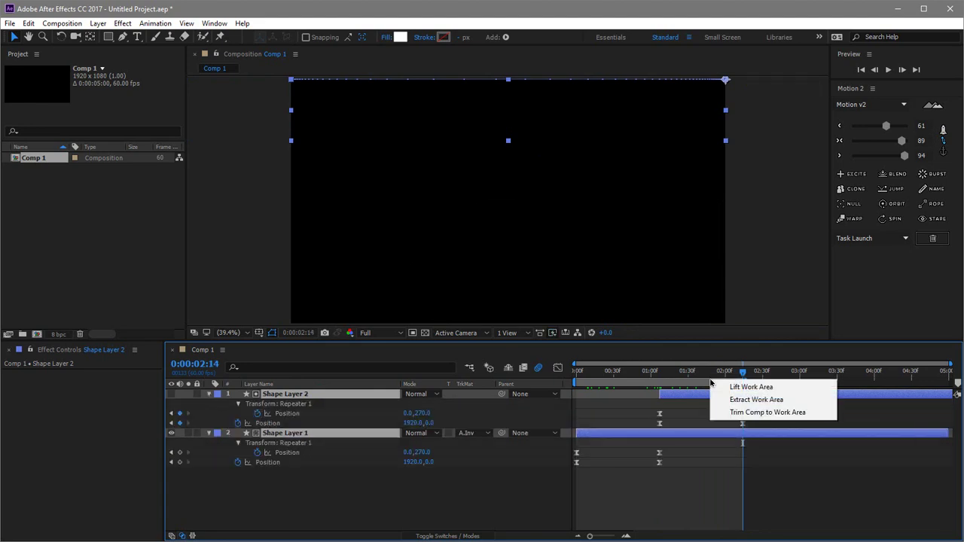
left_click(752, 413)
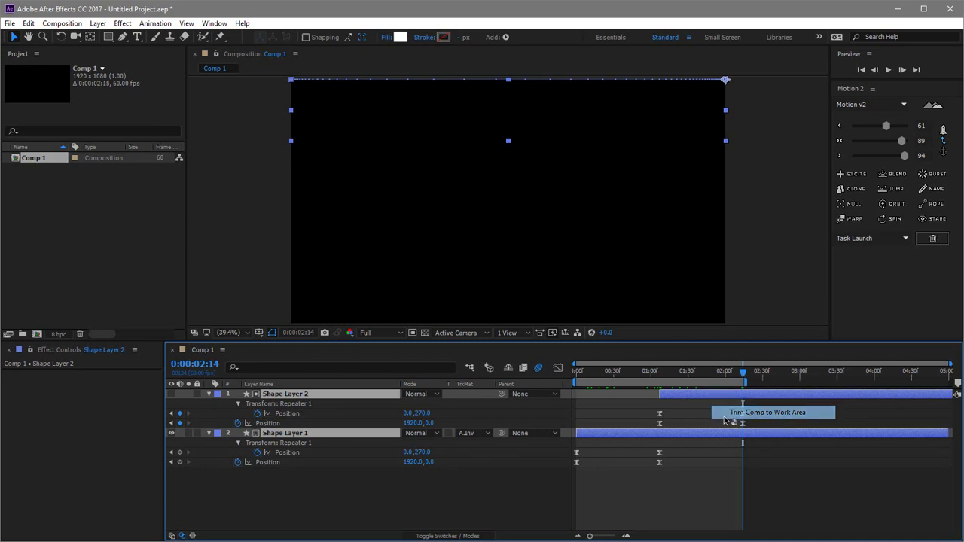
- Collapse both shape layers and pre-compose them into a new composition named ";pqin trqns"
left_click(208, 394)
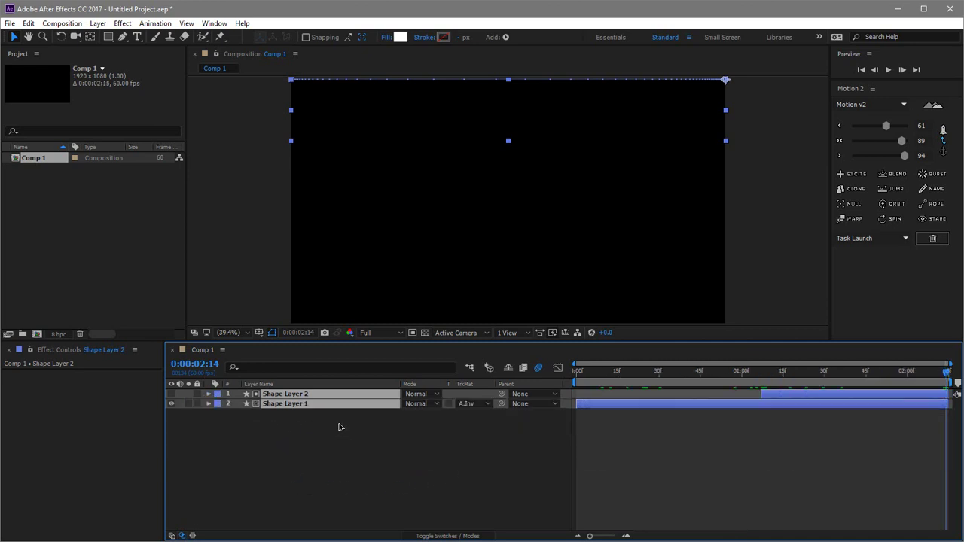
key("ctrl+shift+c")
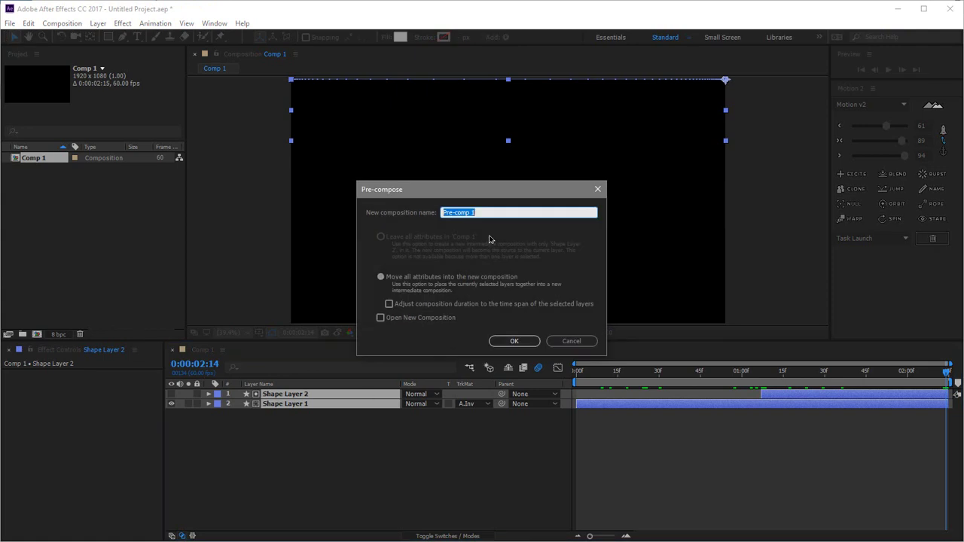
type(";p")
key("Return")
- Duplicate the pre-composed ";pqin trqns" layer twice to make three stacked copies
left_click(307, 472)
left_click(293, 398)
key("ctrl+d")
key("ctrl+d")
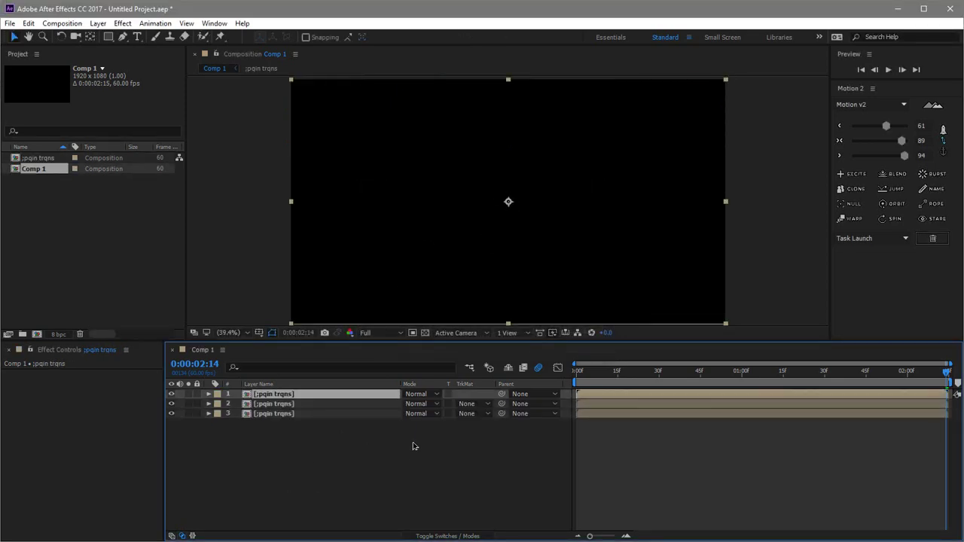
- Shift the second ";pqin trqns" layer so it starts at 0:00:00:03
left_click_drag(601, 371, 574, 392)
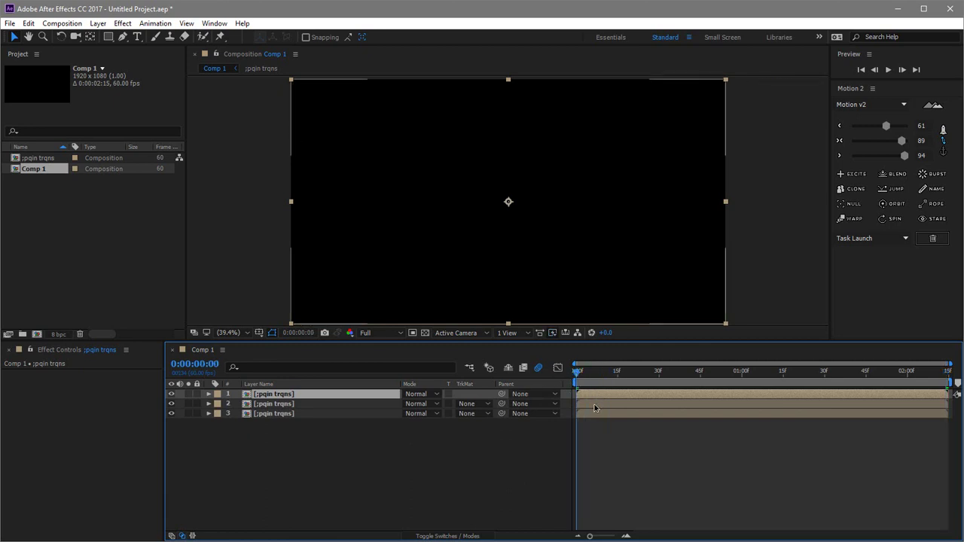
left_click(595, 407)
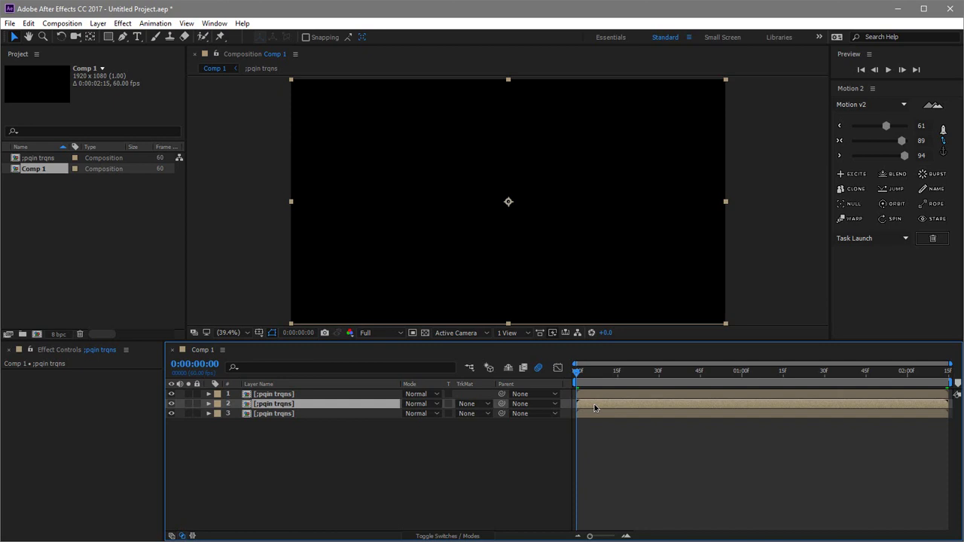
key("space")
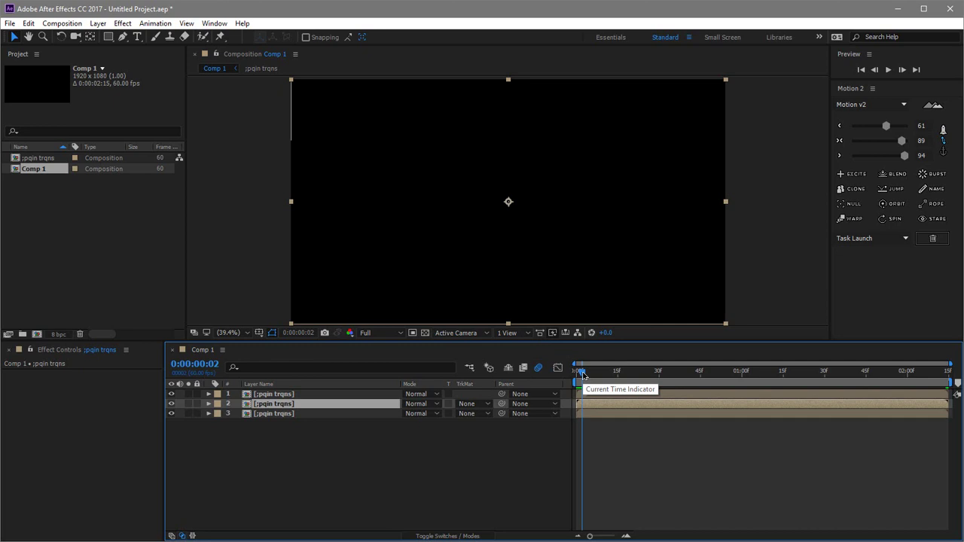
key("Page_Up")
key("Page_Up")
key("Page_Up")
key("Page_Down")
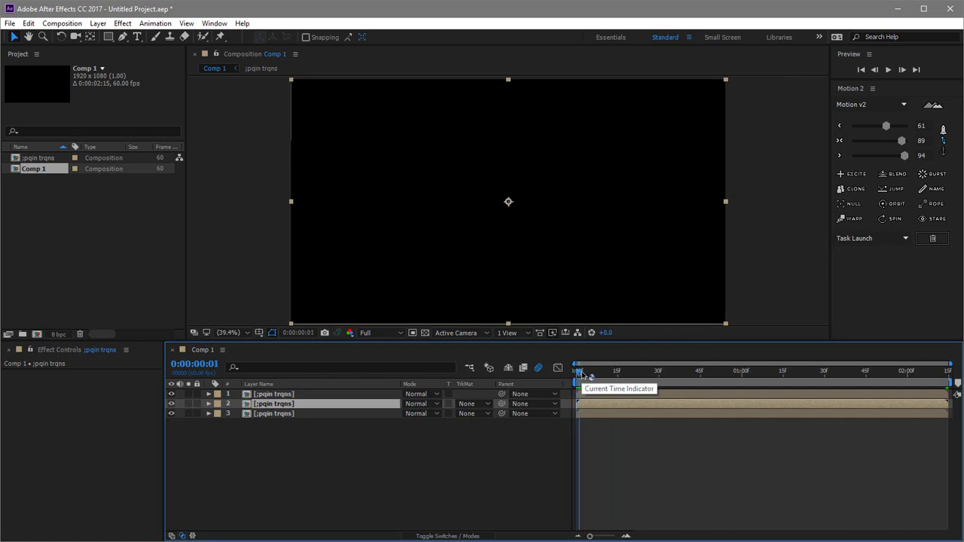
key("Page_Down")
key("Page_Down")
key("Page_Down")
mouse_move(590, 407)
left_mouse_down()
mouse_move(624, 407)
mouse_move(608, 406)
left_mouse_up()
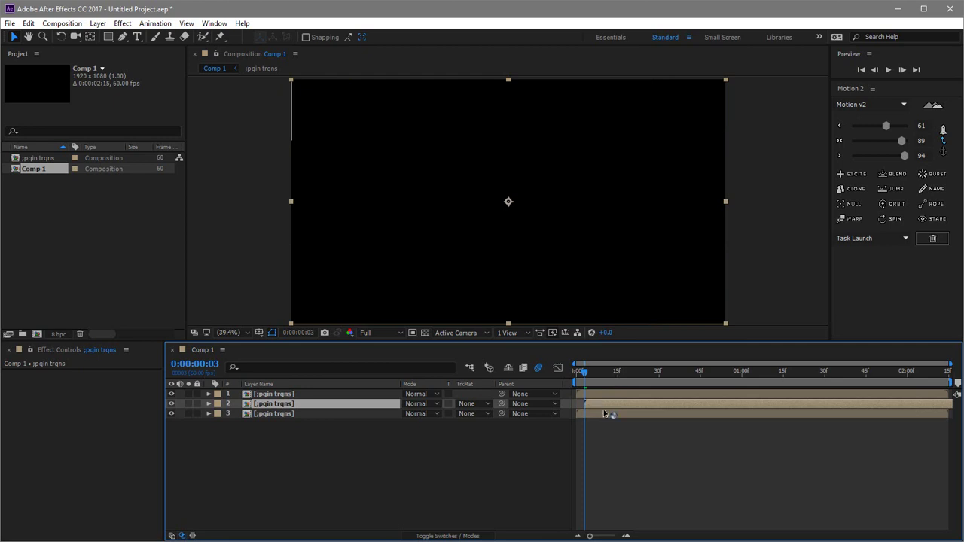
- Shift the third ";pqin trqns" layer so it starts three frames after the second one
key("Page_Down")
key("Page_Down")
key("Page_Down")
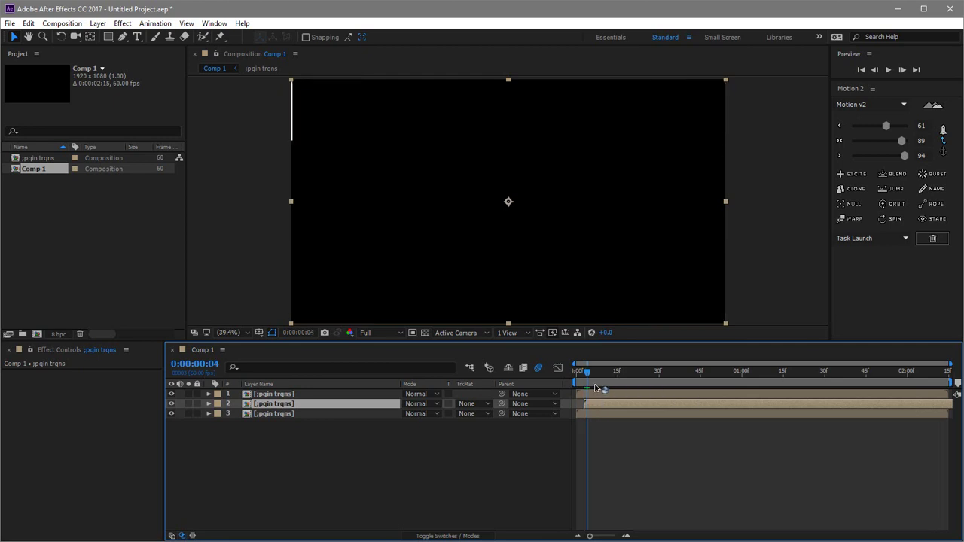
left_click_drag(592, 421, 615, 424)
- Return to the first frame and pre-compose all three layers into a new composition named "trqns"
left_click_drag(592, 373, 574, 372)
left_click_drag(322, 495, 274, 389)
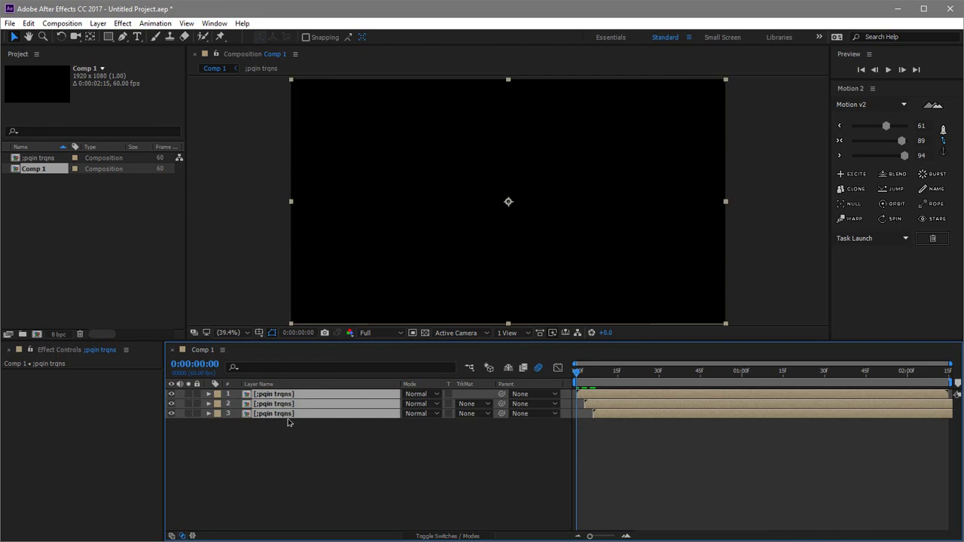
key("ctrl+shift+c")
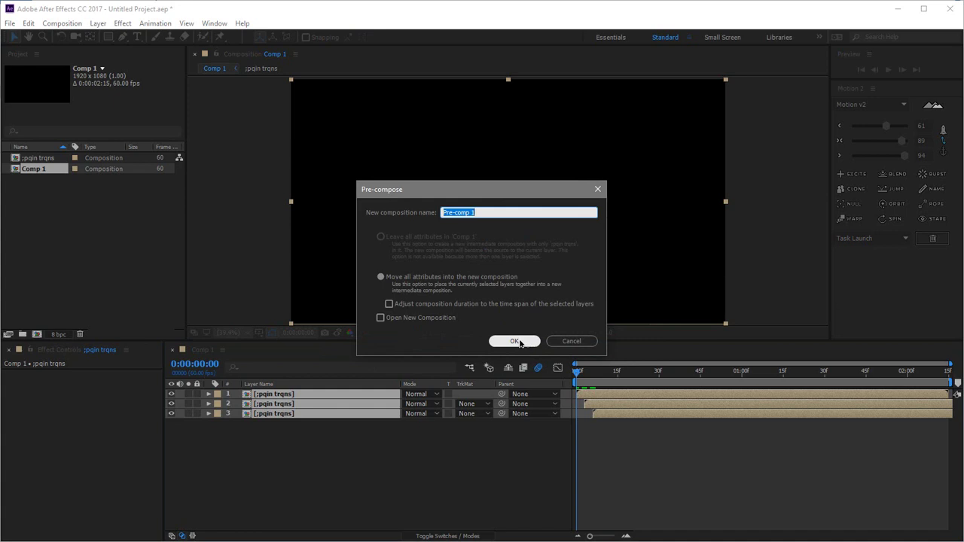
type("trqns")
left_click(519, 343)
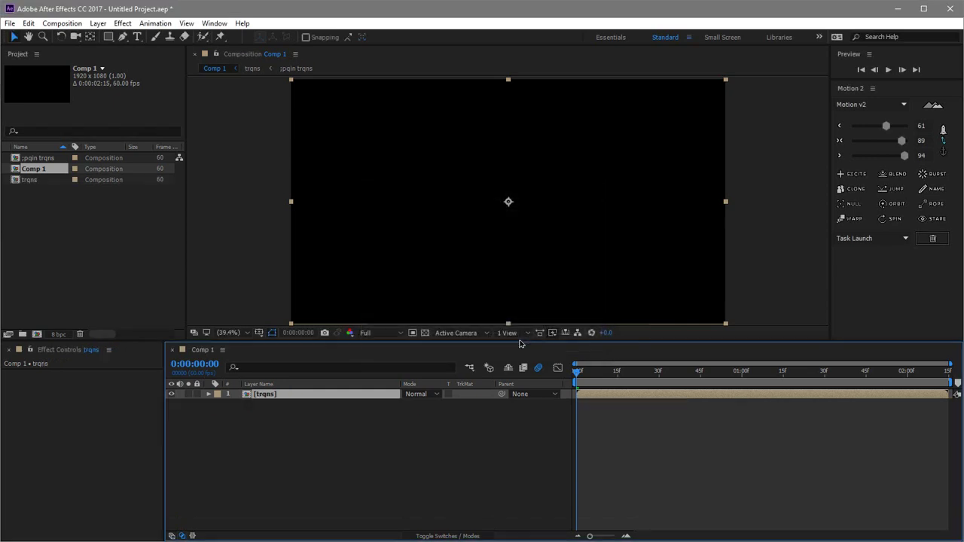
- Open the "trqns" composition and apply a Fill effect to its first layer
double_click(256, 395)
left_click(283, 405)
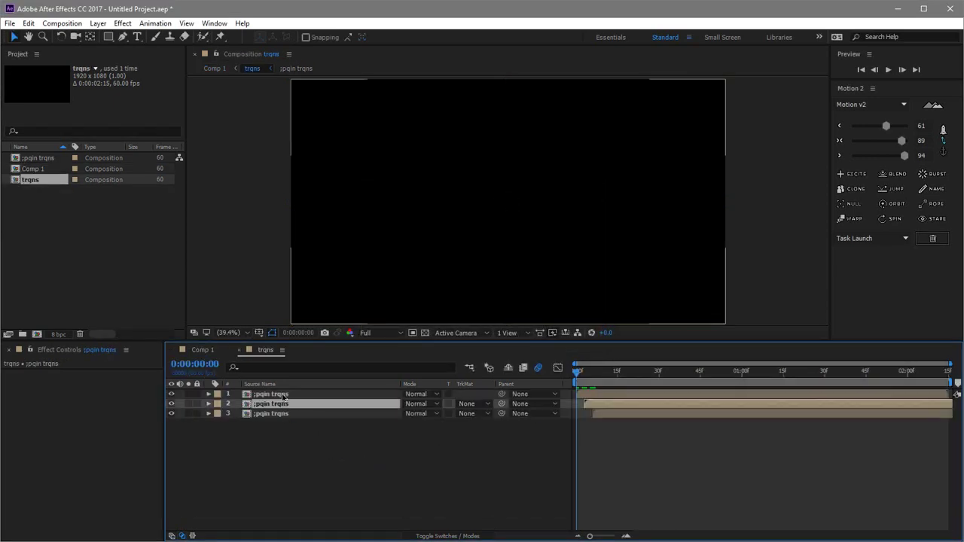
left_click(285, 396)
key("ctrl+space")
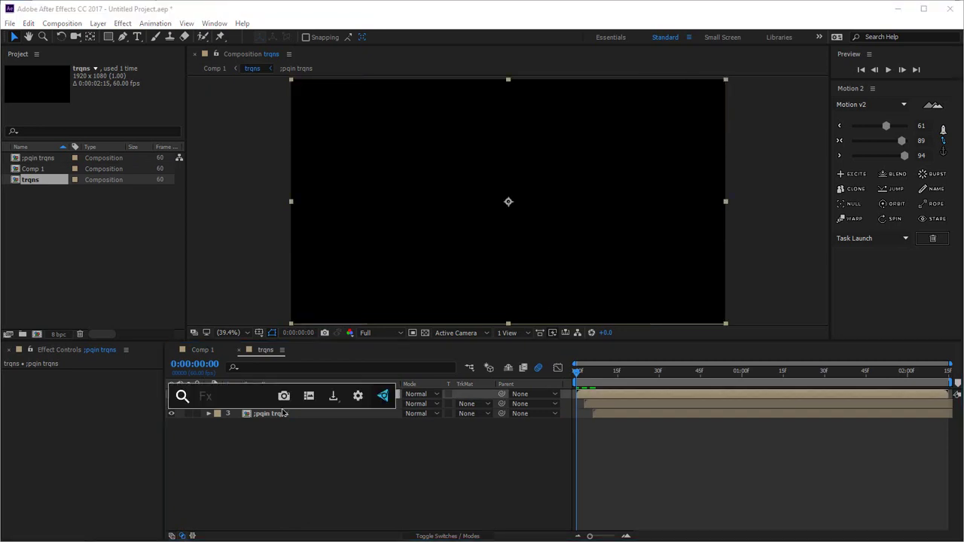
type("fill")
key("Return")
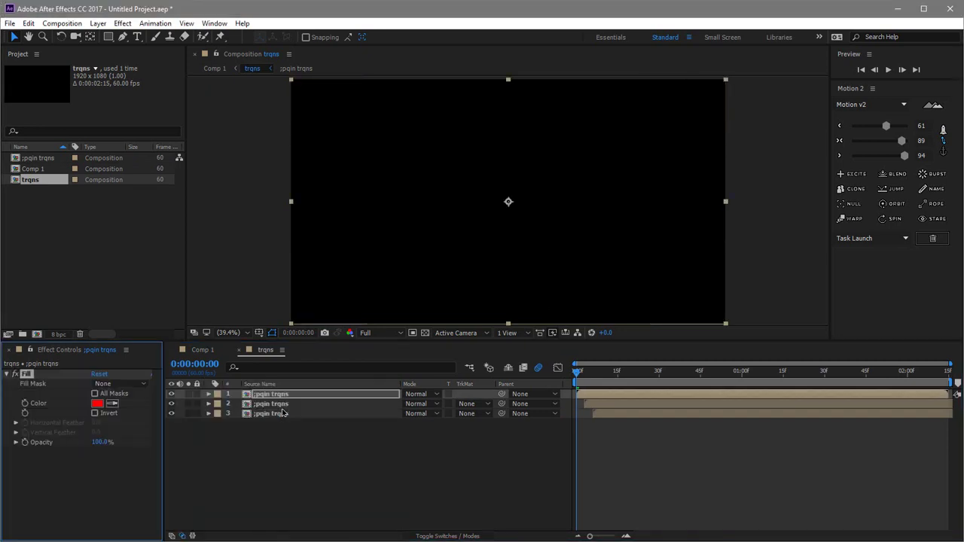
left_click(484, 458)
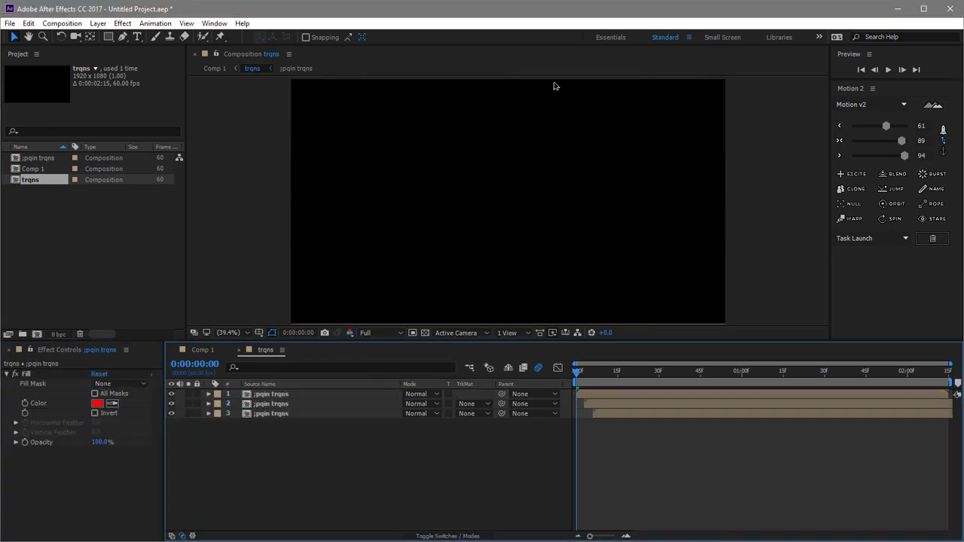
left_click(213, 24)
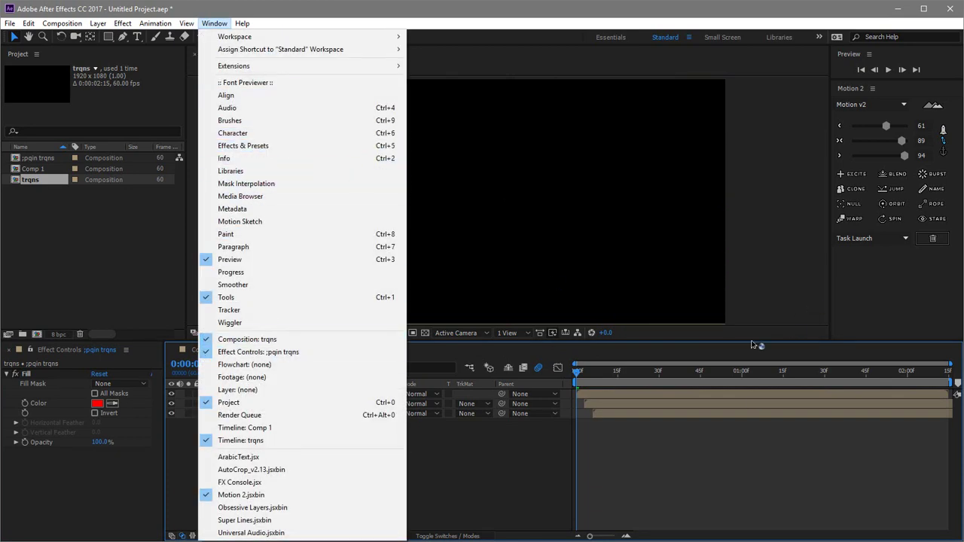
left_click(530, 480)
left_click(271, 394)
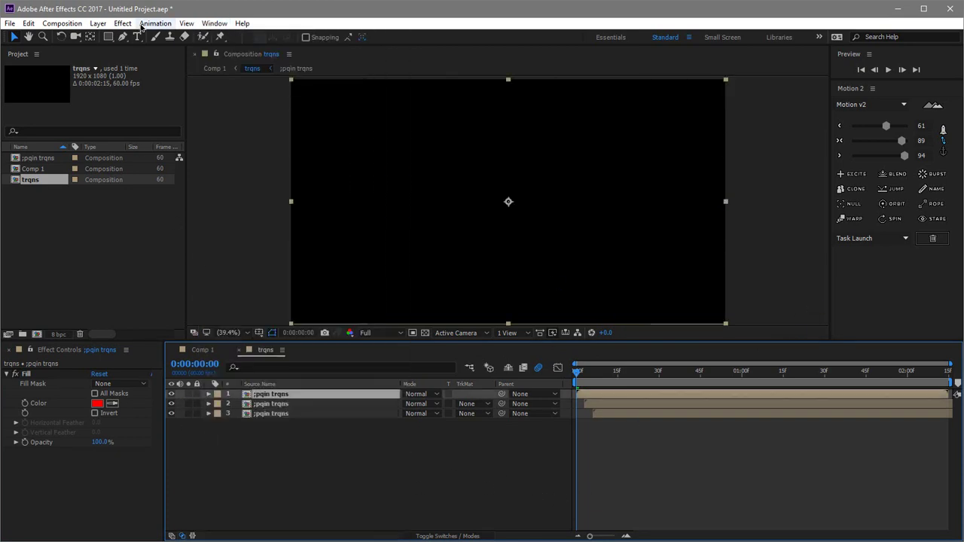
left_click(125, 24)
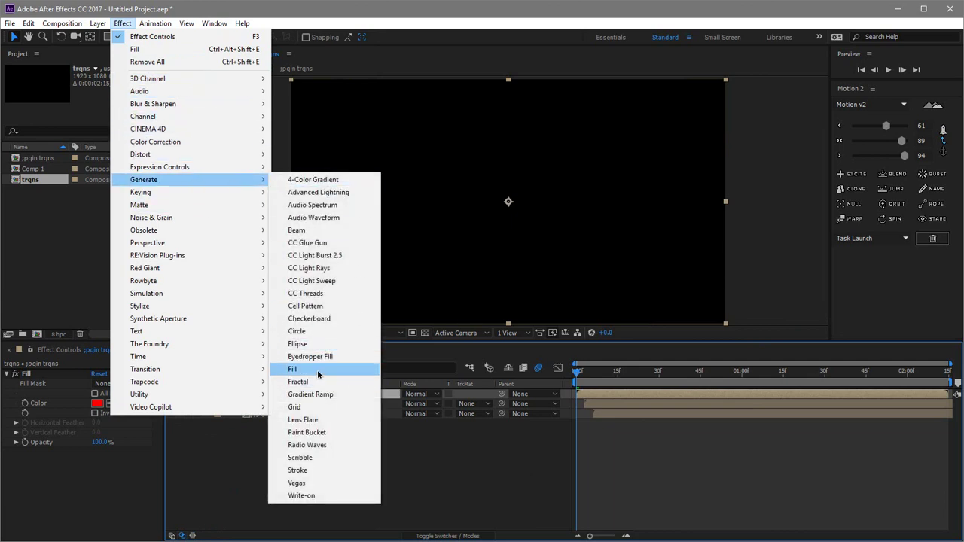
left_click(409, 472)
- Apply a Fill effect to the second and third ";pqin trqns" layers
left_click(292, 404)
key("ctrl+space")
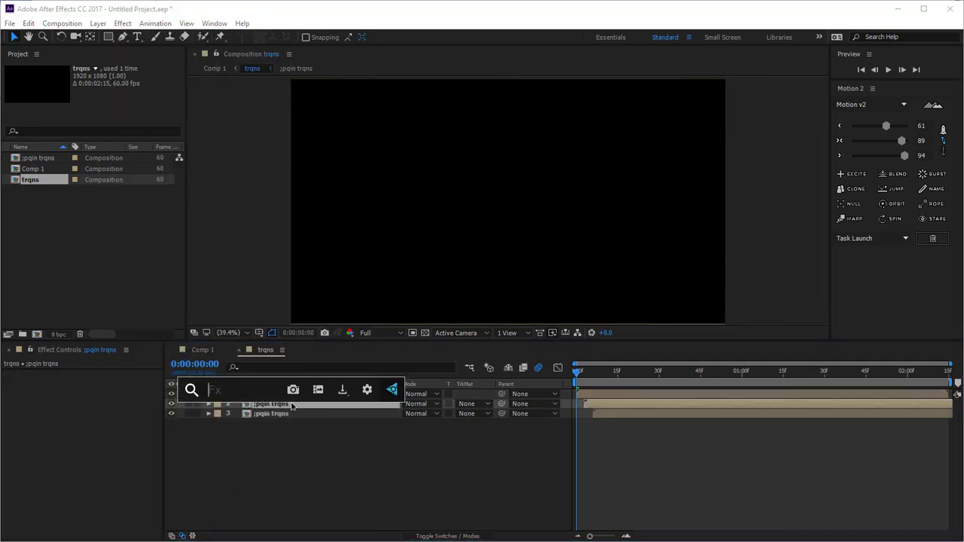
type("f")
key("Return")
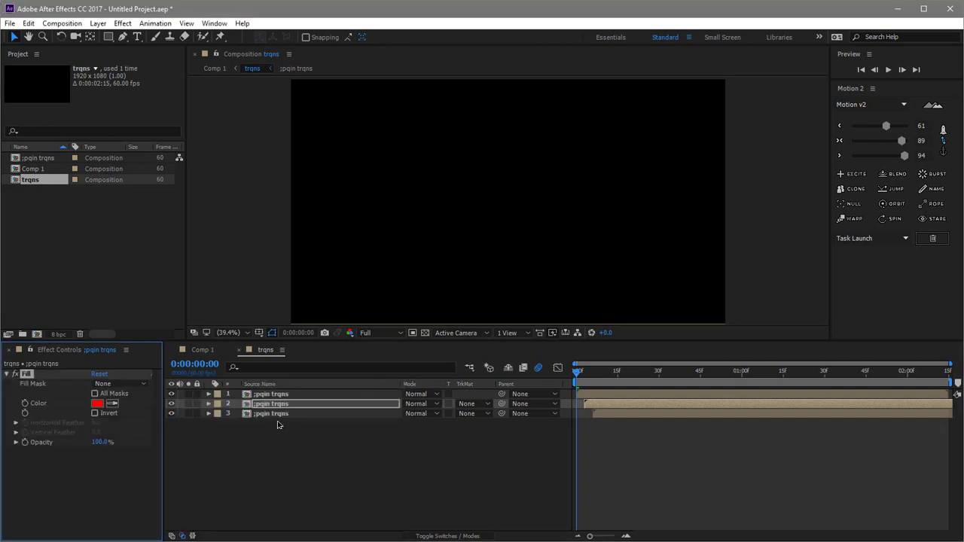
left_click(281, 414)
key("ctrl+space")
type("f")
key("Return")
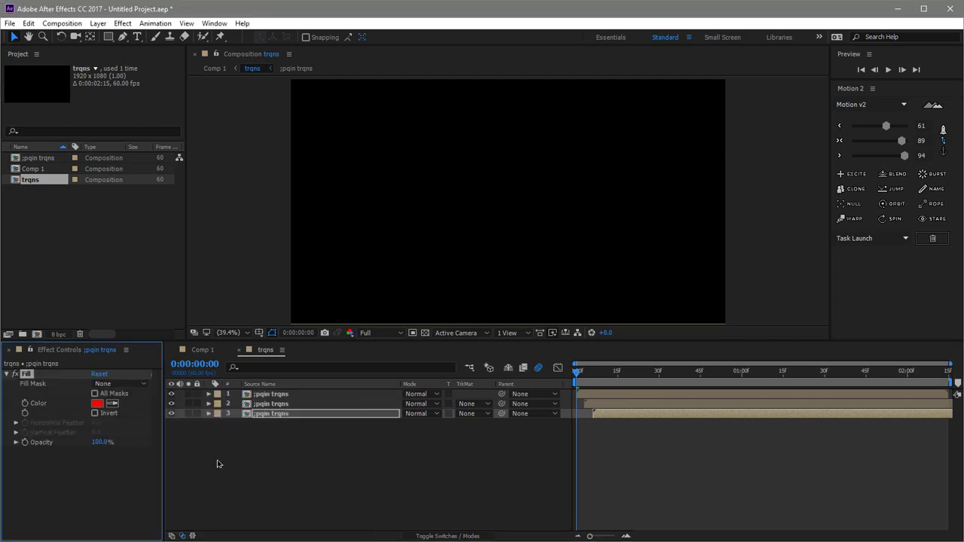
left_click(225, 484)
- Go back to Comp 1 and apply a Color Control effect to the "trqns" layer
left_click(204, 350)
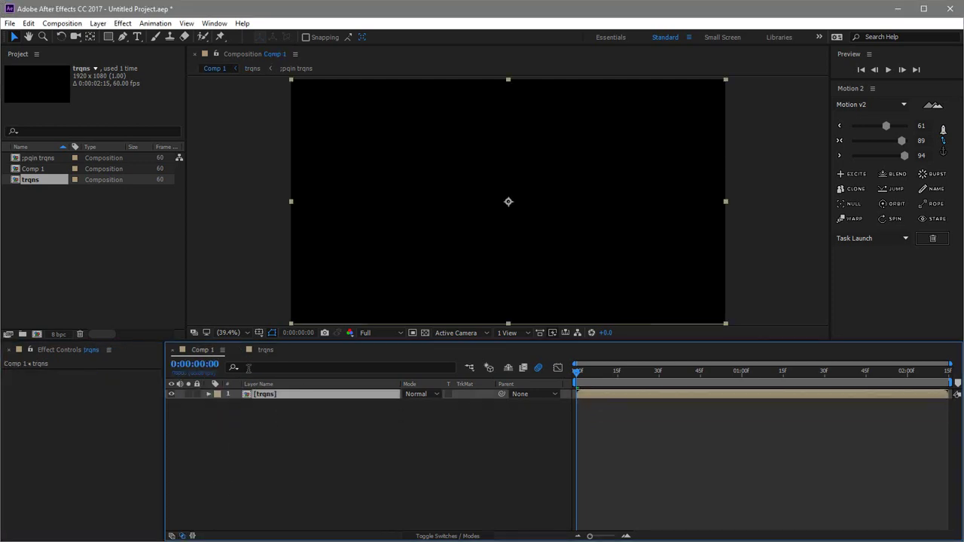
left_click(272, 452)
left_click(279, 396)
key("ctrl+space")
type("col")
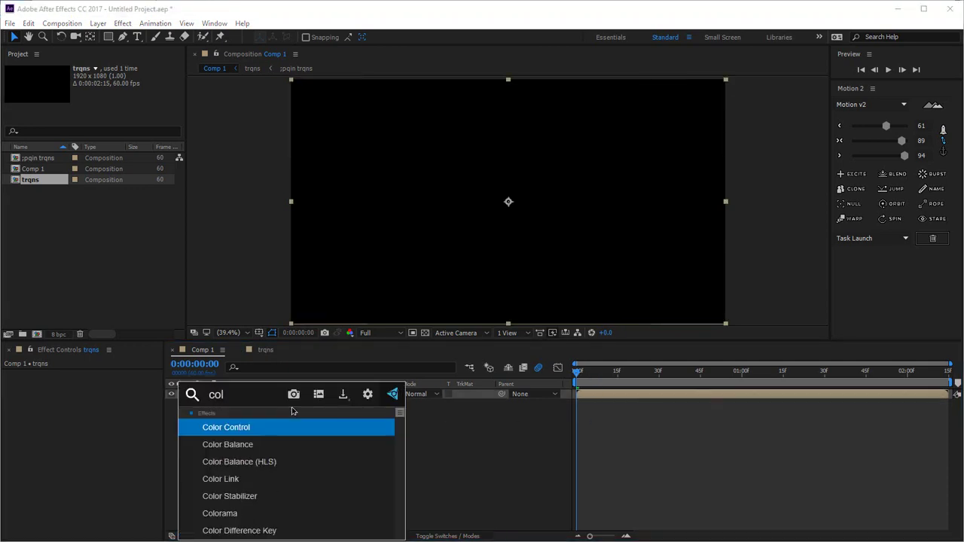
key("Return")
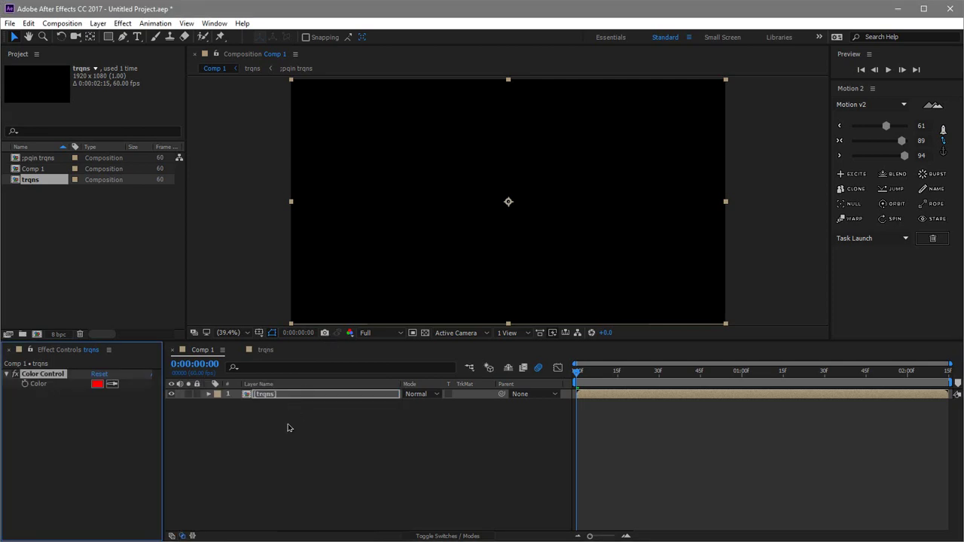
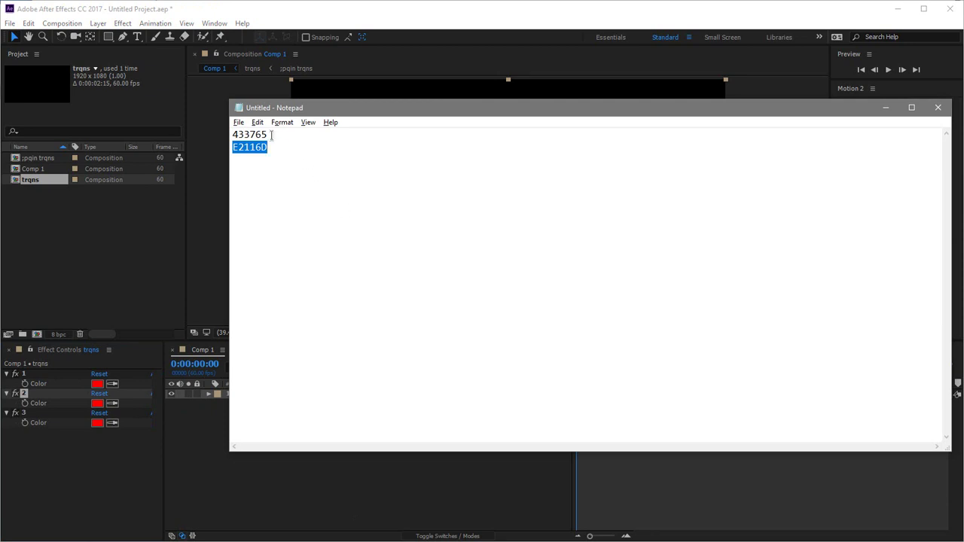
- Set color control 1 to FFFFFF and color control 2 to 433765
left_click(97, 383)
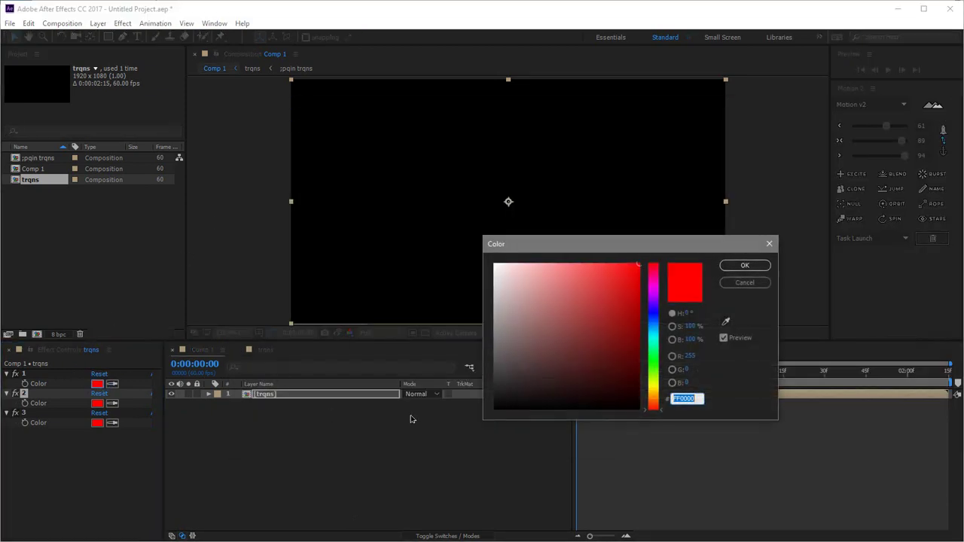
type("FFFFFF")
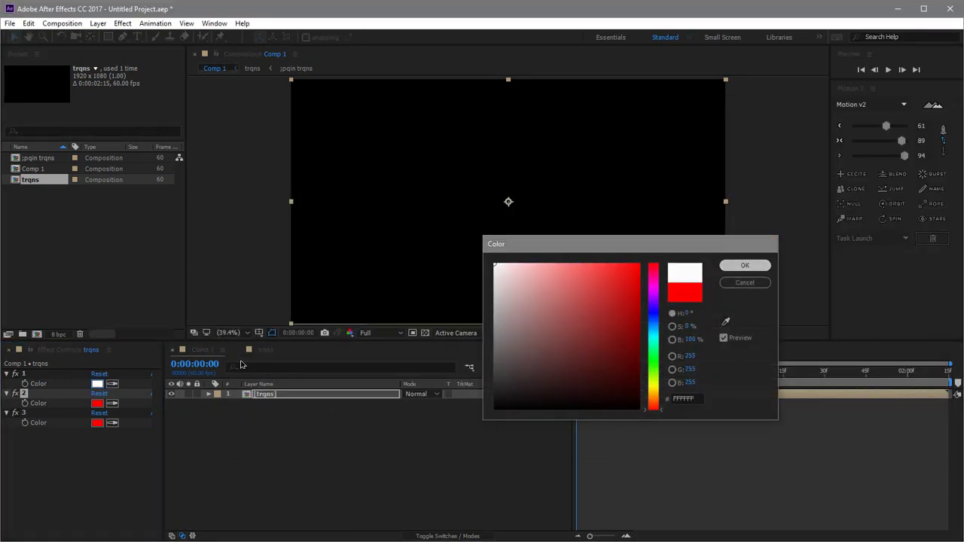
left_click(745, 265)
left_click(97, 404)
type("433765")
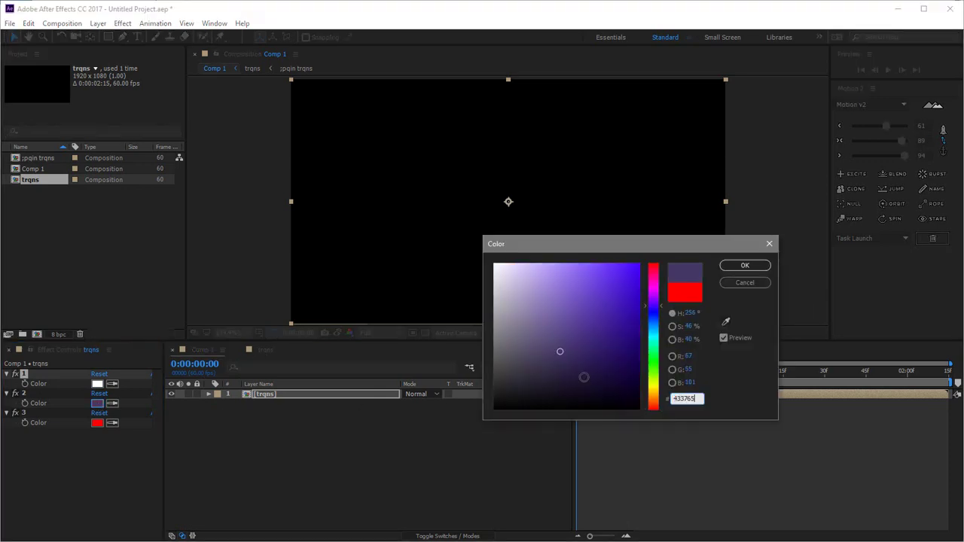
key("Return")
- Take the hex code E2116D from the Notepad notes and set color control 3 to it
key("alt+Tab")
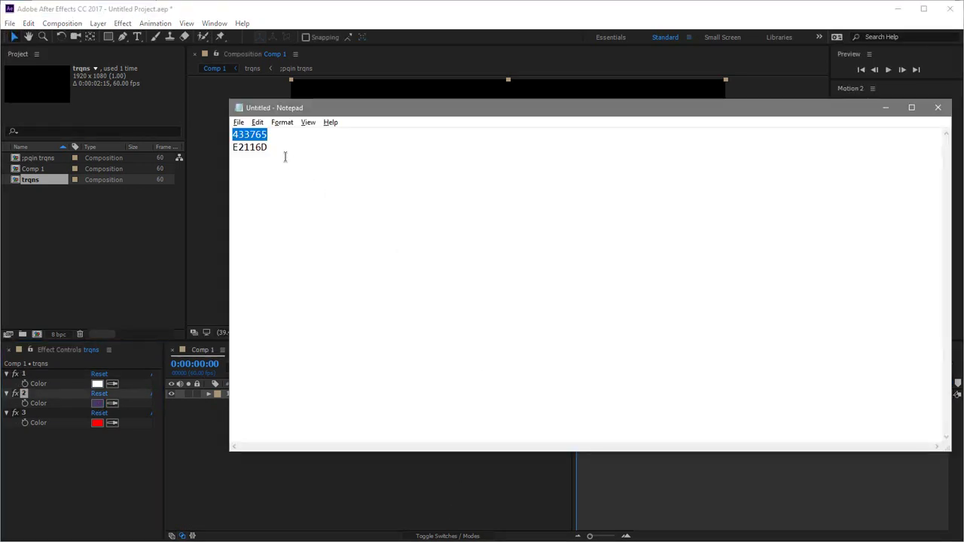
left_click(97, 423)
type("E2116D")
left_click(743, 266)
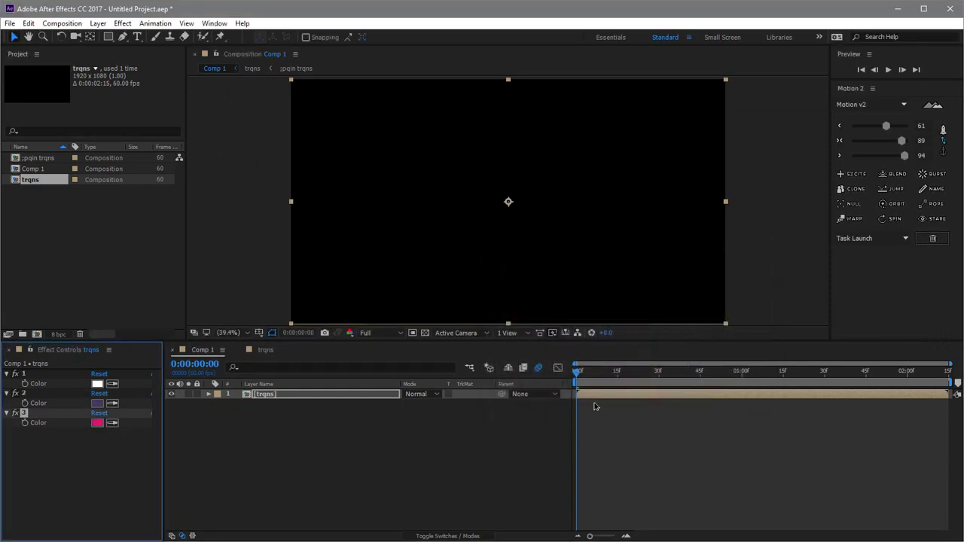
- Scrub the wipe to 0:00:01:07 and lock the effect controls display on Comp 1's "trqns" layer
left_click_drag(589, 372, 760, 374)
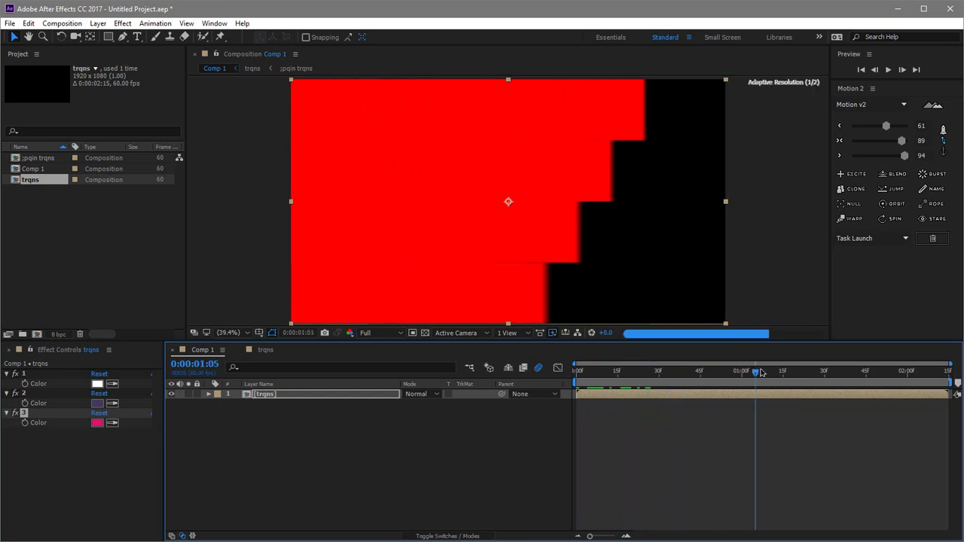
double_click(260, 394)
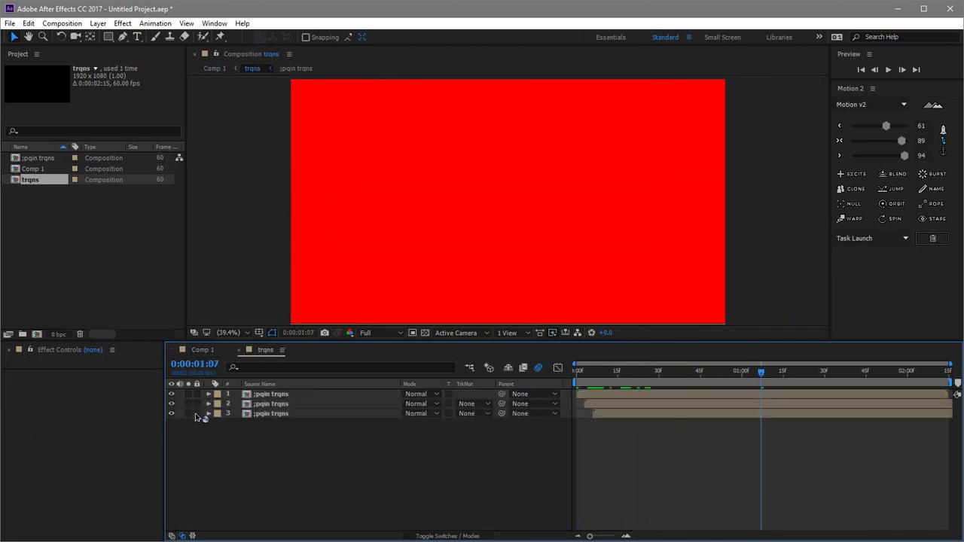
left_click(205, 350)
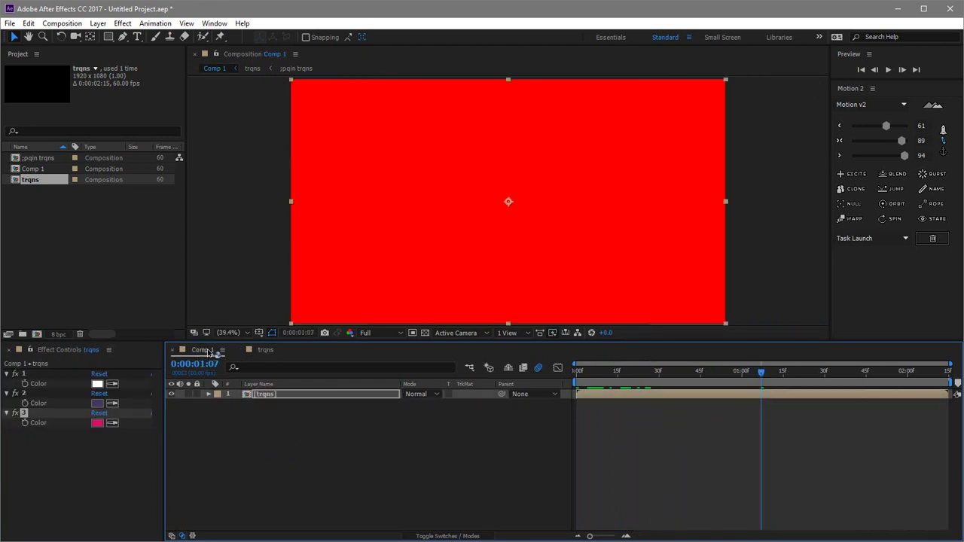
left_click(296, 396)
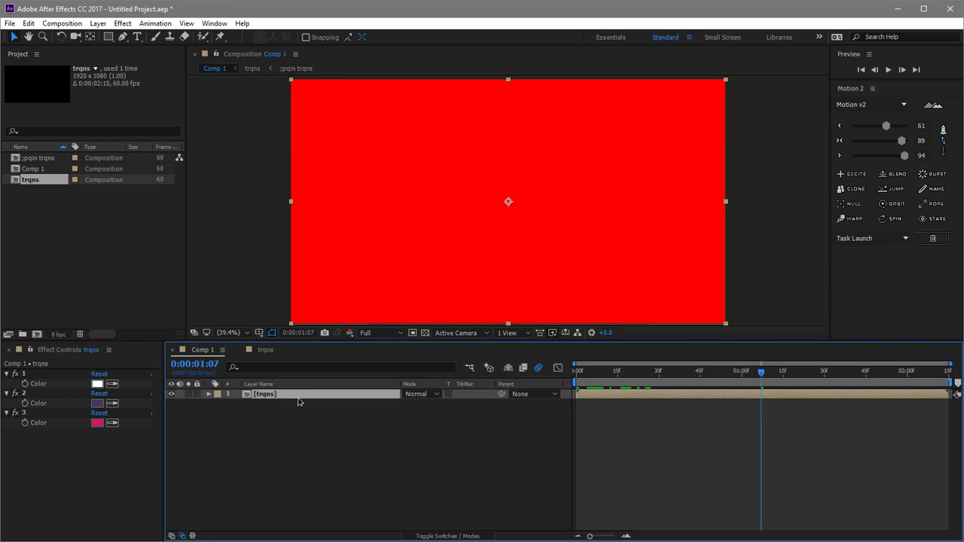
left_click(38, 362)
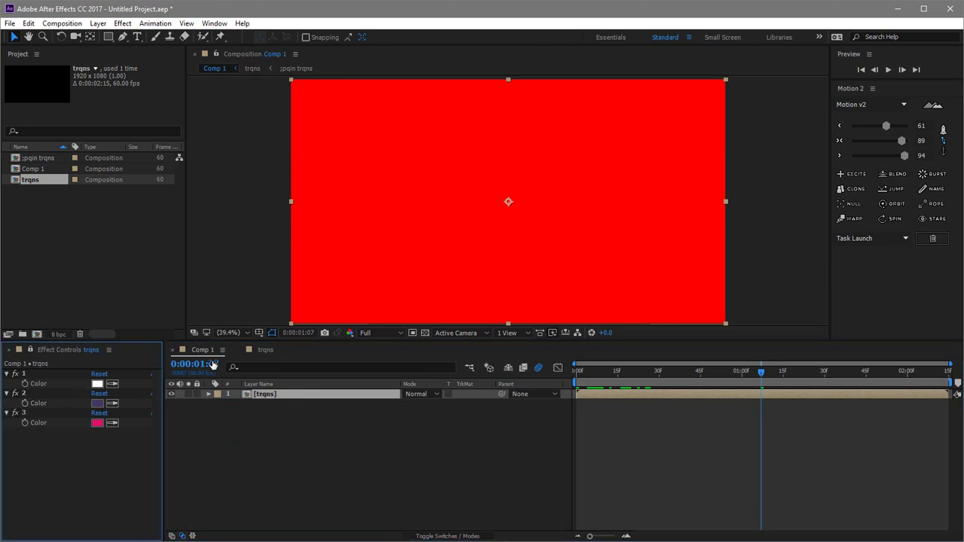
- Open the trqns composition, select all three nested layers and filter their properties by "color"
left_click(266, 350)
left_click(280, 397)
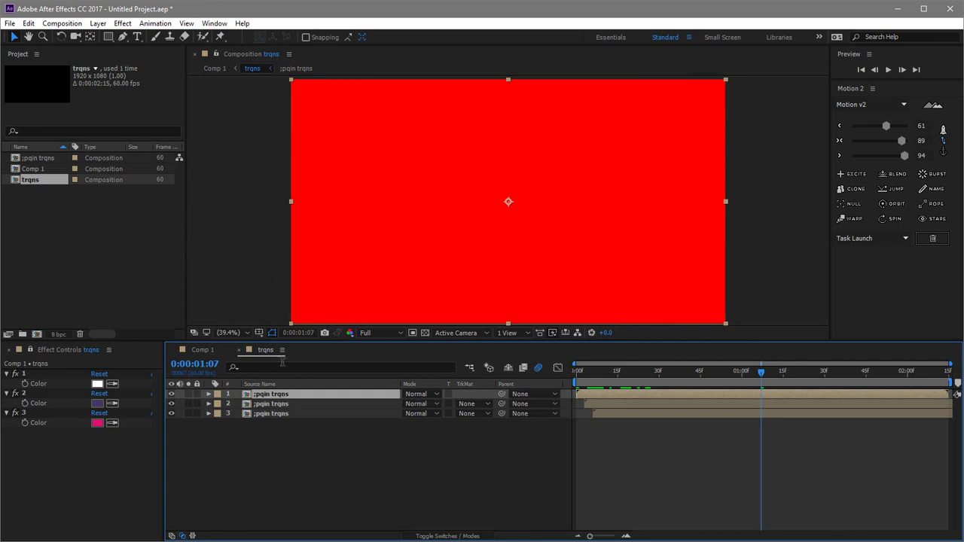
left_click(276, 417, "shift")
left_click_drag(303, 453, 253, 393)
left_click(279, 367)
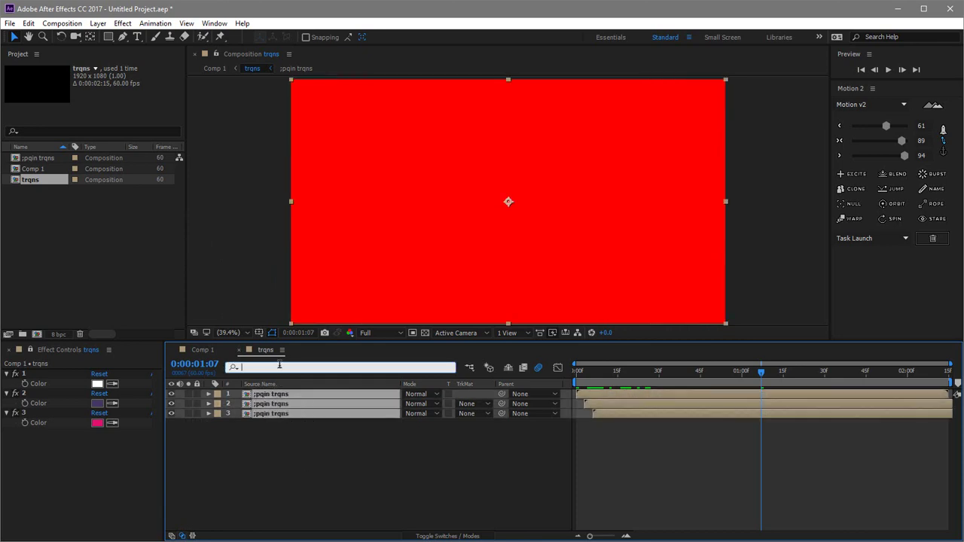
type("color")
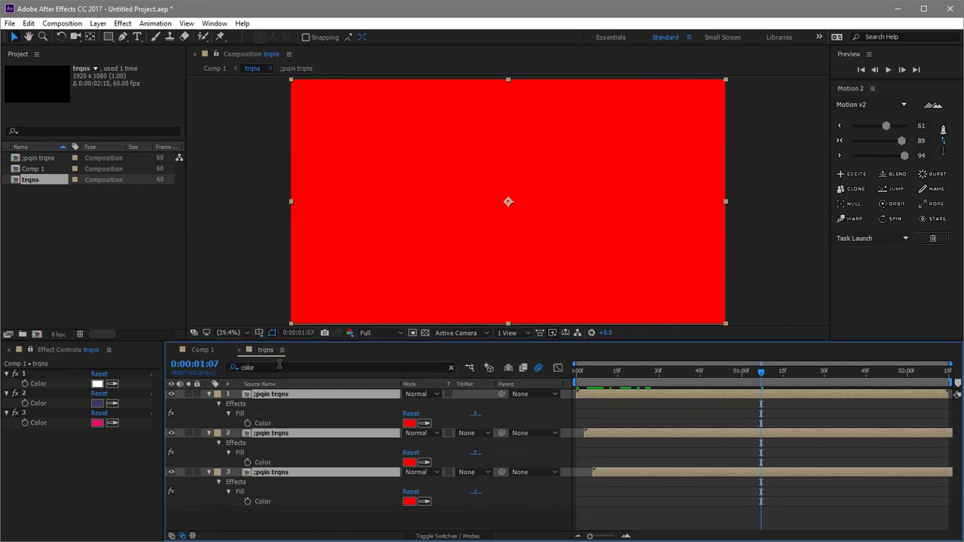
- Link the first layer's Fill color by expression to color control 1 on Comp 1's trqns layer, and collapse that layer
left_click(275, 425)
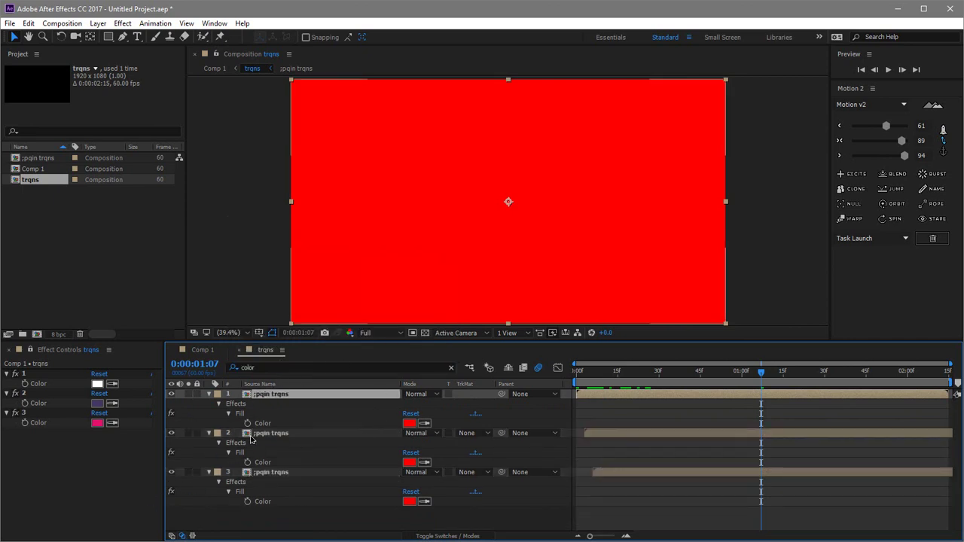
left_click(248, 424, "alt")
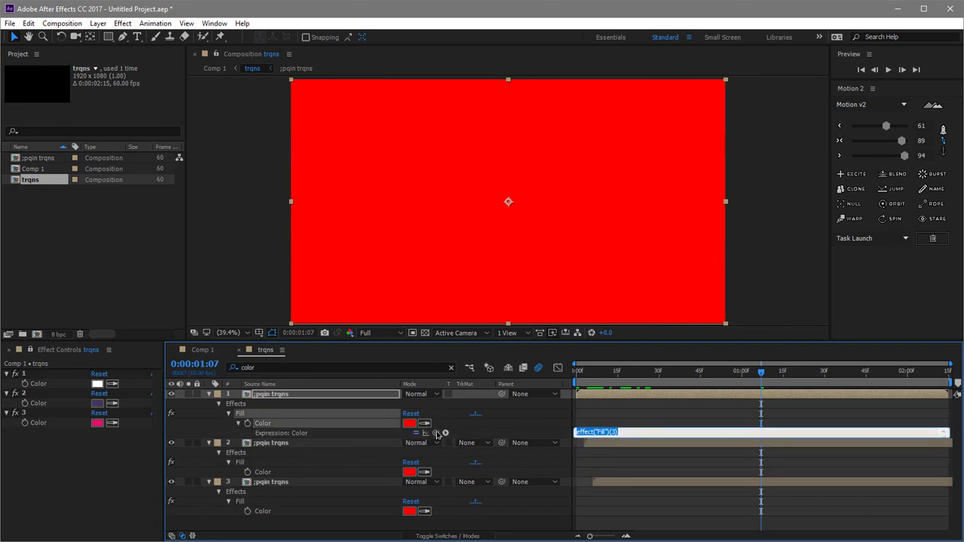
left_click_drag(437, 438, 34, 385)
left_click(194, 415)
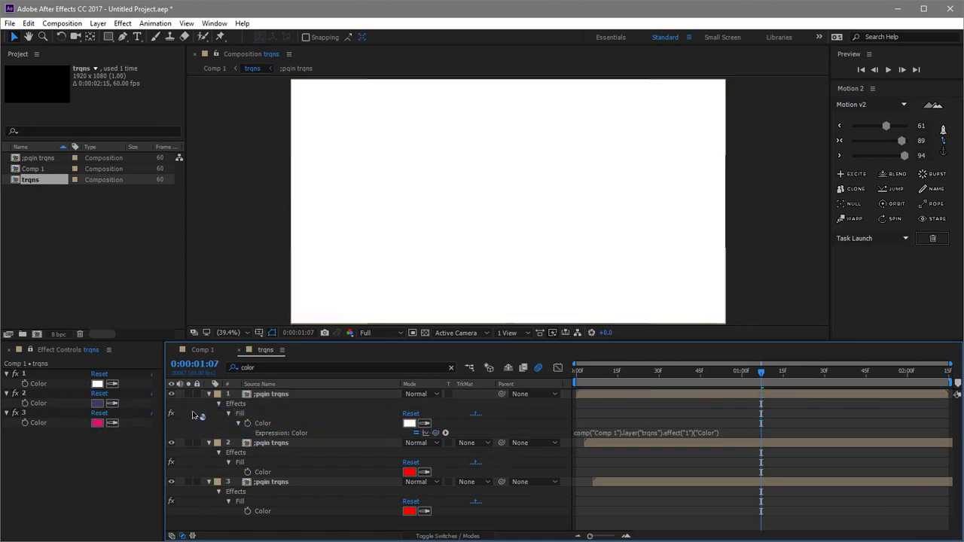
left_click(210, 393)
- Link the second layer's Fill color by expression to color control 2 in Comp 1 and collapse that layer
left_click(262, 405)
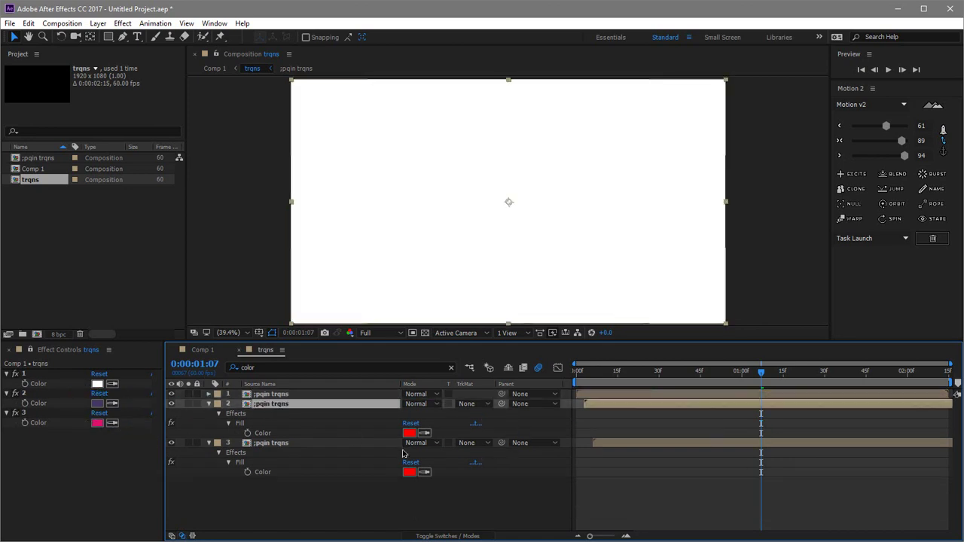
left_click(247, 433, "alt")
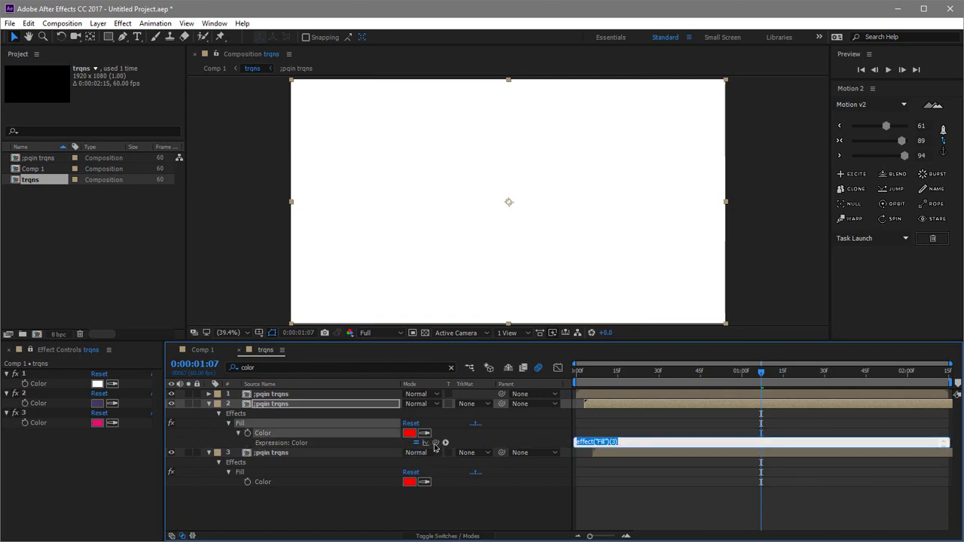
left_click_drag(429, 443, 41, 405)
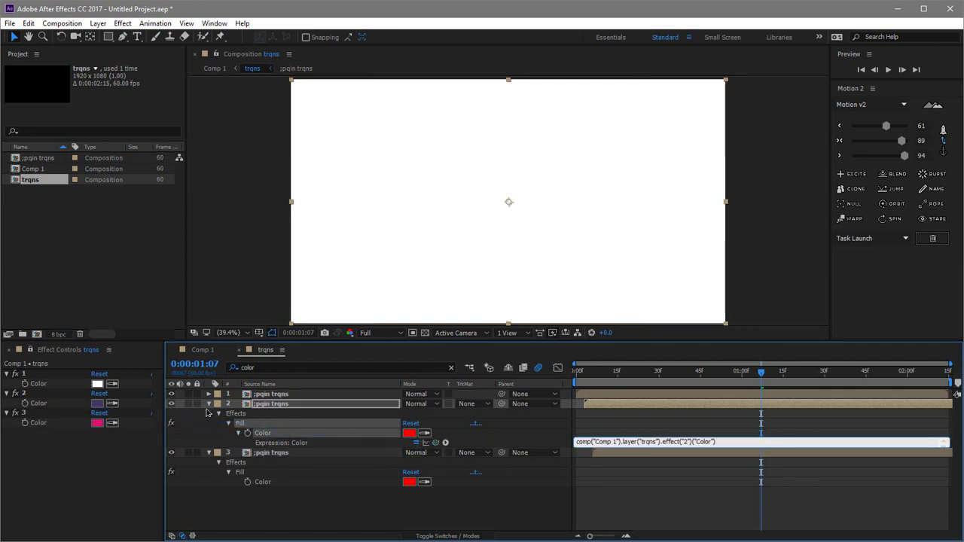
left_click(208, 403)
- Link the third layer's Fill color by expression to color control 3 in Comp 1, collapse the layer and deselect it
left_click(272, 414)
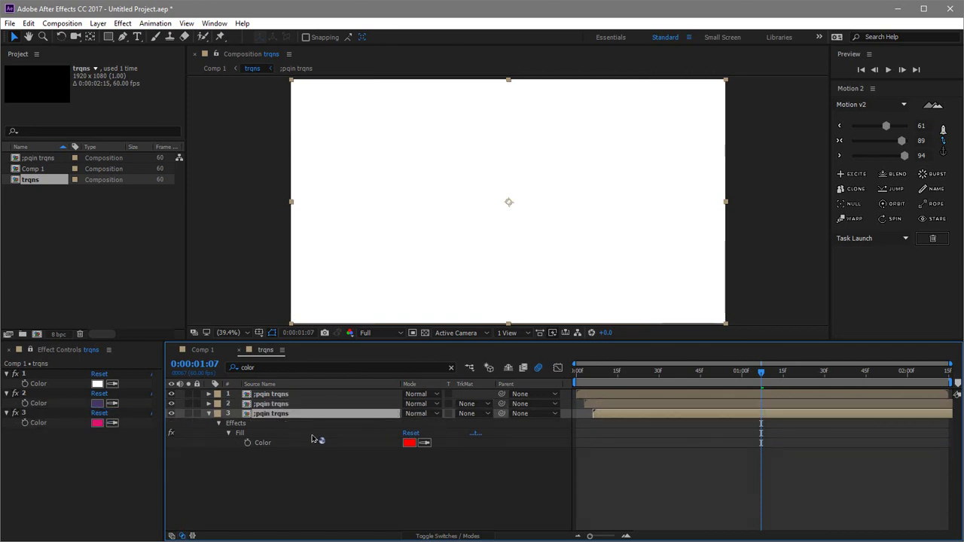
left_click(244, 444, "alt")
left_click_drag(436, 452, 37, 423)
left_click(209, 414)
left_click(209, 413)
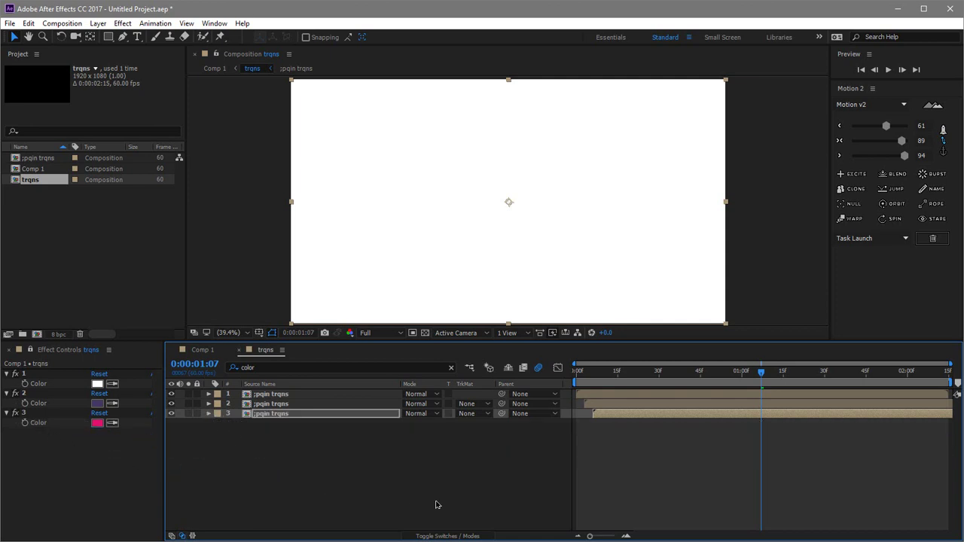
left_click(437, 503)
- Return to Comp 1 and preview the wipe in its linked colors
left_click(202, 351)
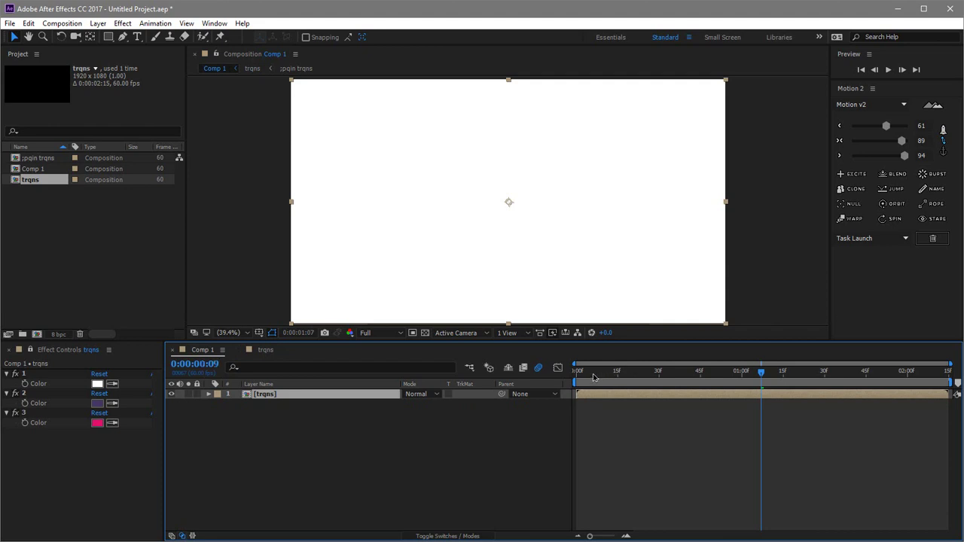
key("space")
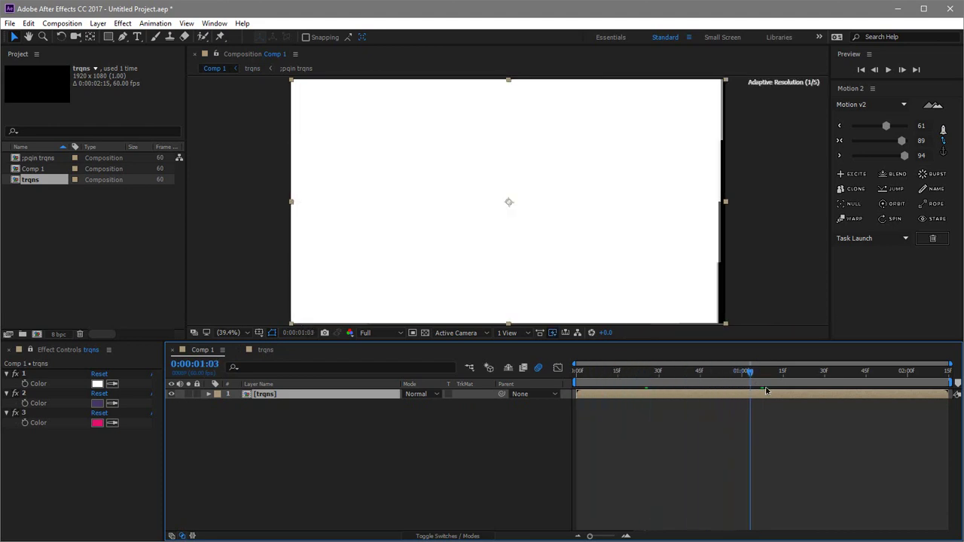
key("space")
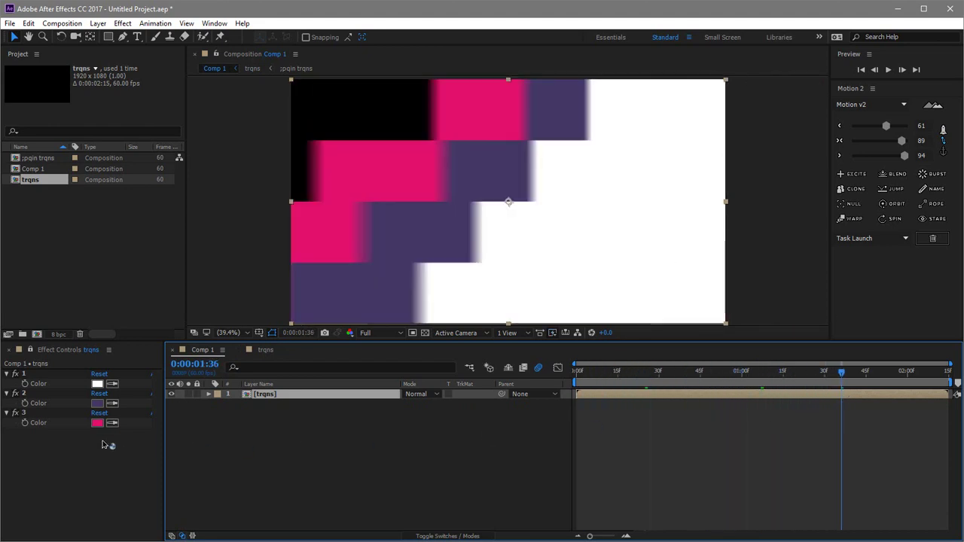
left_click(97, 403)
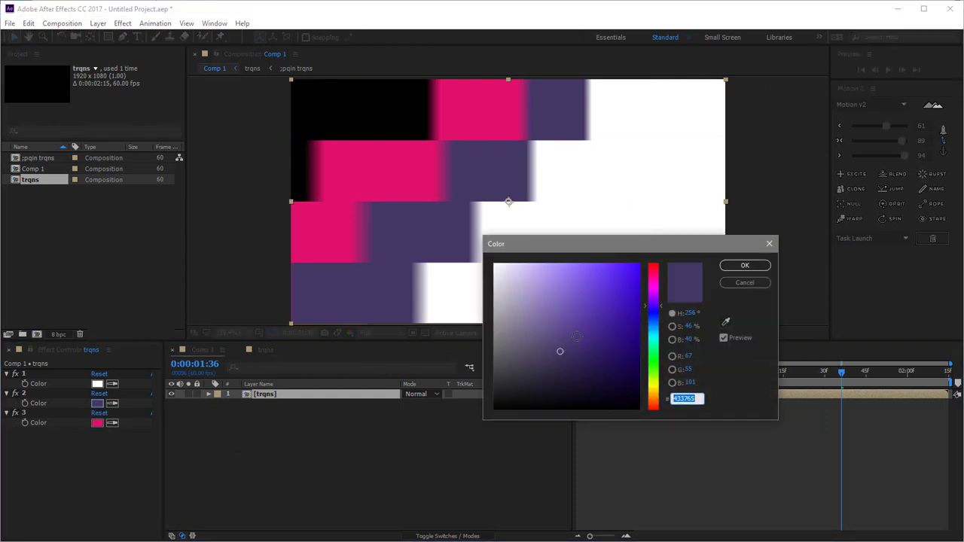
mouse_move(587, 336)
left_mouse_down()
mouse_move(598, 302)
mouse_move(510, 263)
mouse_move(564, 322)
left_mouse_up()
left_click(750, 286)
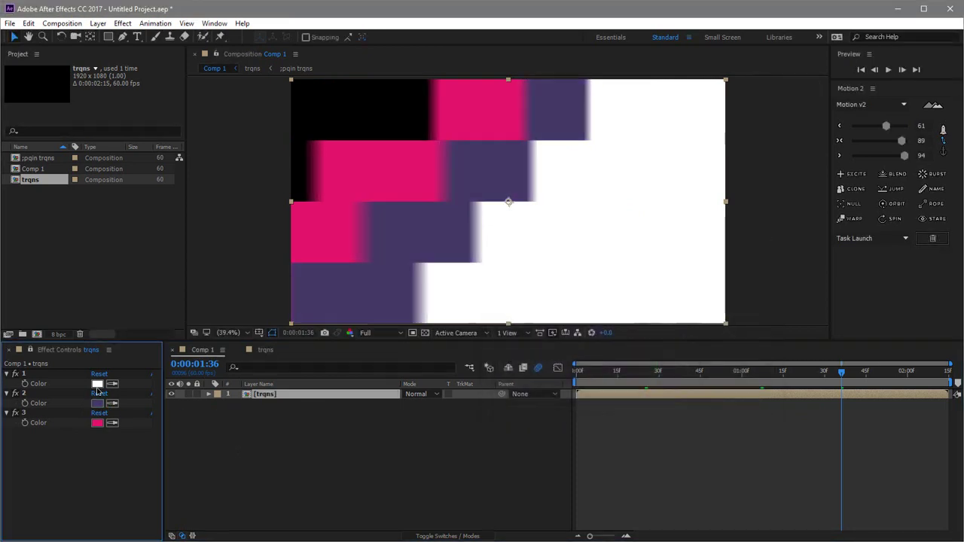
- Place intro.mov directly below the trqns layer in Comp 1 and delete the two transition 1.mov layers
left_click_drag(618, 373, 759, 378)
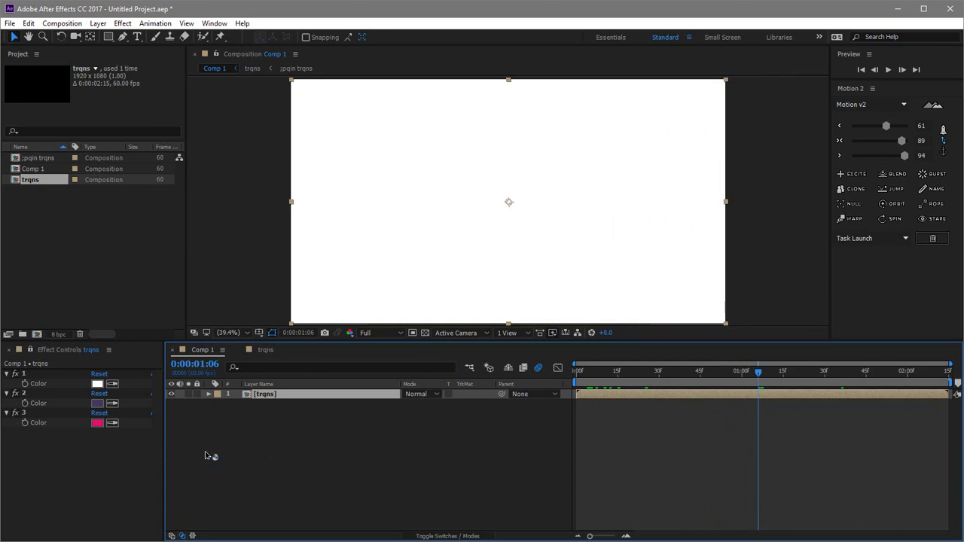
left_click(46, 204)
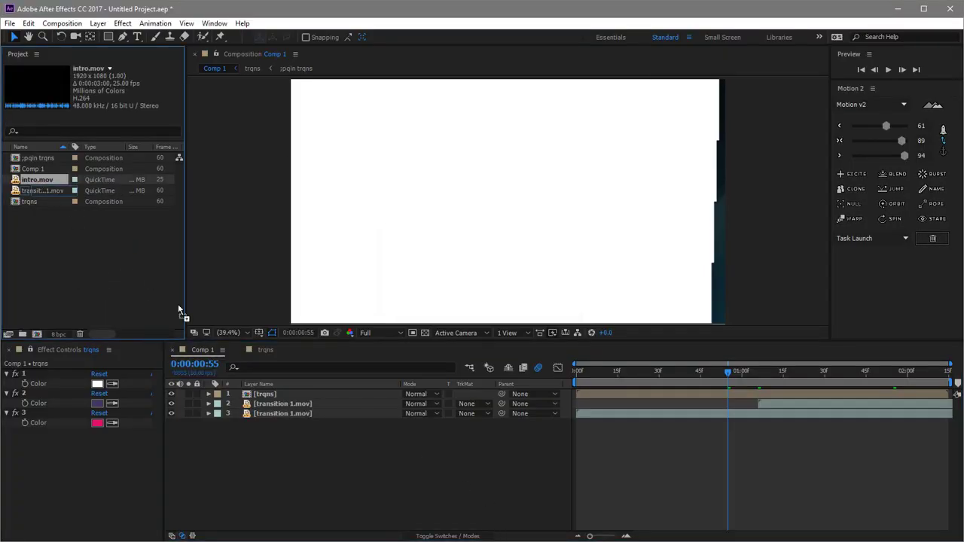
left_click_drag(37, 179, 279, 409)
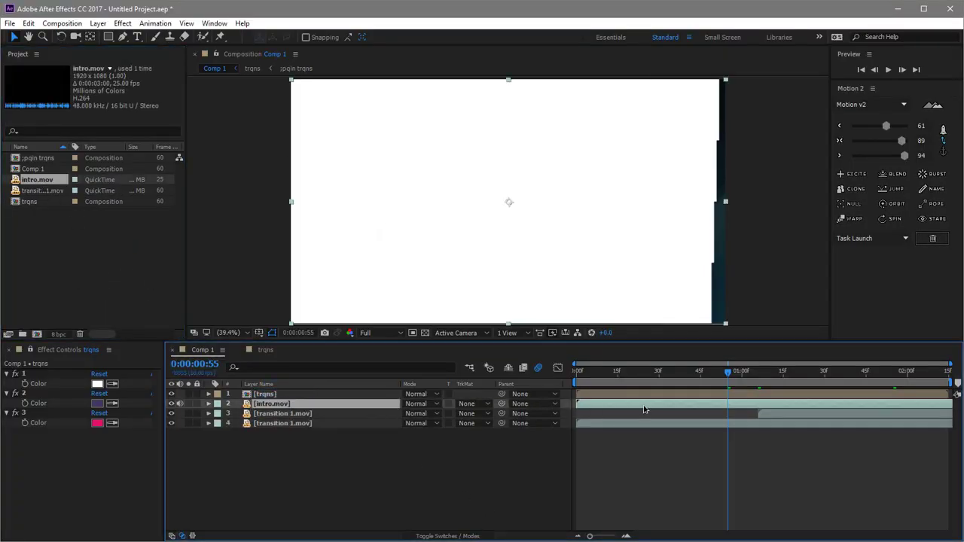
left_click(797, 415)
key("Delete")
left_click(758, 414)
key("Delete")
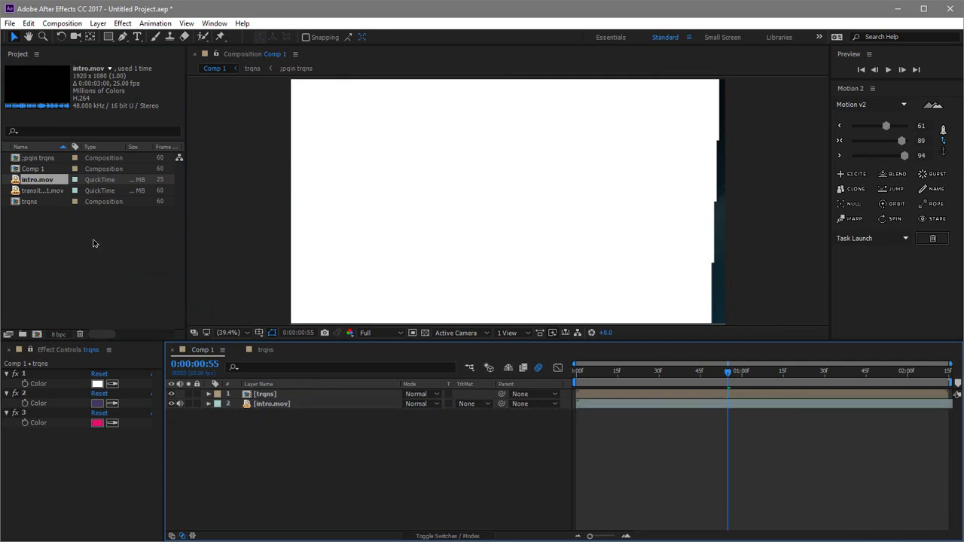
- Add a second intro.mov layer directly below trqns, start it at 0:00:01:04, and preview the transition from the beginning
left_click_drag(35, 187, 282, 407)
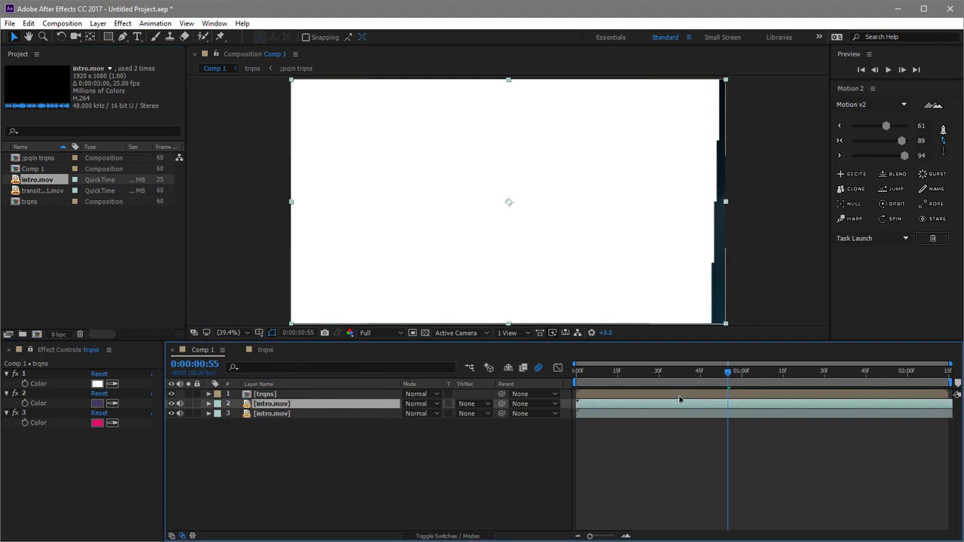
key("space")
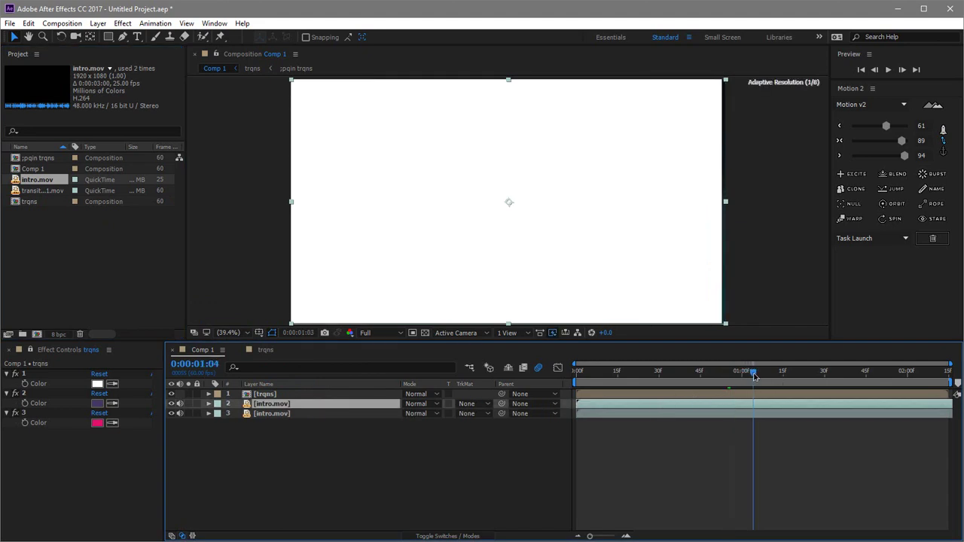
key("space")
left_click_drag(713, 407, 812, 407)
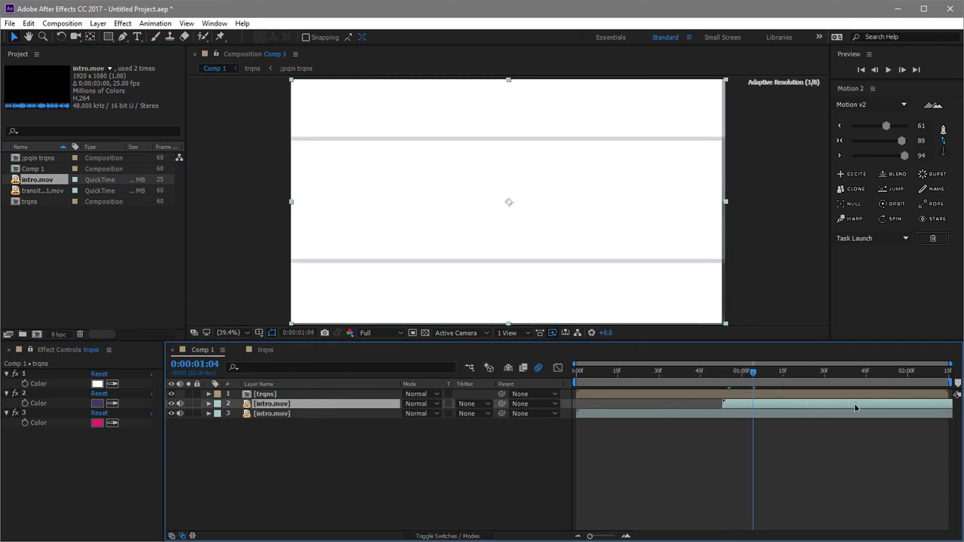
left_click_drag(754, 371, 578, 373)
key("space")
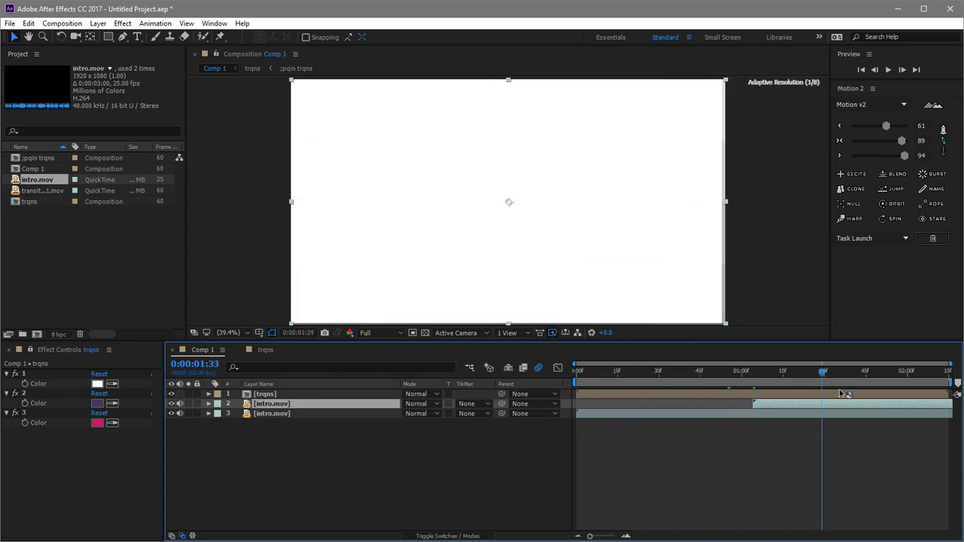